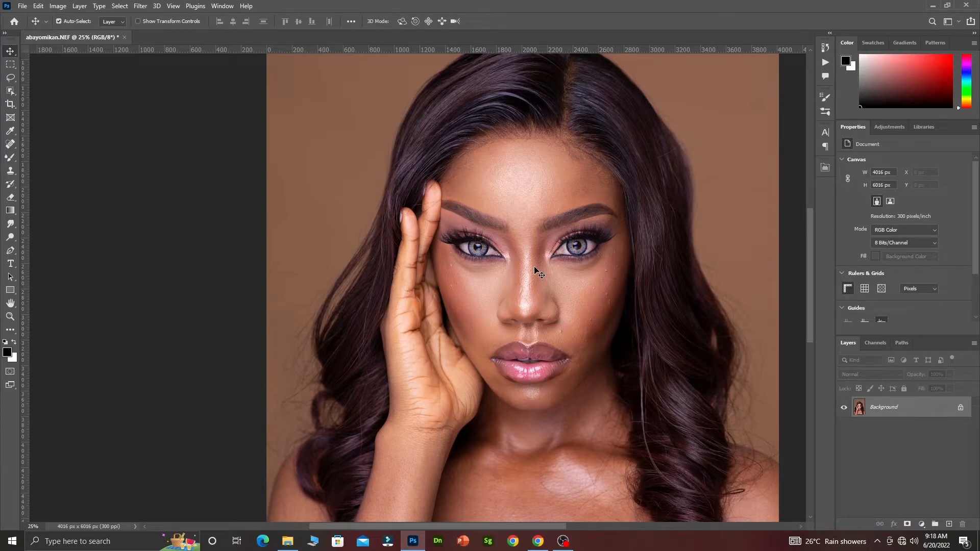
- Duplicate the background layer twice and rename the copies LOWER and HIGHER, with HIGHER on top
left_click_drag(619, 239, 575, 235)
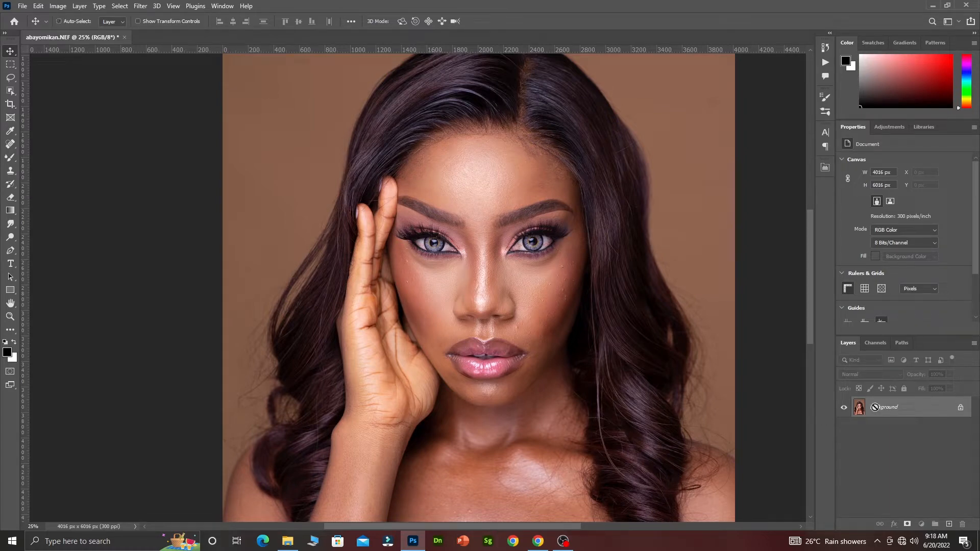
key("ctrl+j")
key("ctrl+j")
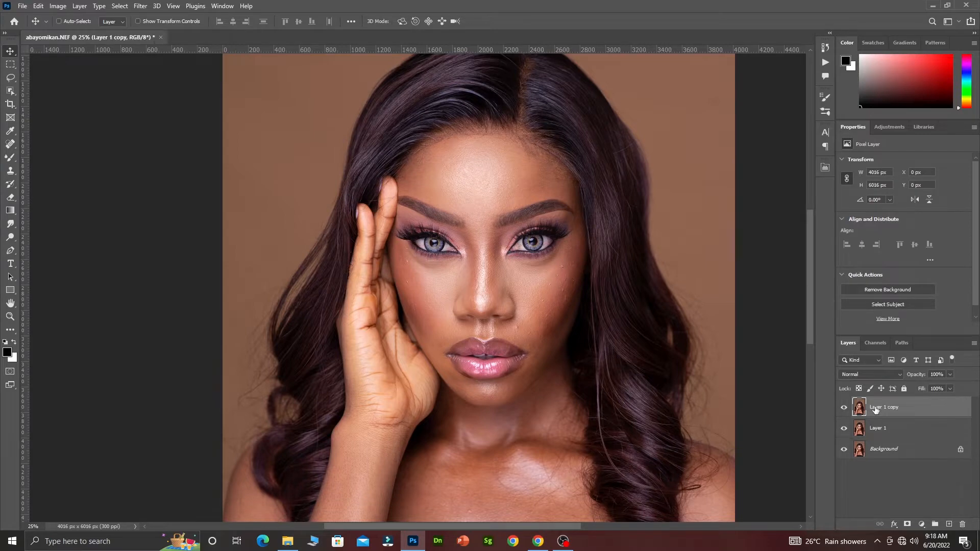
double_click(876, 427)
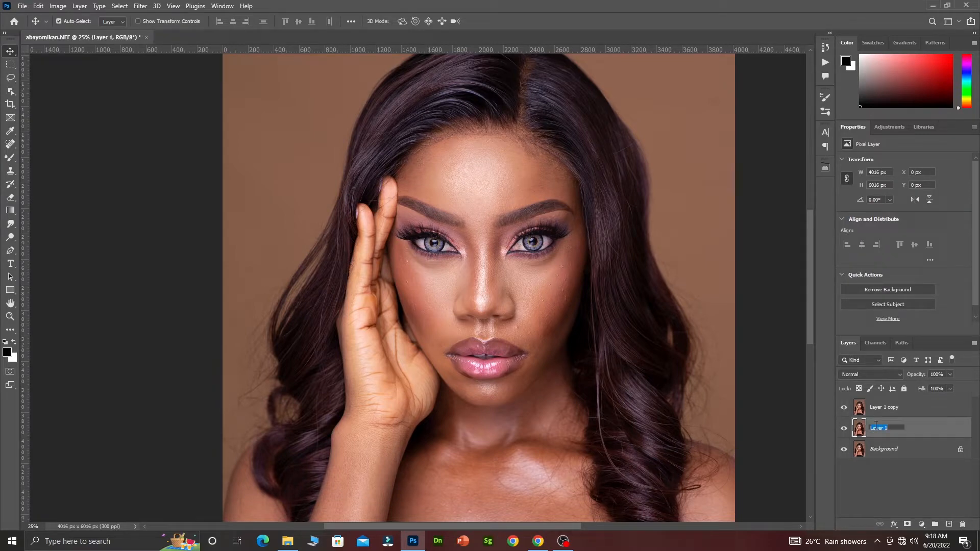
type("LOWER")
double_click(888, 414)
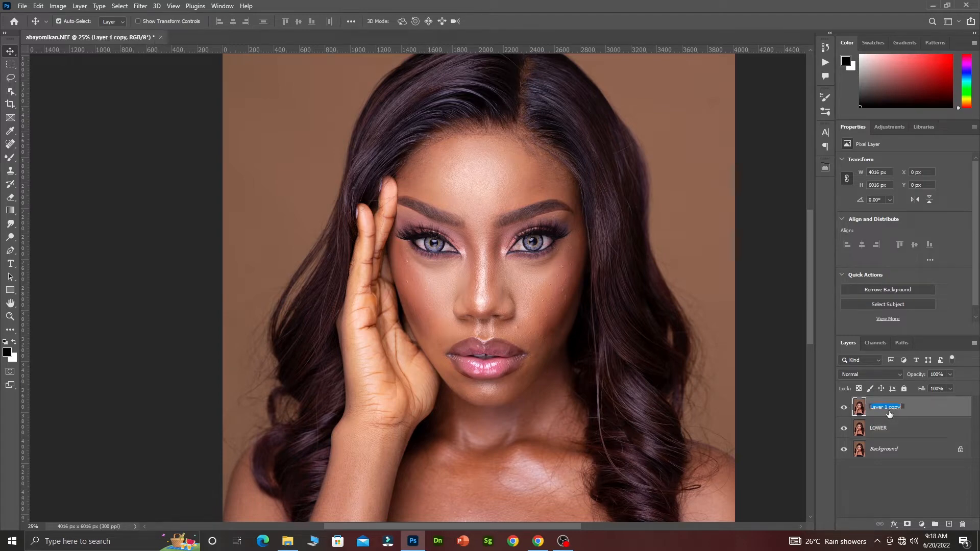
type("HIGHER")
- Hide the HIGHER layer and apply a Gaussian Blur with a 2-pixel radius to the LOWER layer
left_click(897, 427)
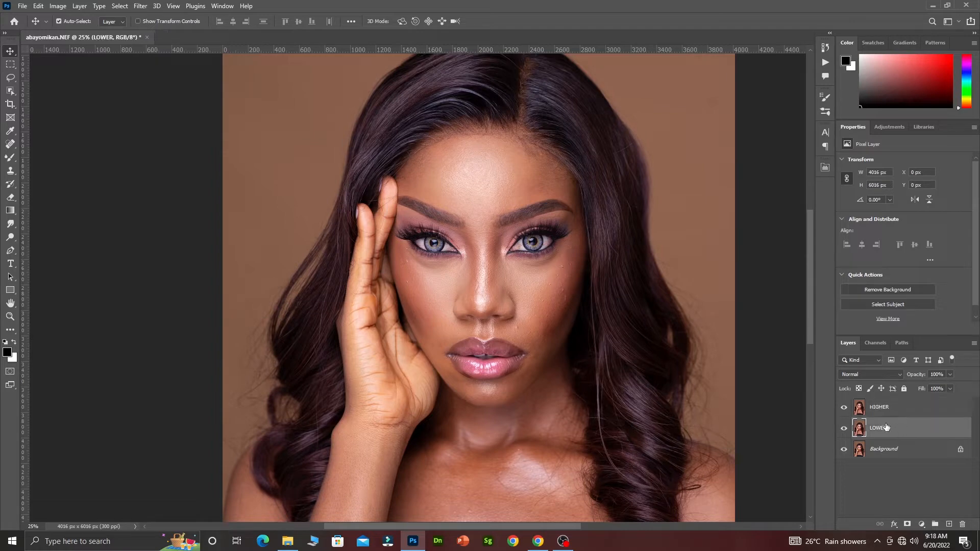
left_click(843, 409)
left_click(141, 6)
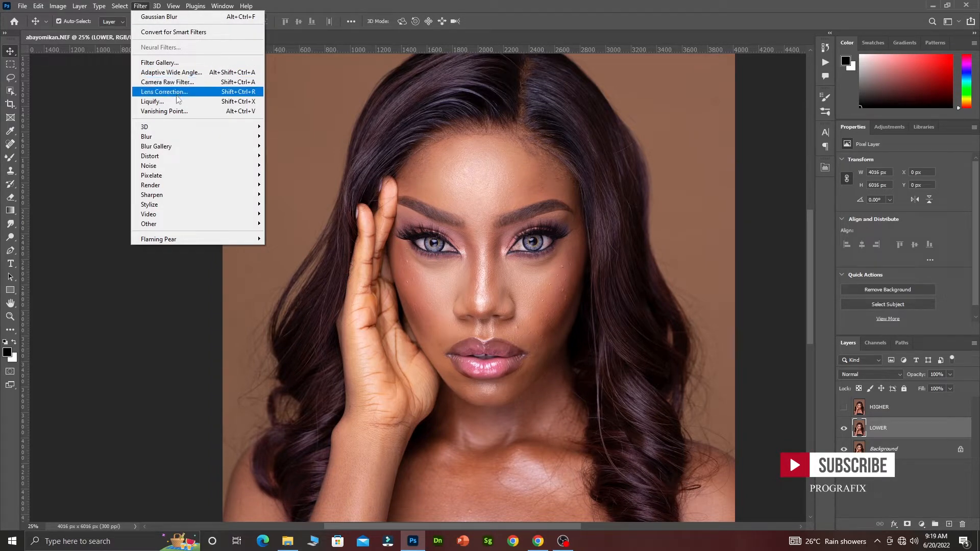
mouse_move(188, 136)
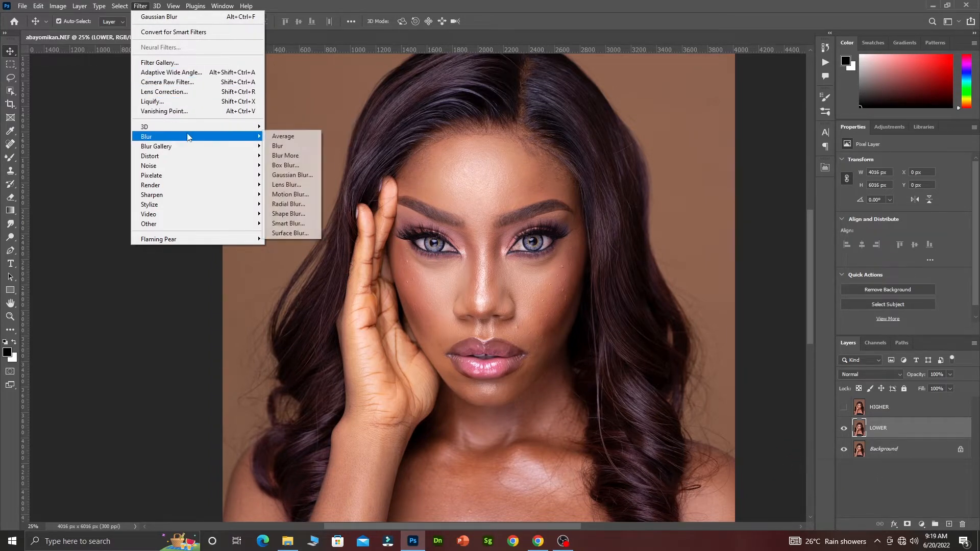
left_click(302, 176)
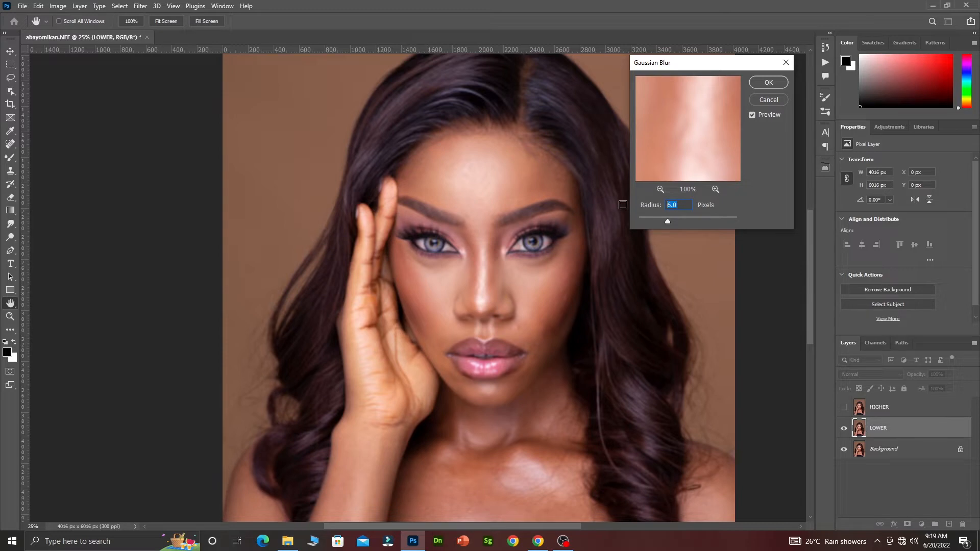
type("2")
left_click(772, 88)
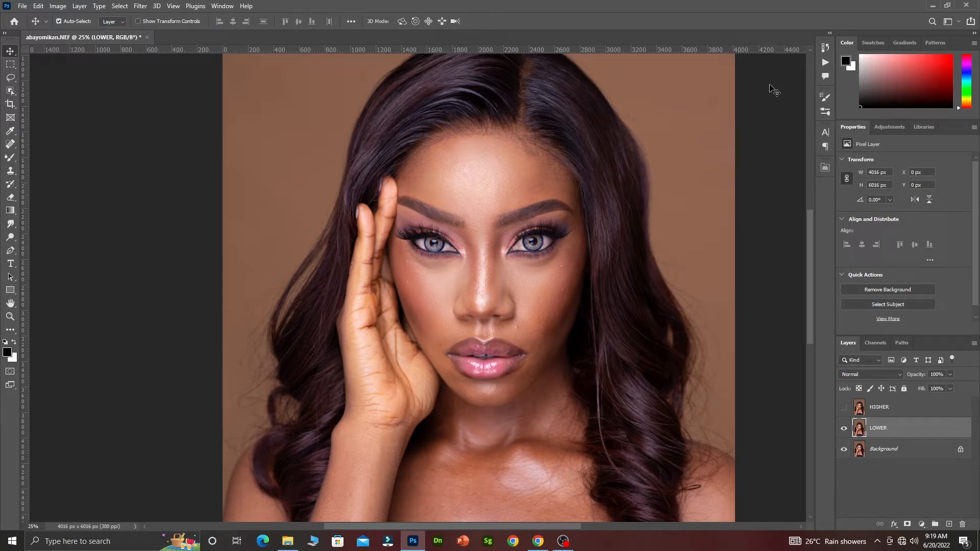
left_click(844, 428)
left_click(844, 428)
- Show the HIGHER layer and use Apply Image on it with LOWER as source layer, Subtract blending, scale 2 and offset 128
left_click(845, 407)
left_click(881, 408)
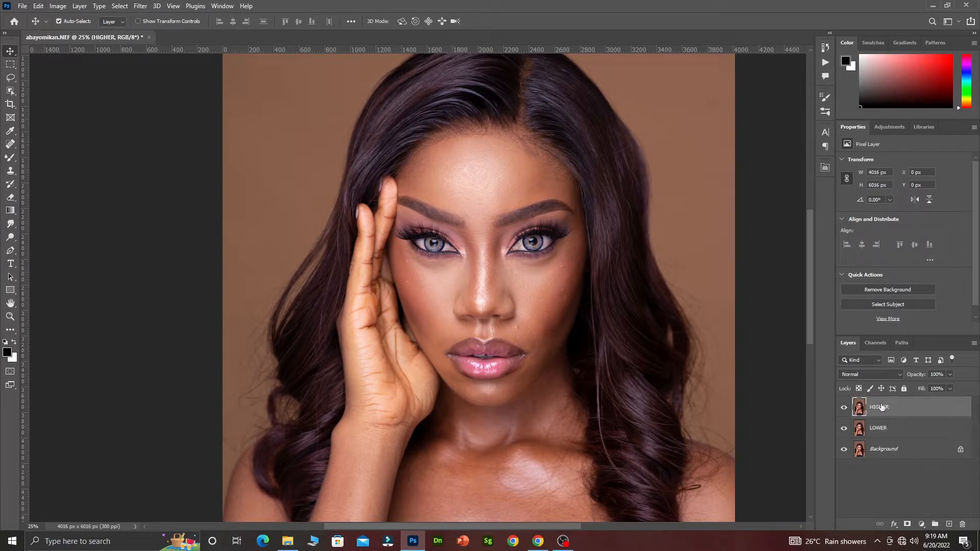
left_click(58, 7)
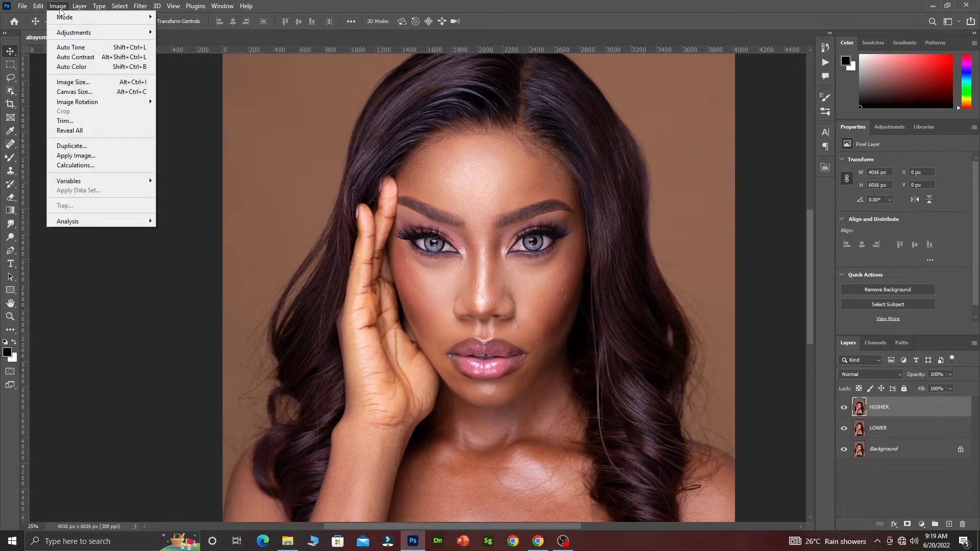
mouse_move(89, 106)
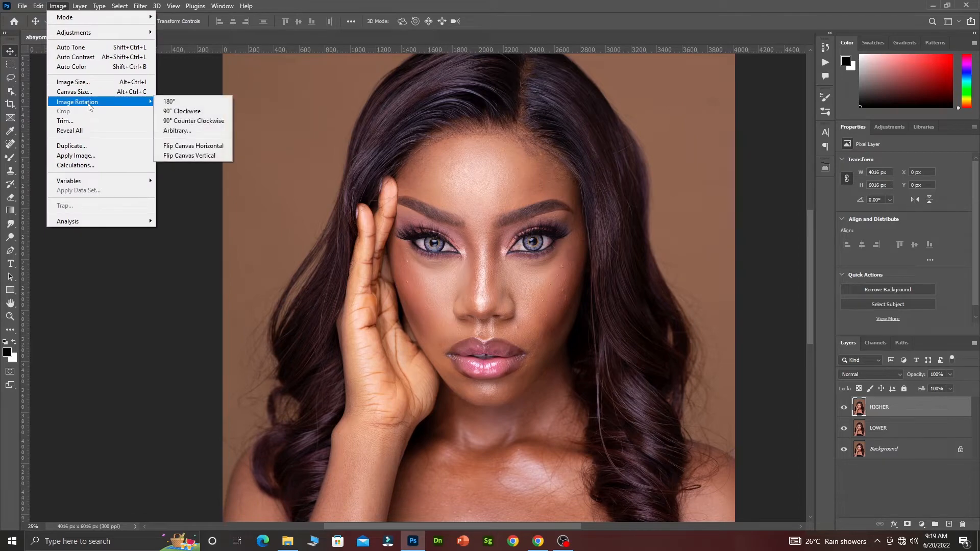
left_click(96, 155)
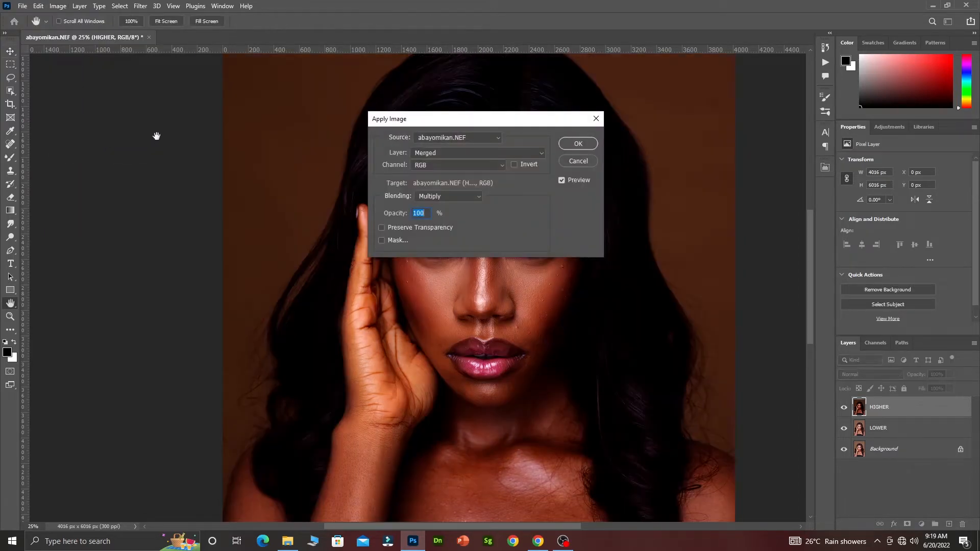
left_click(470, 153)
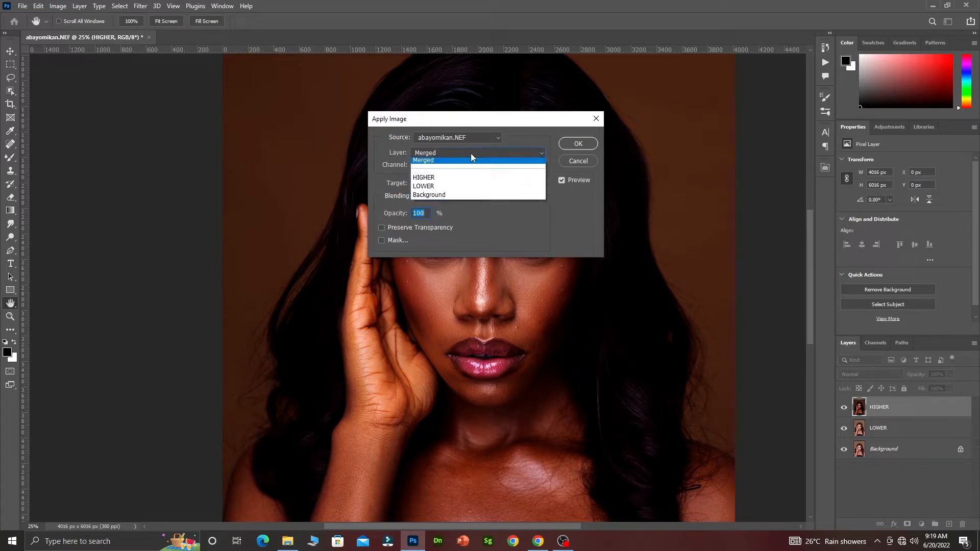
left_click(433, 188)
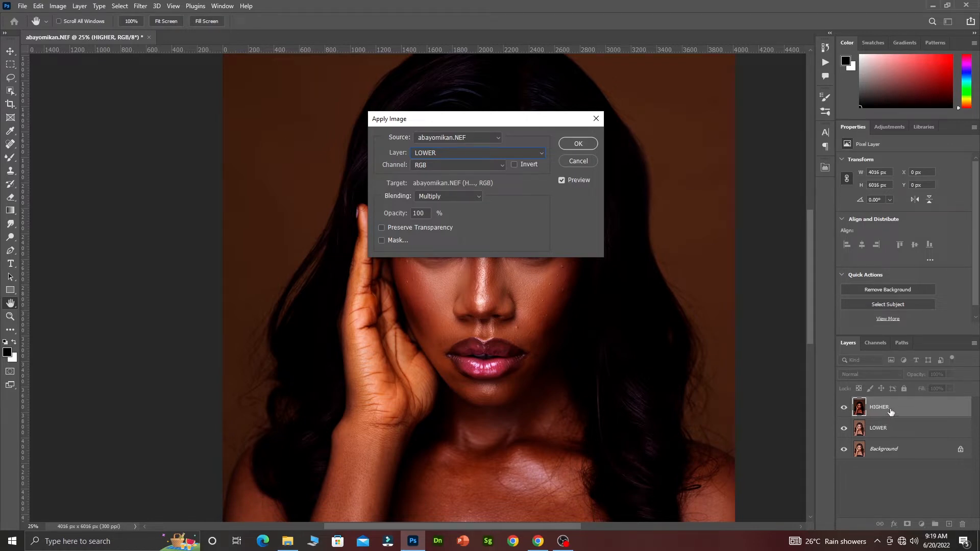
left_click(472, 196)
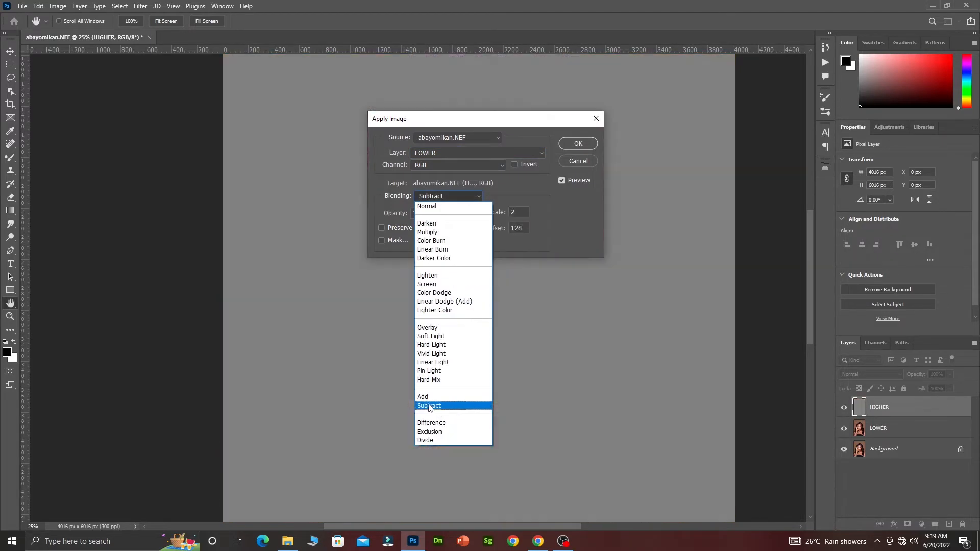
left_click(429, 405)
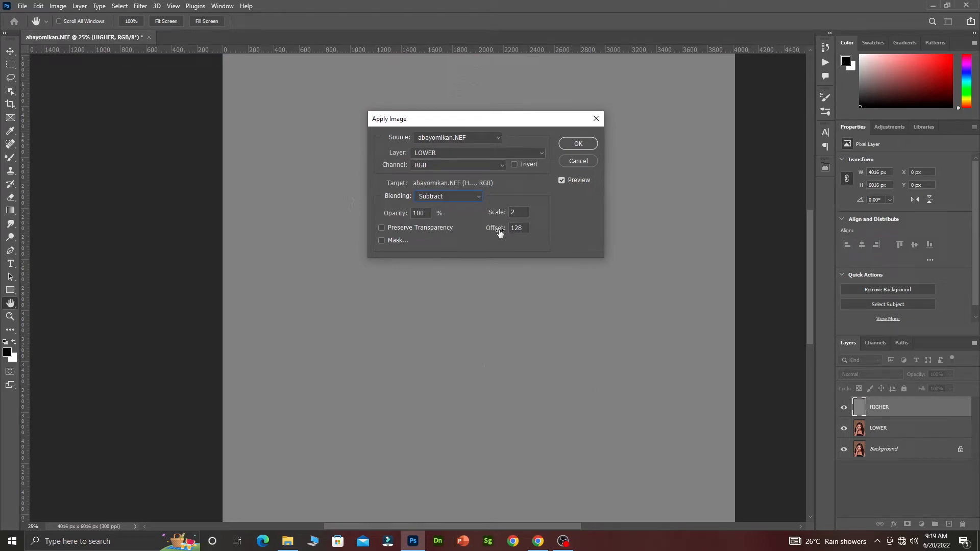
left_click(584, 148)
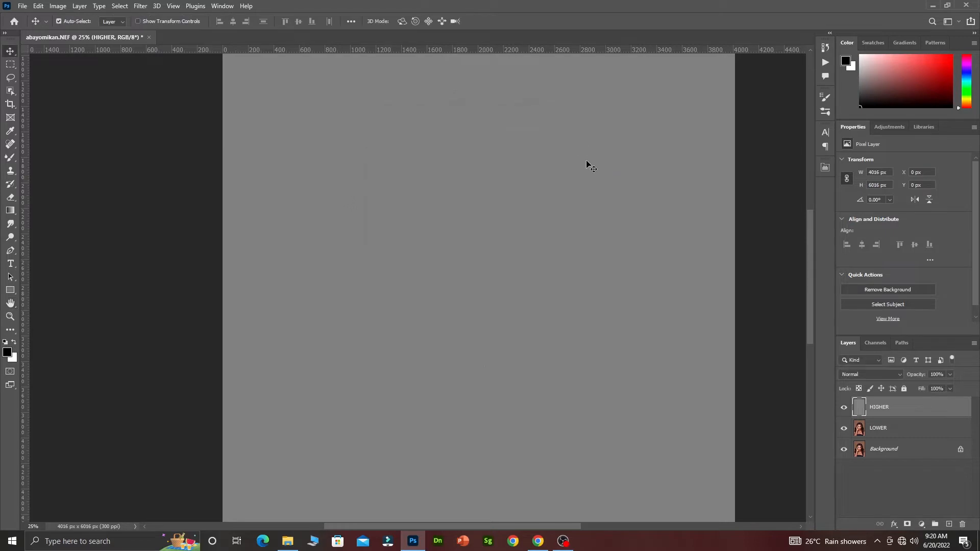
- Set the HIGHER layer's blend mode to Linear Light and compare the image with the layer off and on
left_click(866, 376)
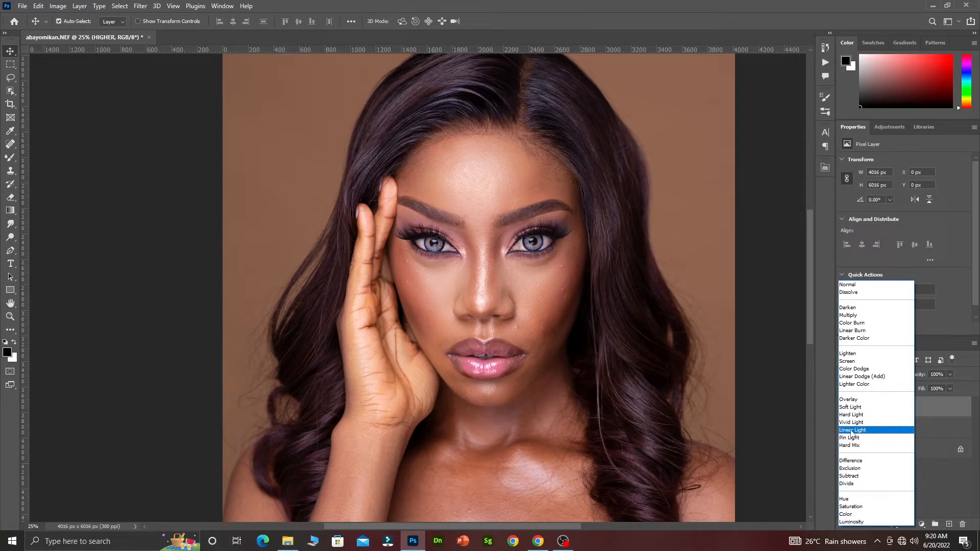
left_click(851, 431)
left_click(844, 411)
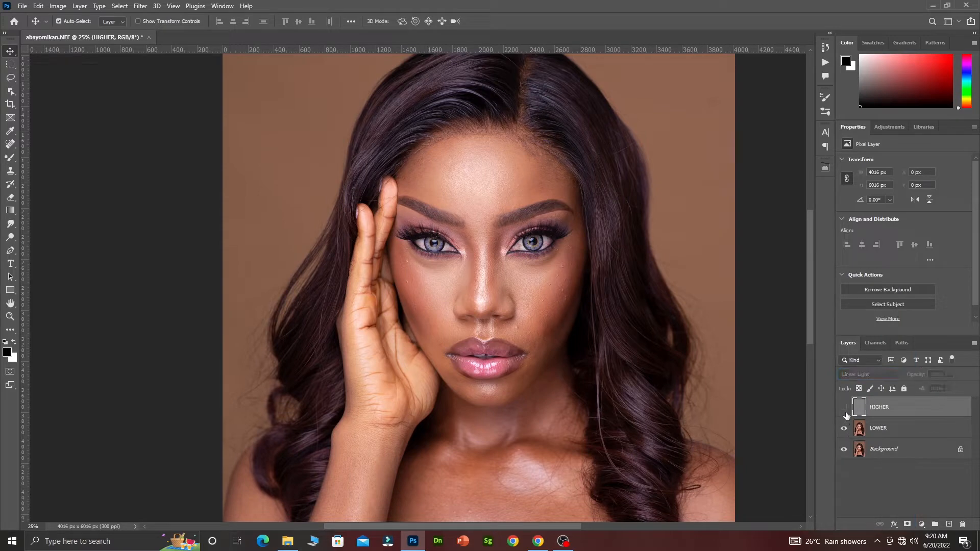
left_click(845, 412)
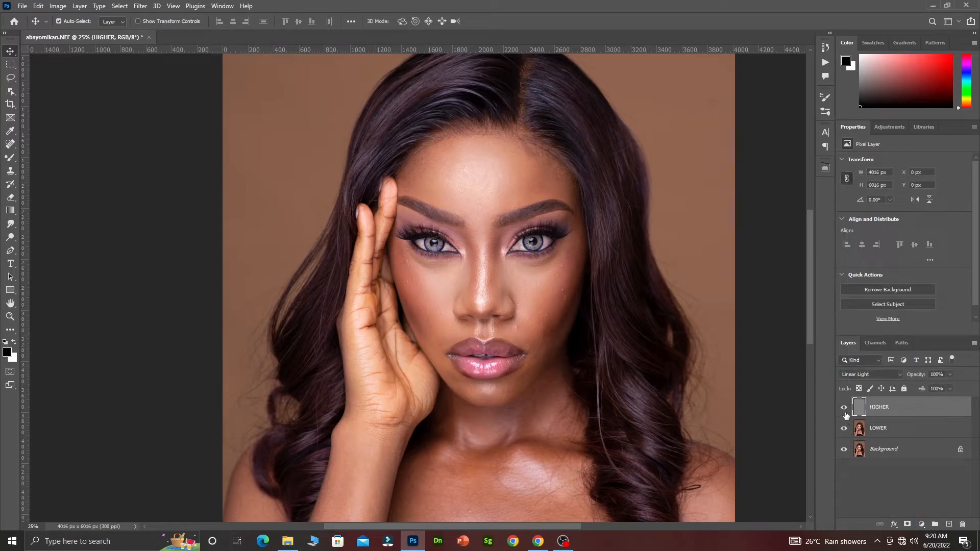
- Group the HIGHER and LOWER layers and name the group FS
left_click(892, 430, "shift")
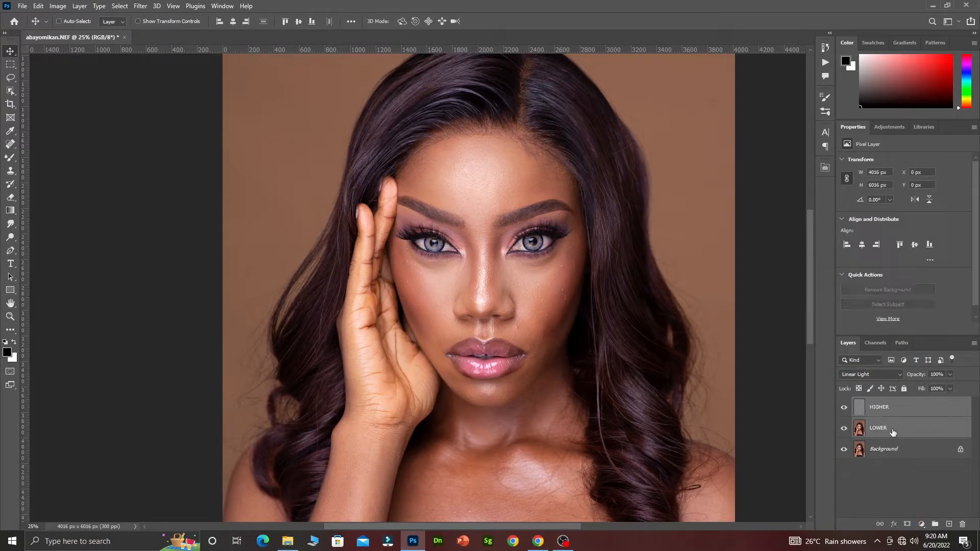
key("ctrl+g")
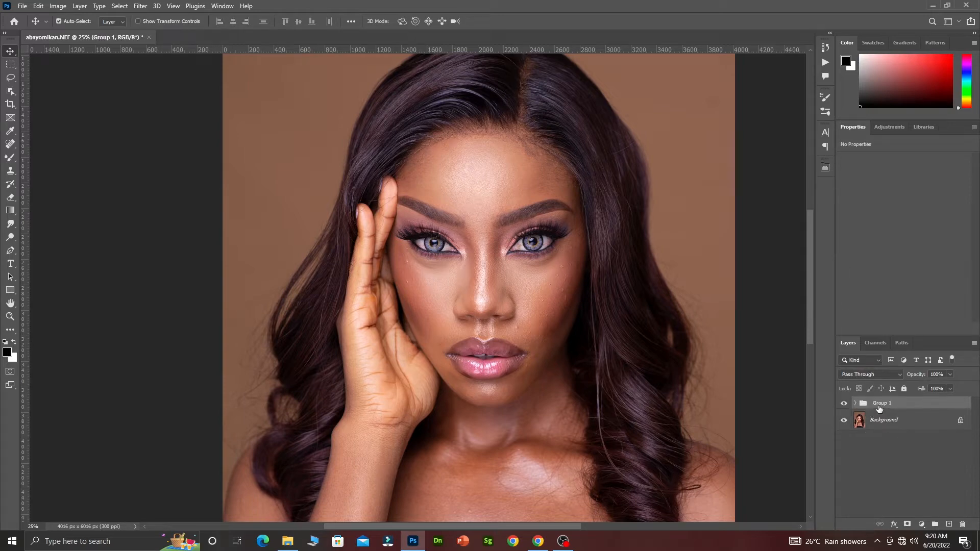
double_click(878, 405)
type("FS")
key("Return")
- On the LOWER layer inside the FS group, lasso the forehead skin above the eyebrows with a 15 px feather
left_click(855, 404)
left_click(869, 442)
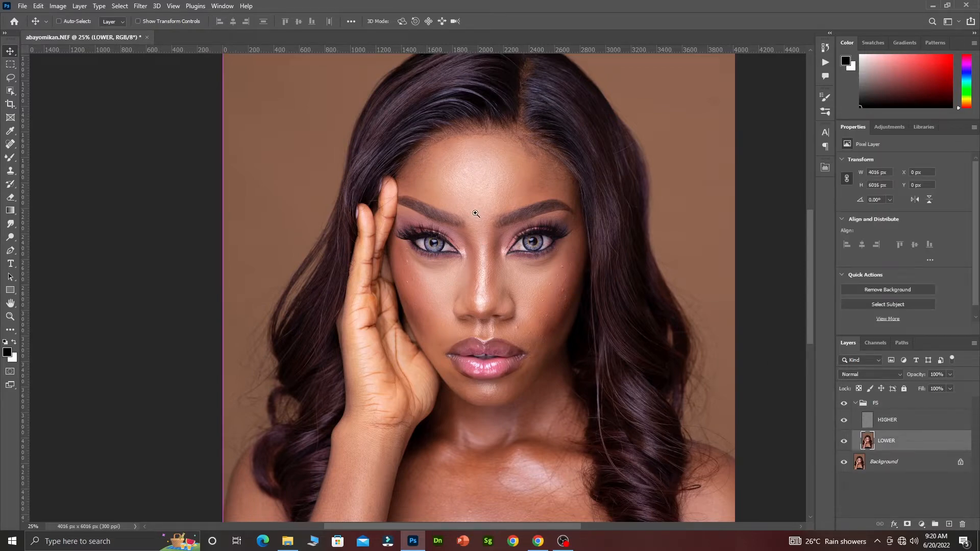
left_click(476, 214)
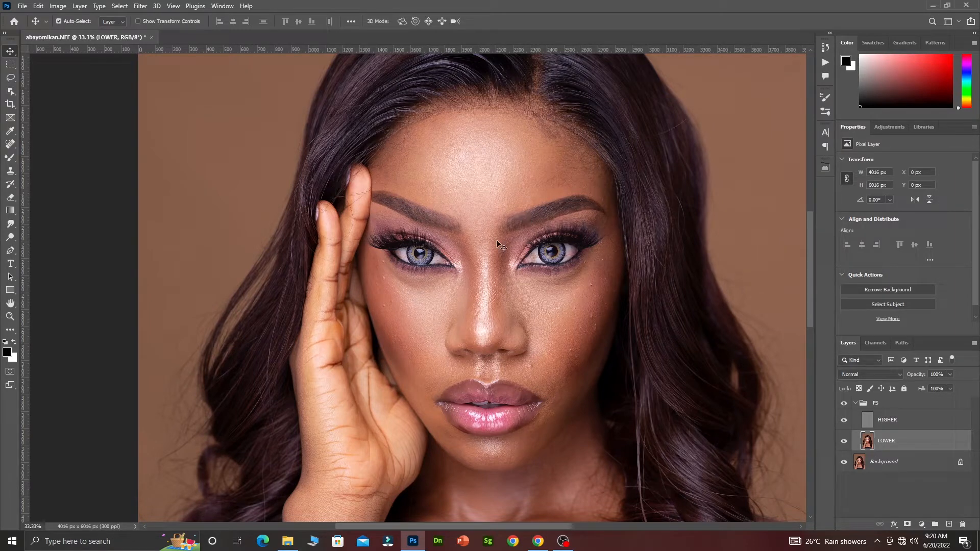
left_click(10, 79)
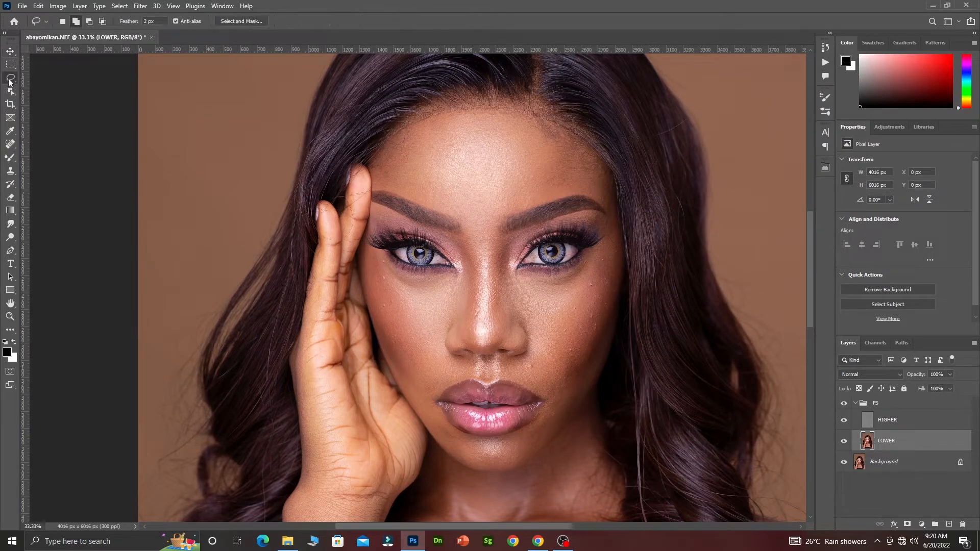
left_click(140, 22)
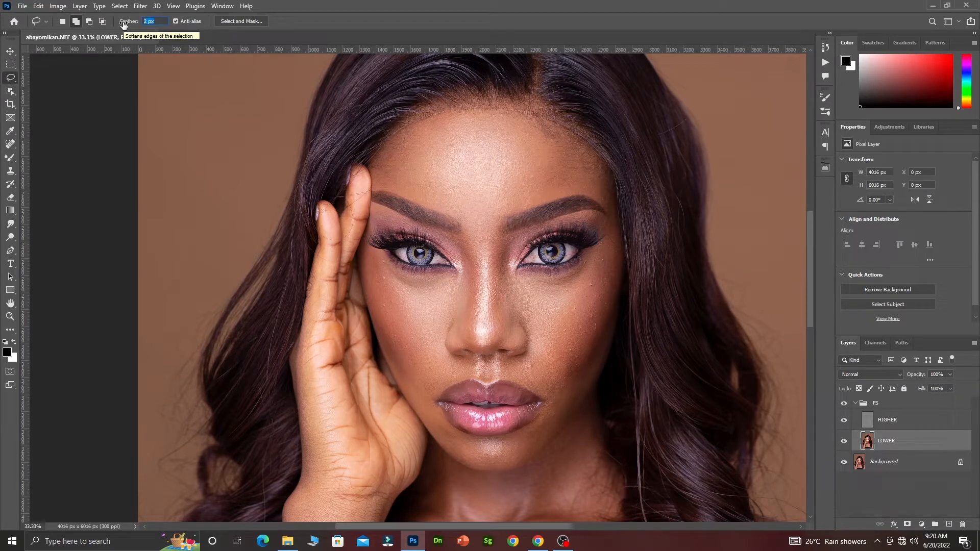
type("15")
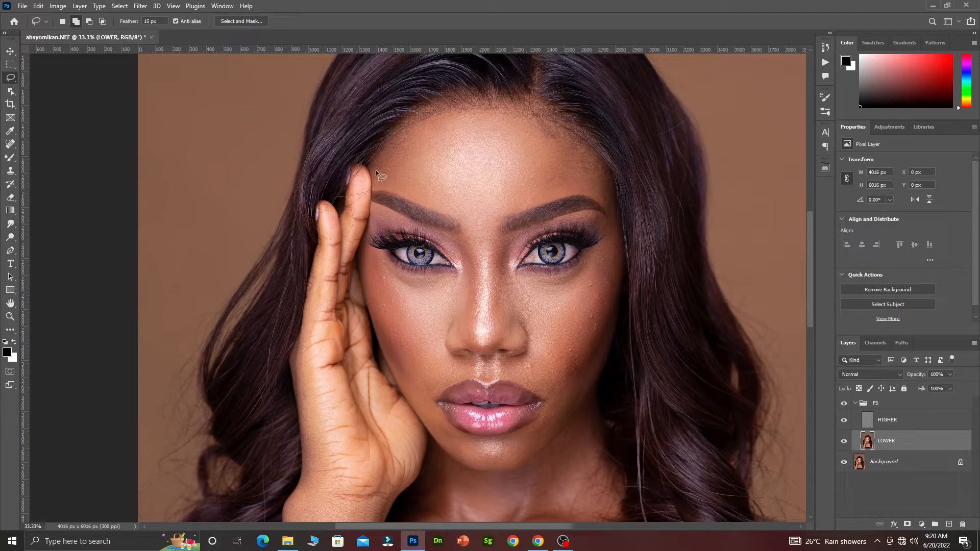
mouse_move(420, 133)
left_mouse_down()
mouse_move(462, 120)
mouse_move(535, 124)
mouse_move(586, 155)
mouse_move(611, 204)
mouse_move(562, 190)
mouse_move(475, 223)
mouse_move(376, 185)
mouse_move(383, 162)
left_mouse_up()
left_click(61, 21)
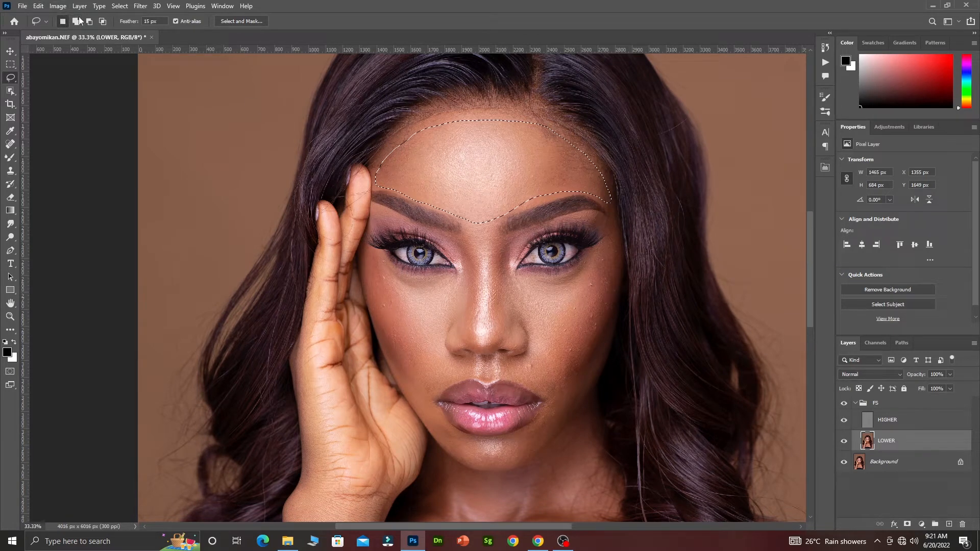
- Smooth the selected forehead on the LOWER layer using Gaussian Blur with a 4-pixel radius
left_click(140, 5)
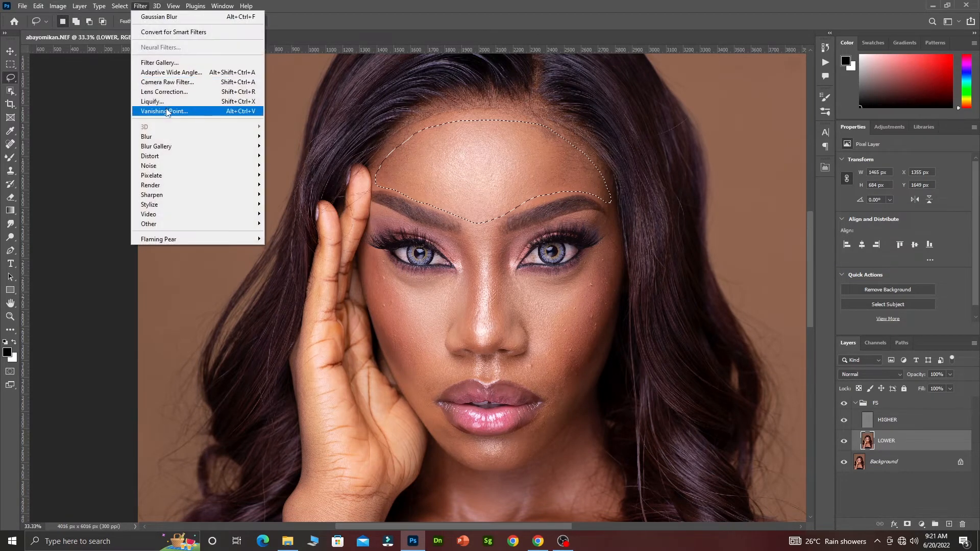
mouse_move(174, 137)
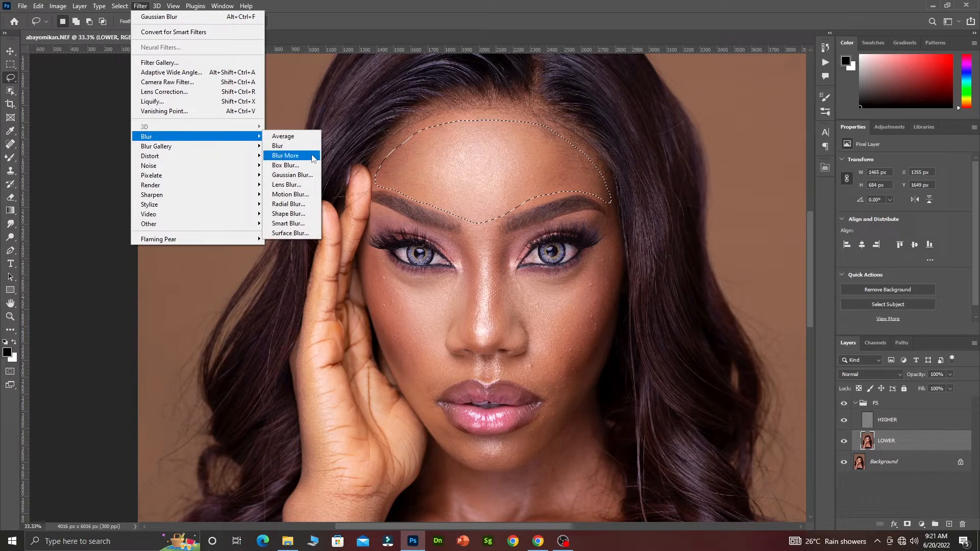
left_click(290, 175)
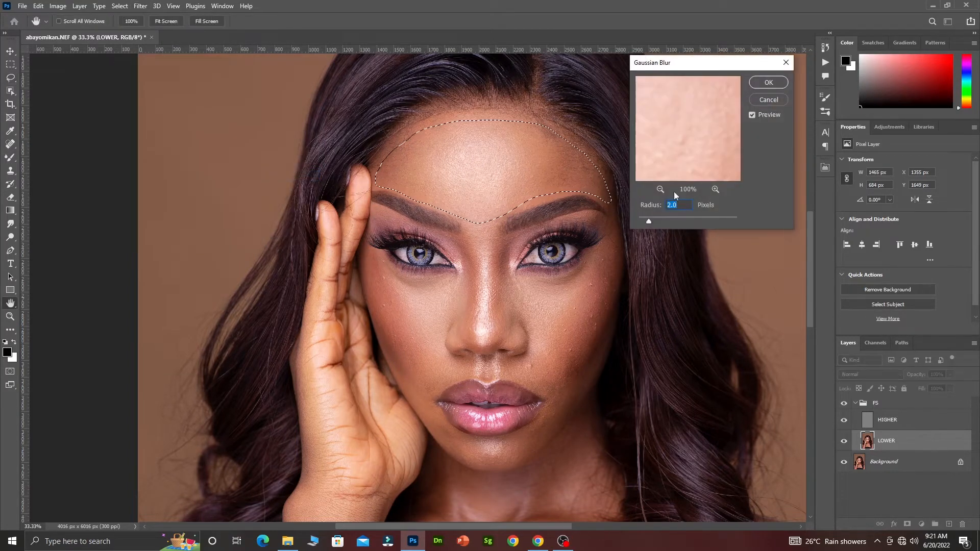
left_click_drag(651, 222, 666, 219)
type("0")
scroll(498, 176, "up", 1)
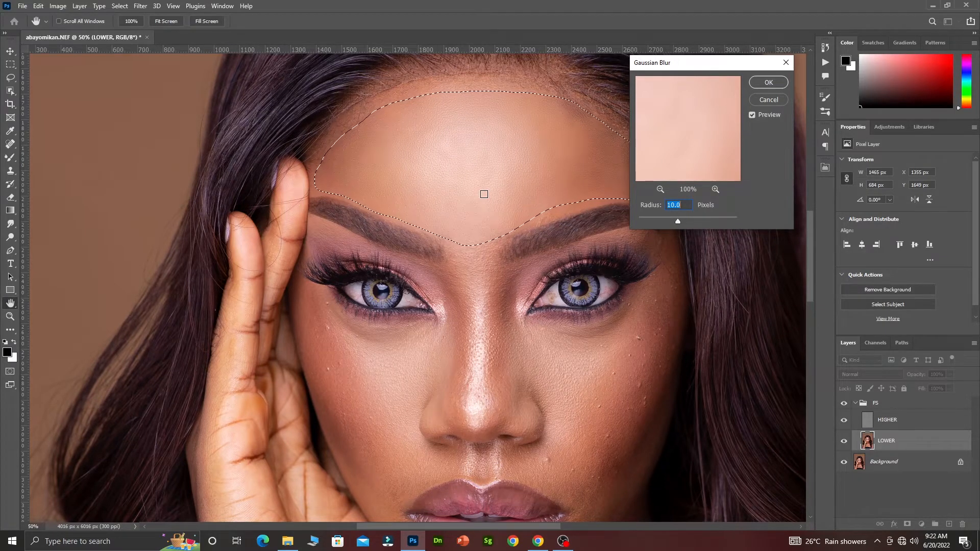
type("4")
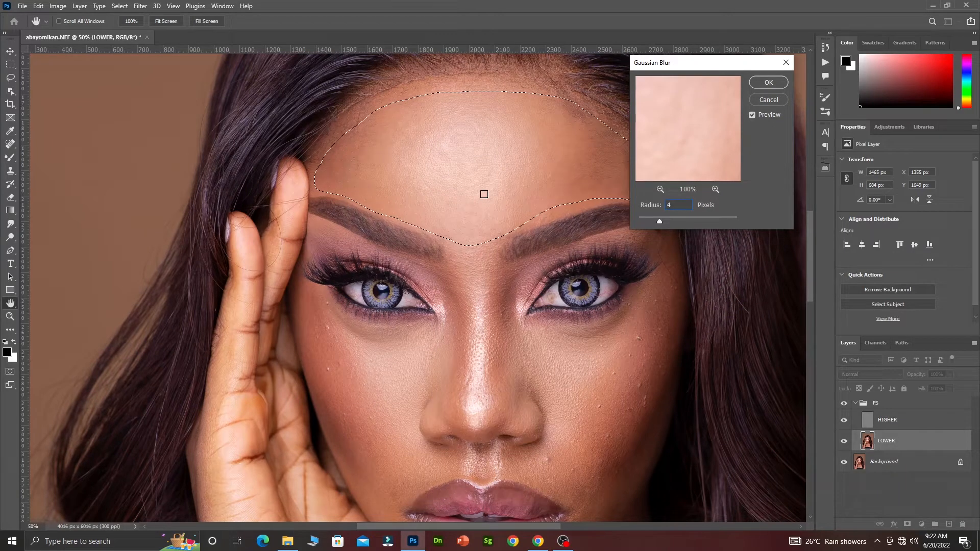
left_click(768, 82)
left_click(845, 420)
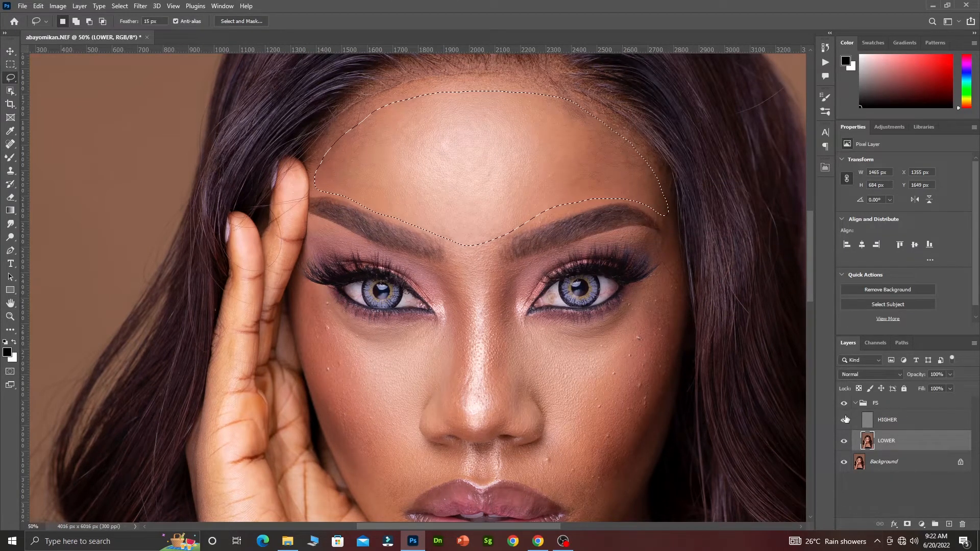
- Compare the smoothed forehead with the original by hiding and showing the FS group
left_click(844, 421)
left_click(854, 403)
left_click(844, 404)
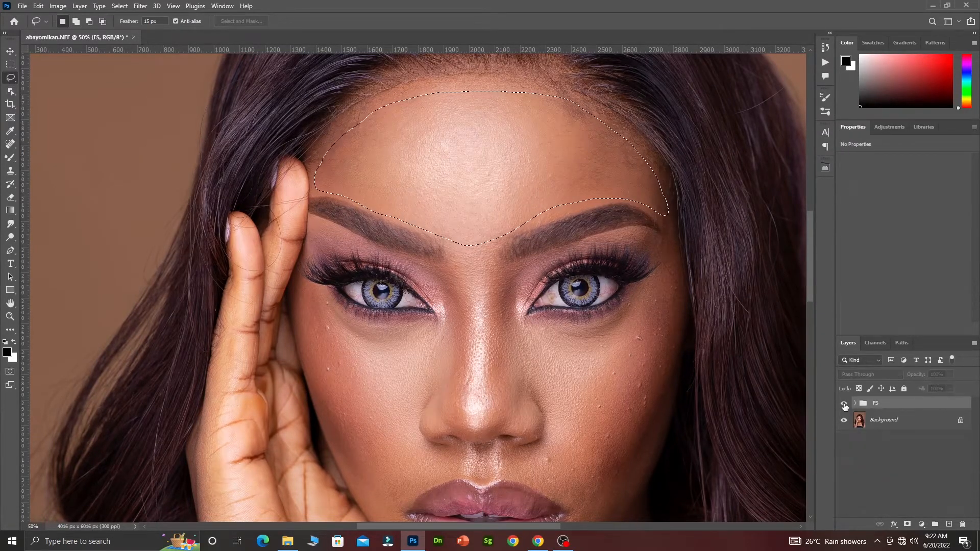
left_click(843, 405)
left_click(844, 405)
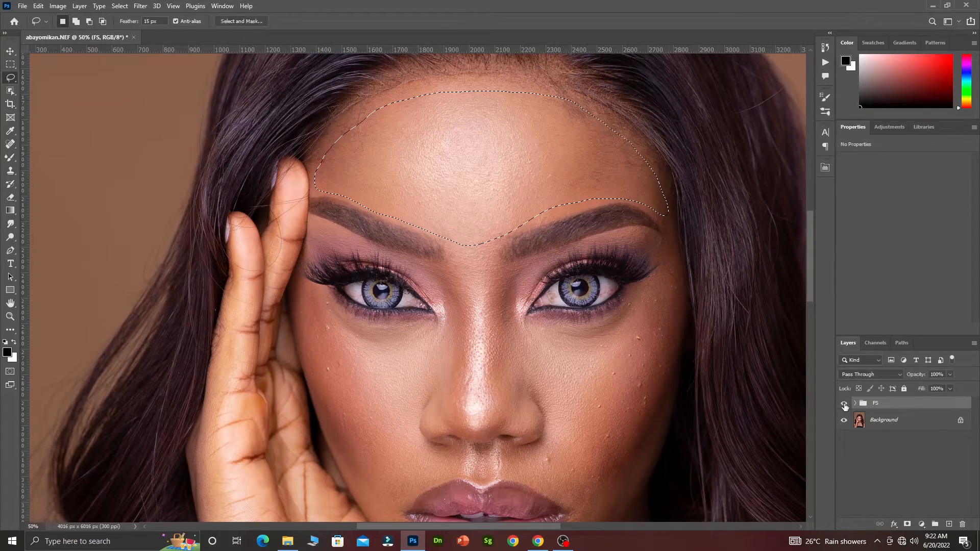
left_click(844, 404)
left_click(844, 404)
- Deselect the forehead and delete the FS group with its layers
key("ctrl+d")
left_click_drag(880, 407, 962, 524)
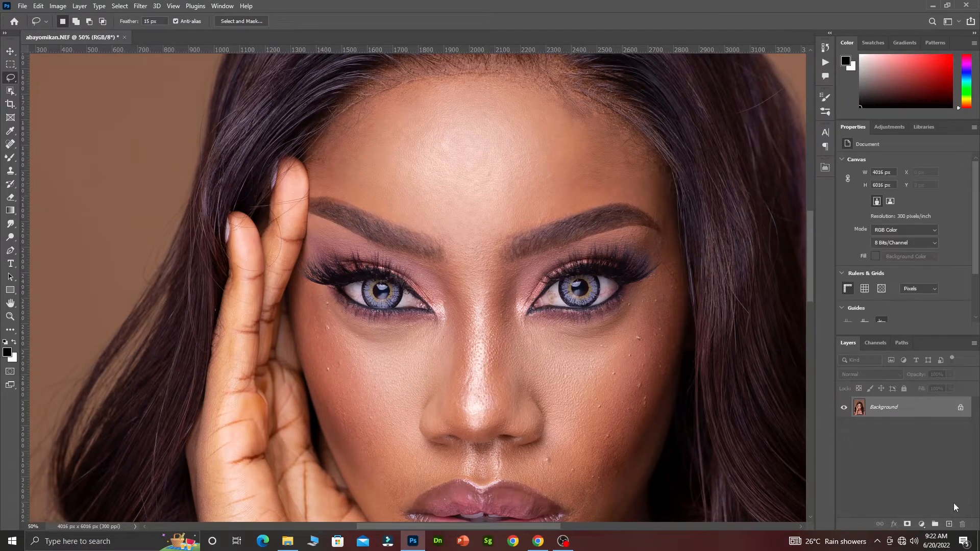
left_click_drag(903, 419, 903, 420)
- Duplicate the Background layer twice, naming the lower copy LOWER and the upper copy HIGH
key("ctrl+j")
key("ctrl+j")
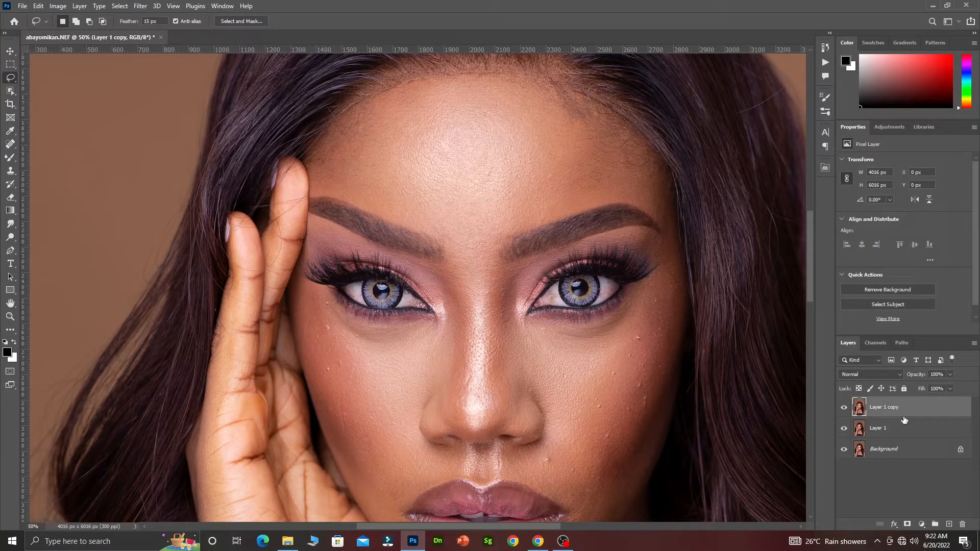
double_click(885, 427)
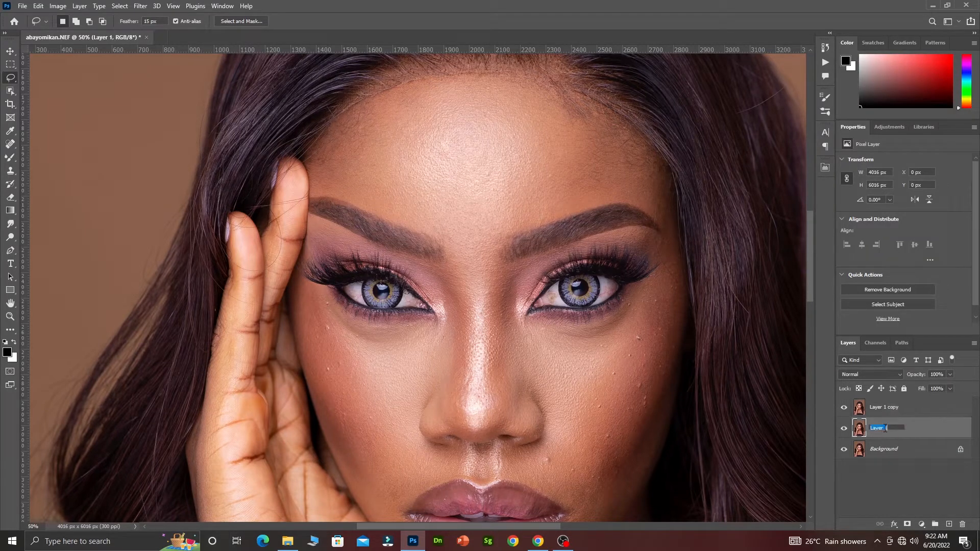
type("h")
type("LOWER")
key("Return")
double_click(880, 411)
type("HIGH")
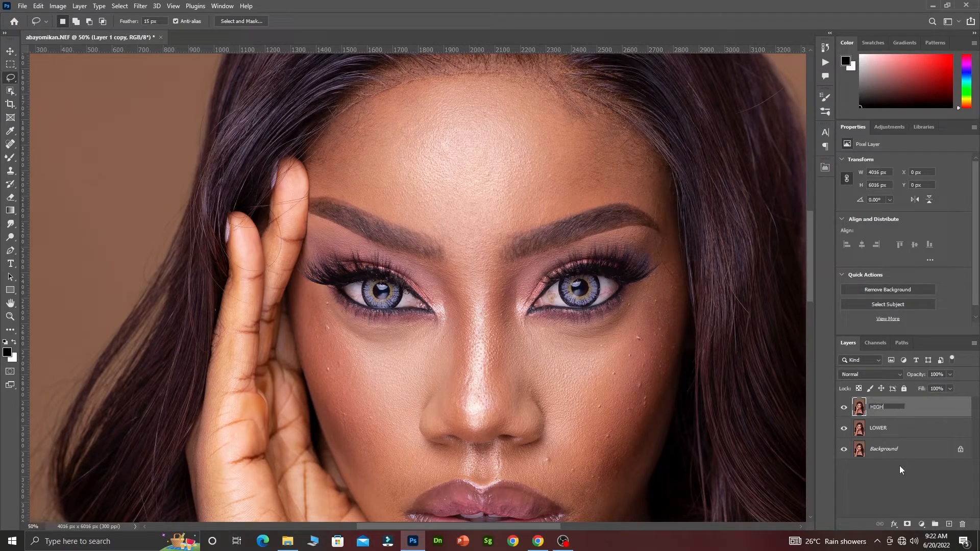
left_click(920, 473)
- Hide the HIGH layer and blur the LOWER layer using Gaussian Blur with a 6-pixel radius
left_click(894, 432)
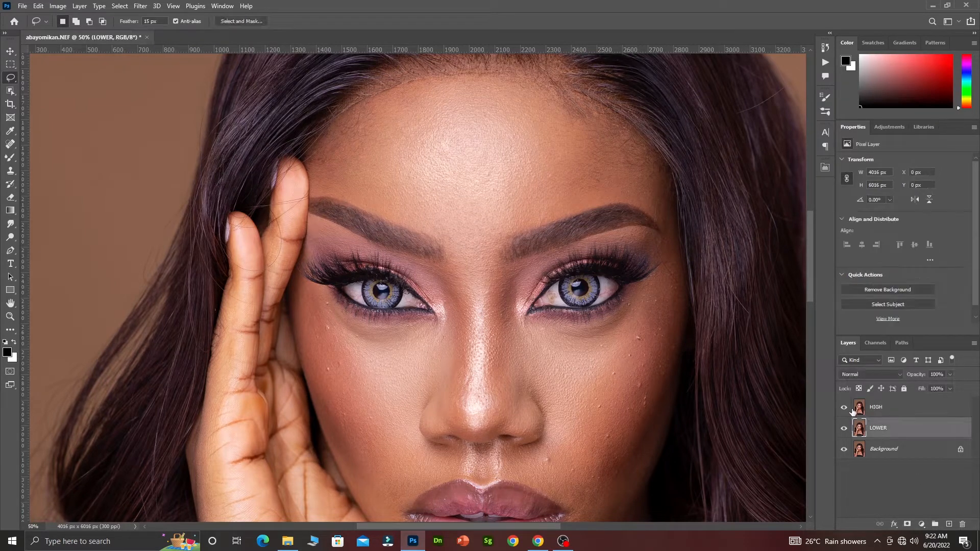
left_click(843, 407)
left_click(139, 6)
mouse_move(177, 139)
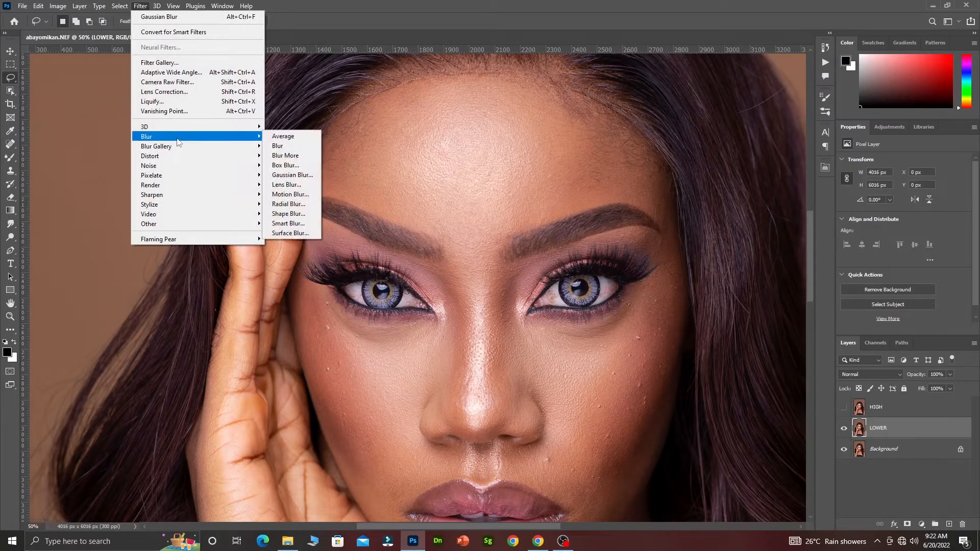
left_click(292, 175)
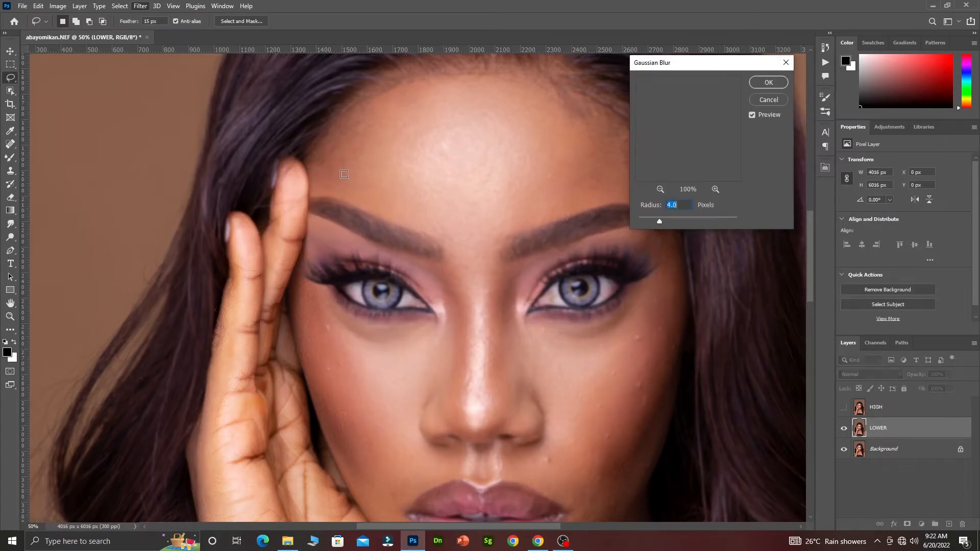
left_click_drag(679, 205, 644, 206)
type("6")
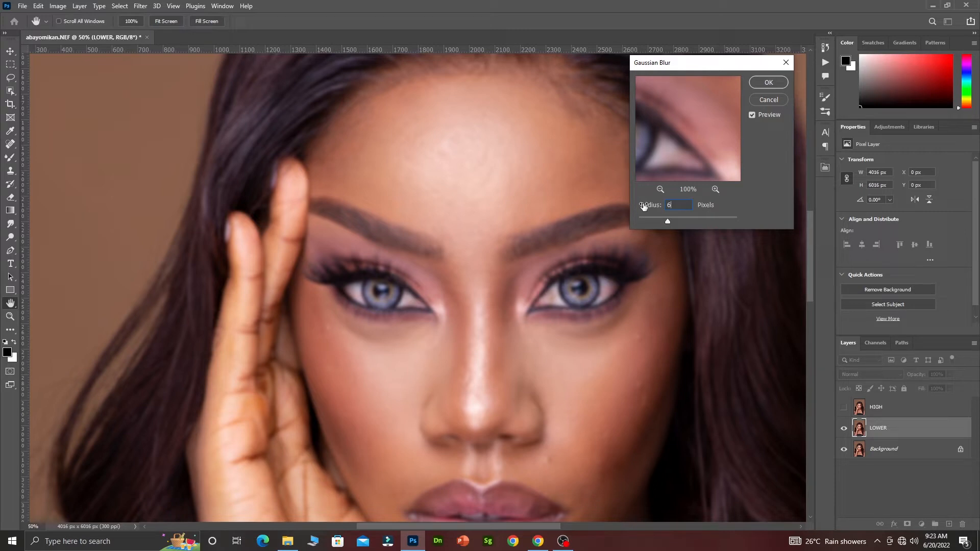
left_click(767, 83)
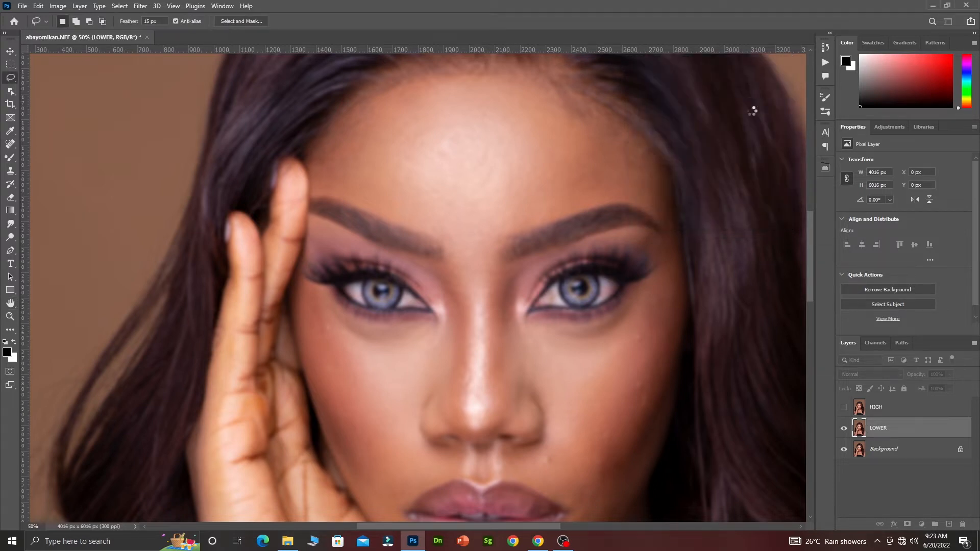
- Show HIGH, apply LOWER to it with Apply Image using Subtract, scale 2 and offset 128, and set its blend mode to Linear Light
left_click(844, 406)
key("alt+bracketright")
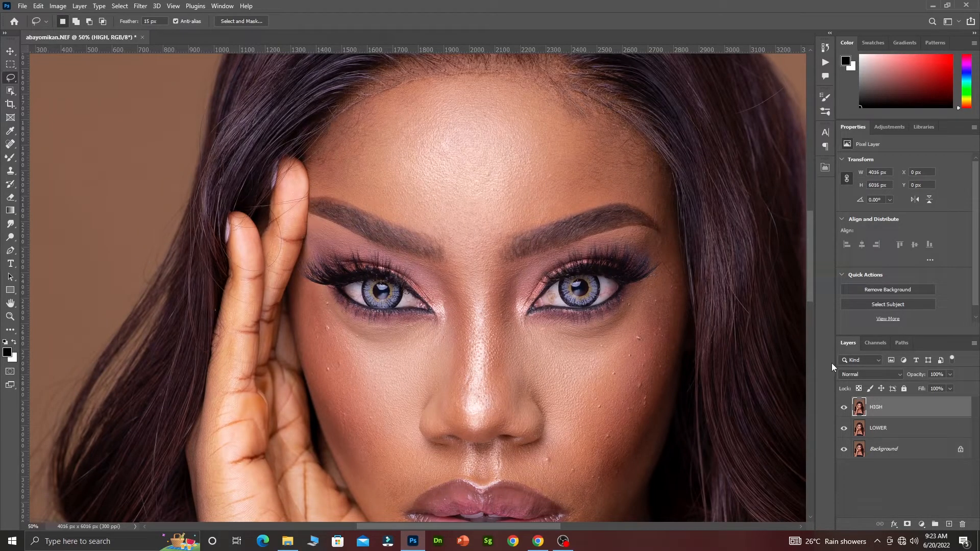
left_click(58, 6)
left_click(96, 155)
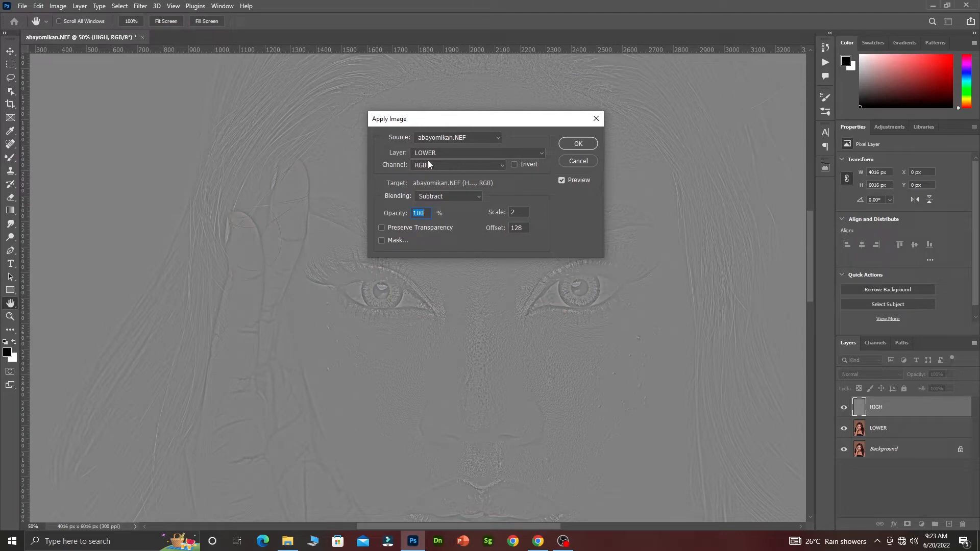
left_click(582, 145)
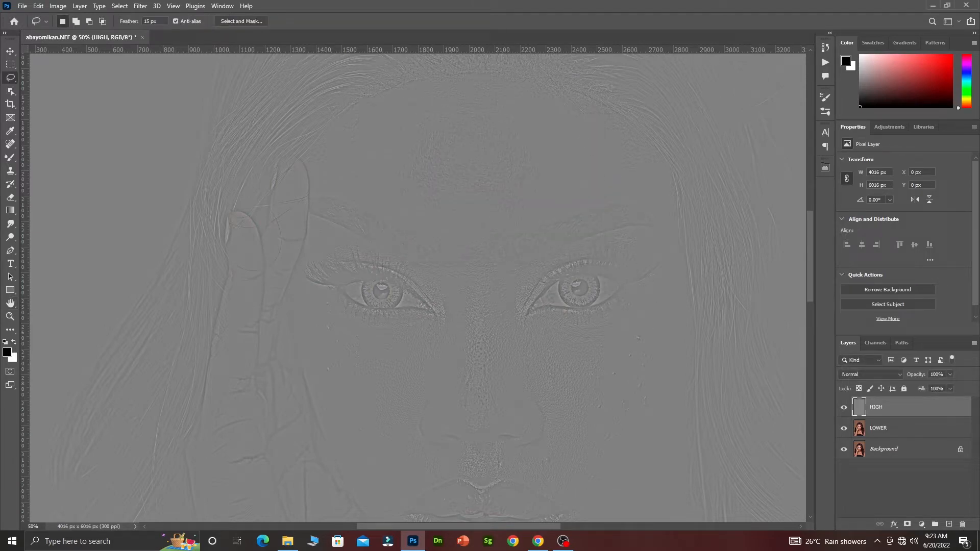
left_click(870, 375)
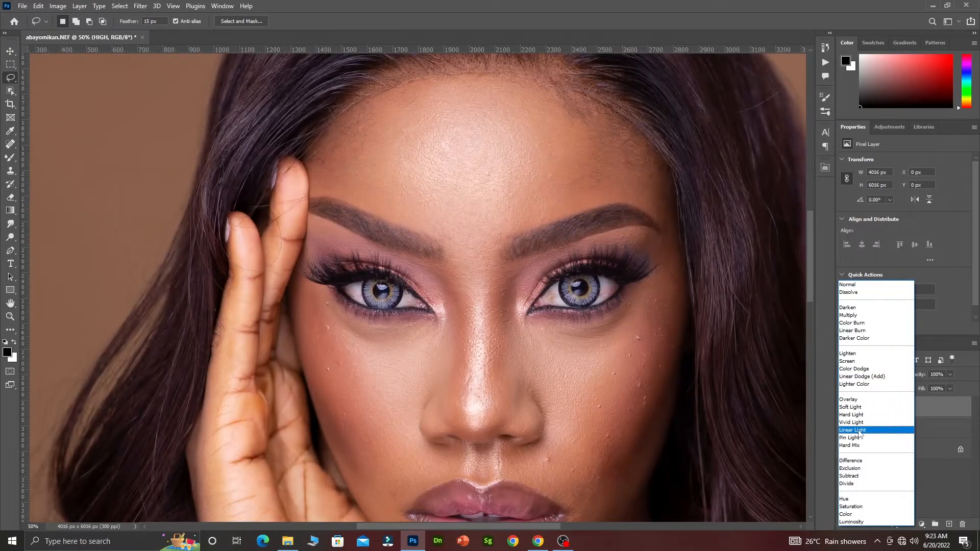
left_click(859, 433)
- Group the HIGH and LOWER layers and name the group FS
left_click(872, 432)
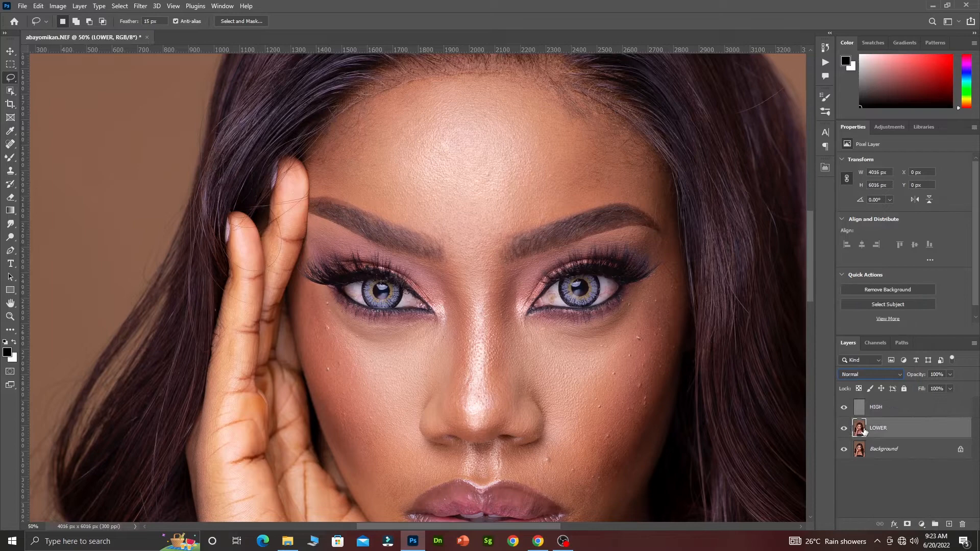
left_click(899, 408, "ctrl")
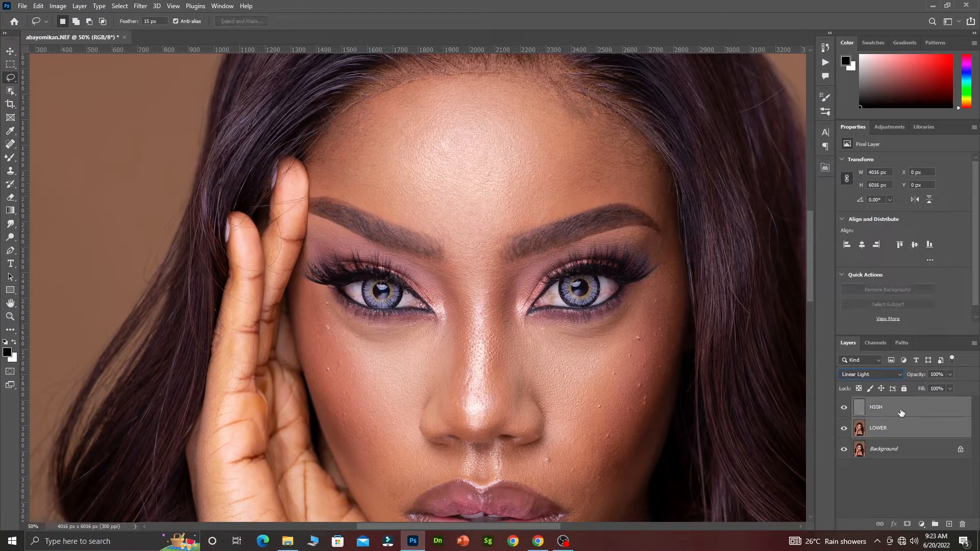
key("ctrl+g")
double_click(884, 406)
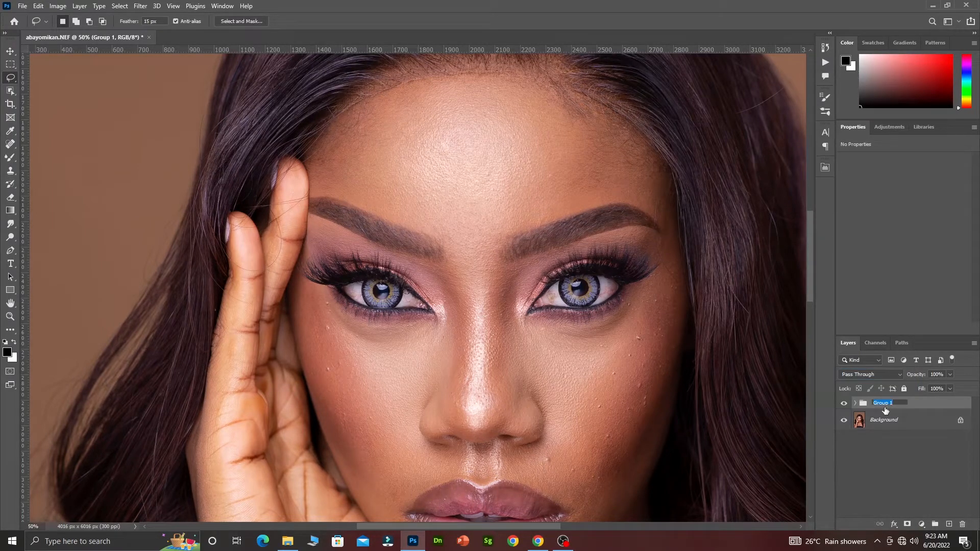
type("FS")
left_click(892, 461)
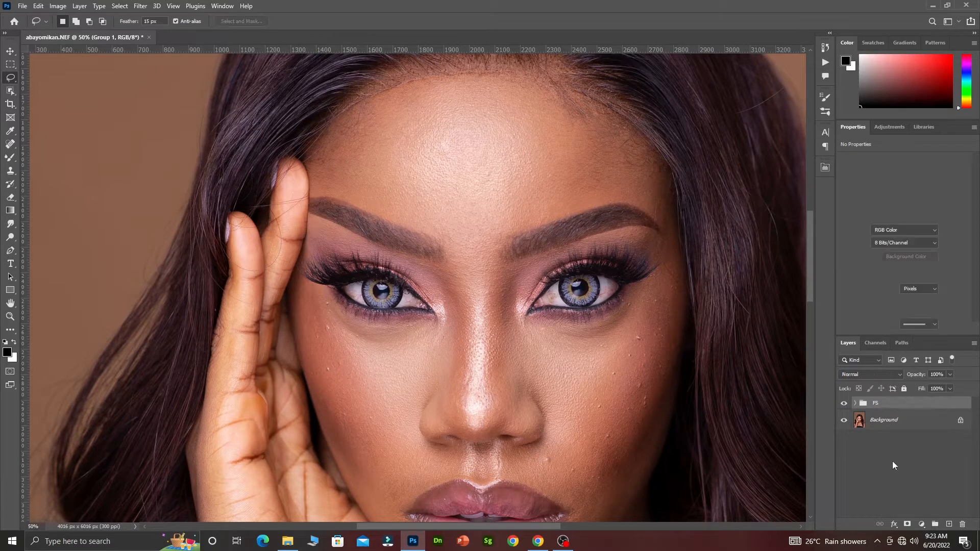
- On the LOWER layer inside the FS group, lasso the forehead from the hairline down to the eyebrows with a 15 px feather
left_click(855, 402)
left_click(872, 442)
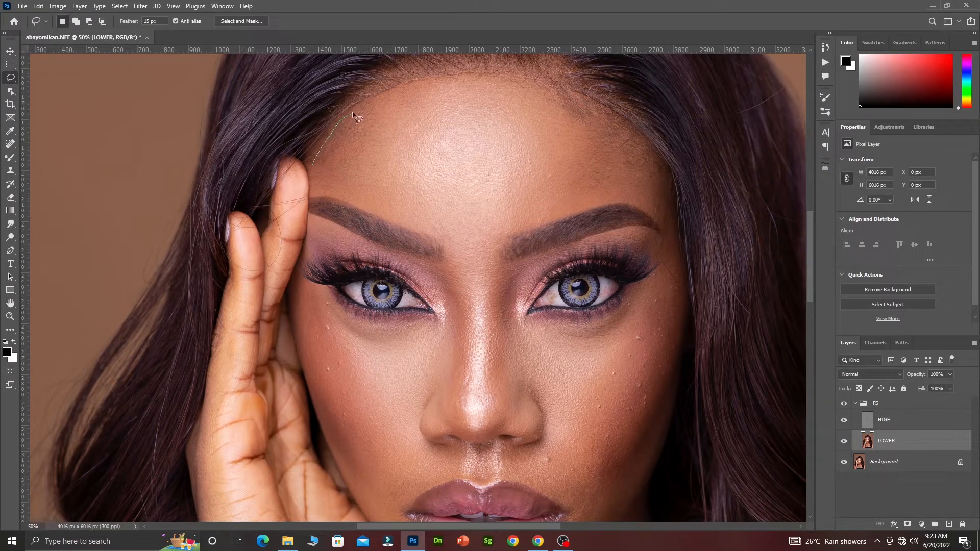
mouse_move(387, 92)
left_mouse_down()
mouse_move(505, 78)
mouse_move(562, 90)
left_mouse_up()
left_click_drag(669, 209, 664, 218)
mouse_move(441, 236)
left_mouse_down()
mouse_move(316, 189)
mouse_move(314, 164)
left_mouse_up()
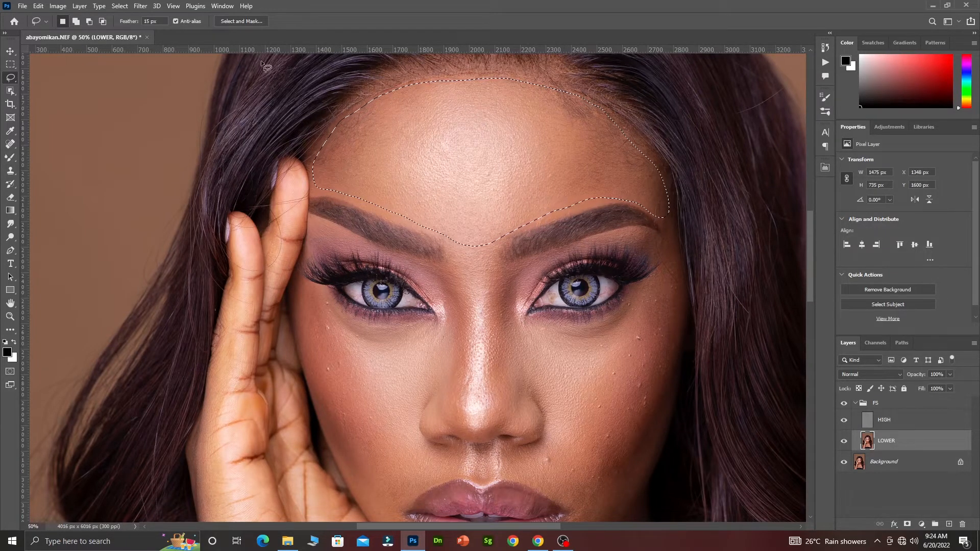
- Smooth the selected forehead on the LOWER layer using Gaussian Blur with an 18-pixel radius and clear the selection
left_click(140, 6)
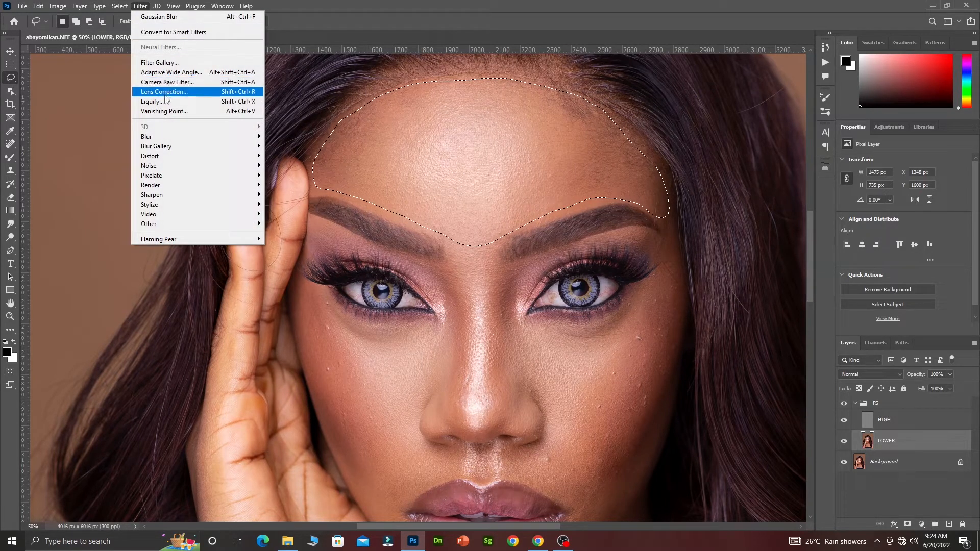
mouse_move(182, 138)
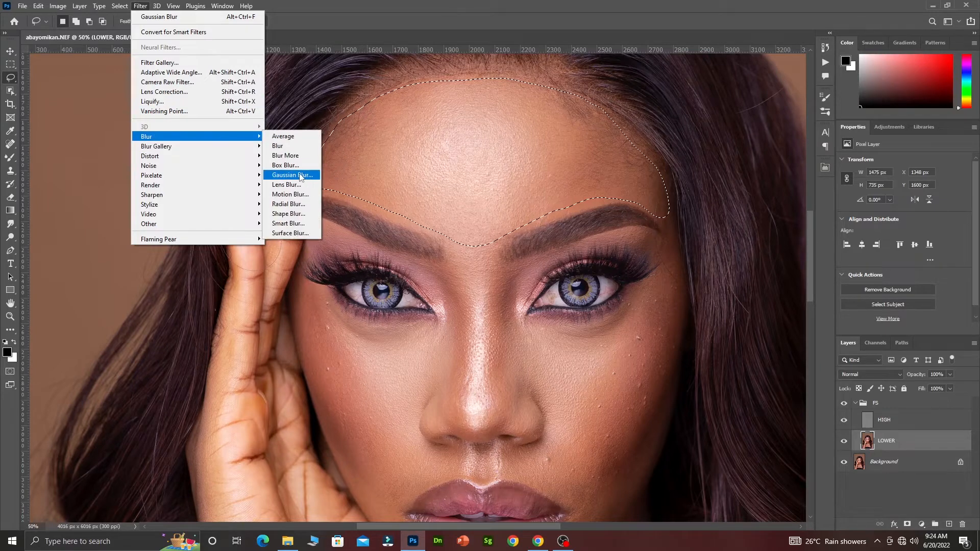
left_click(300, 175)
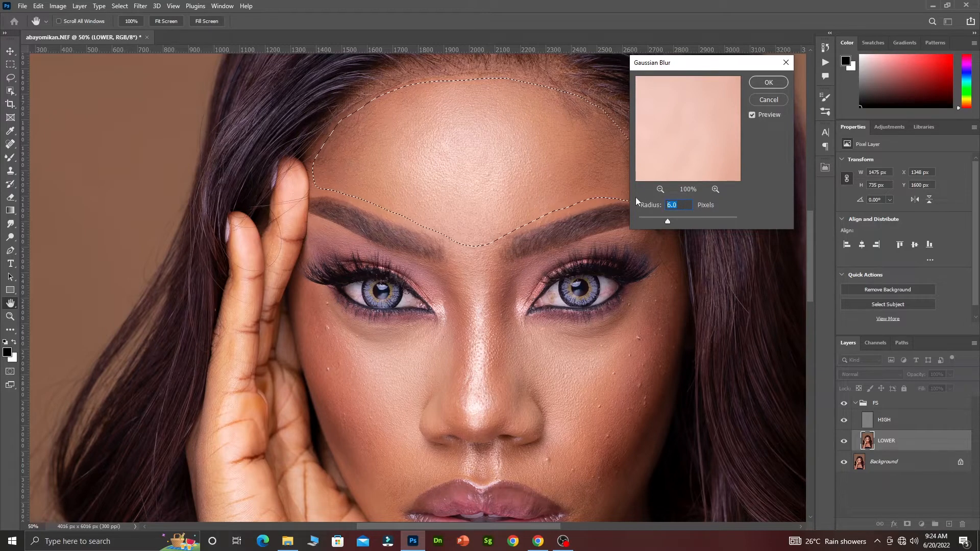
type("12")
key("BackSpace")
type("8")
left_click(768, 83)
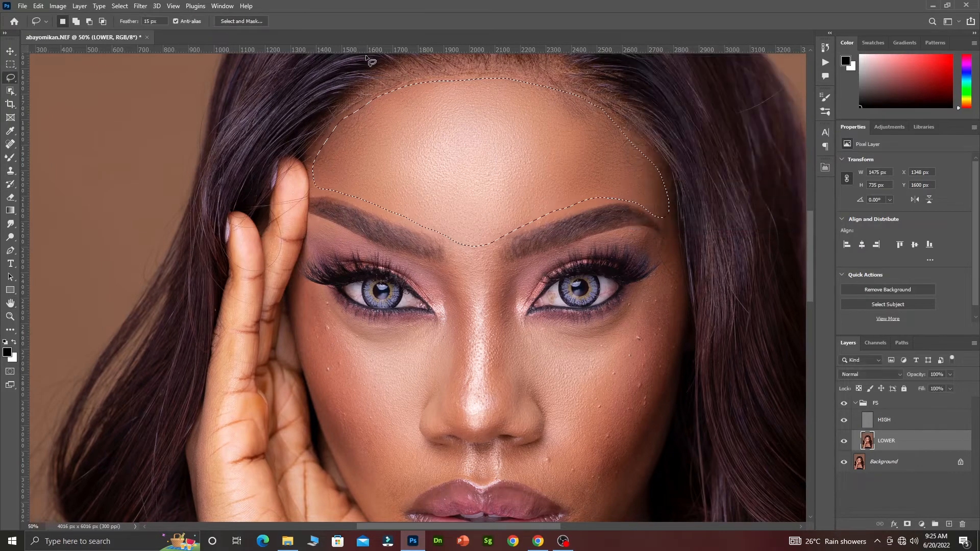
key("ctrl+d")
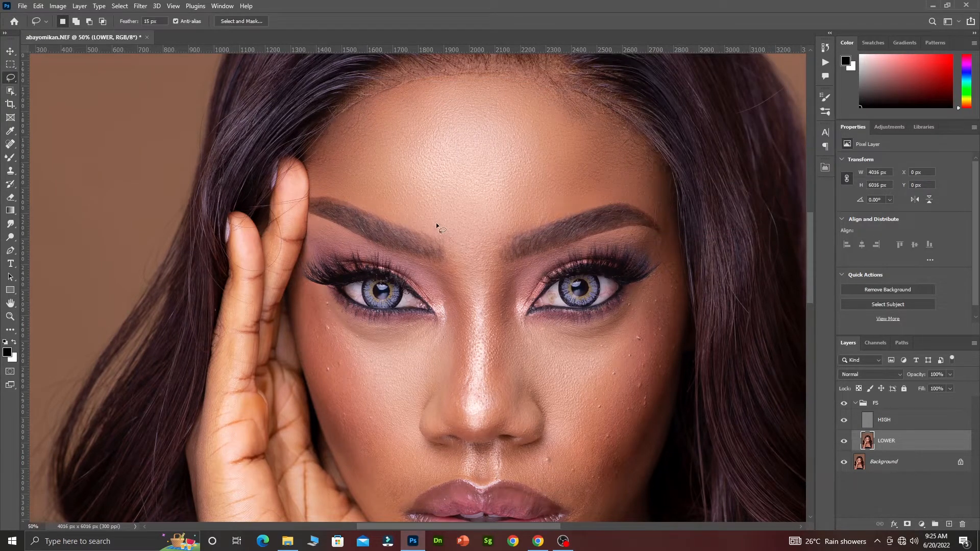
- Lasso the cheek beside the raised hand, reapply Gaussian Blur to it on the LOWER layer, and deselect
scroll(394, 273, "down", 1)
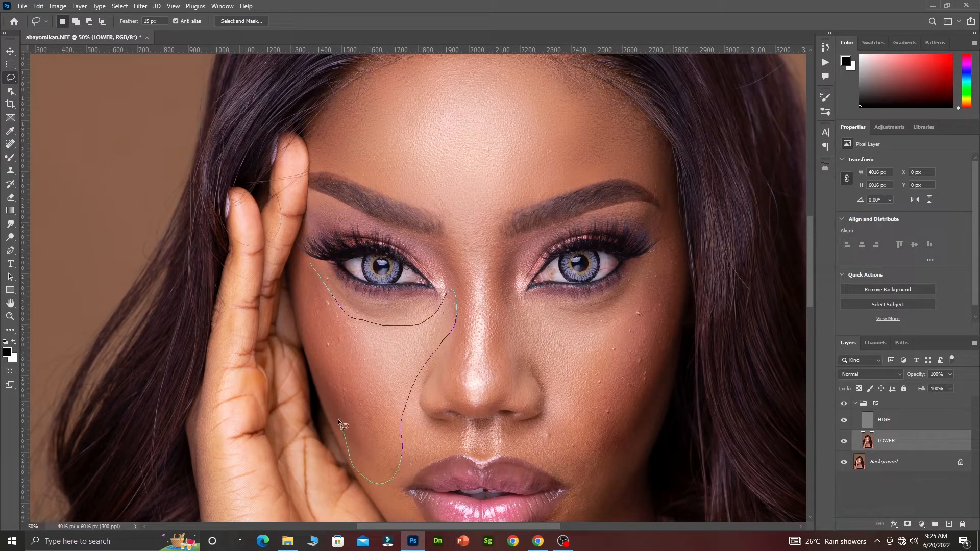
left_click_drag(305, 306, 299, 271)
right_click(342, 325)
left_click(382, 478)
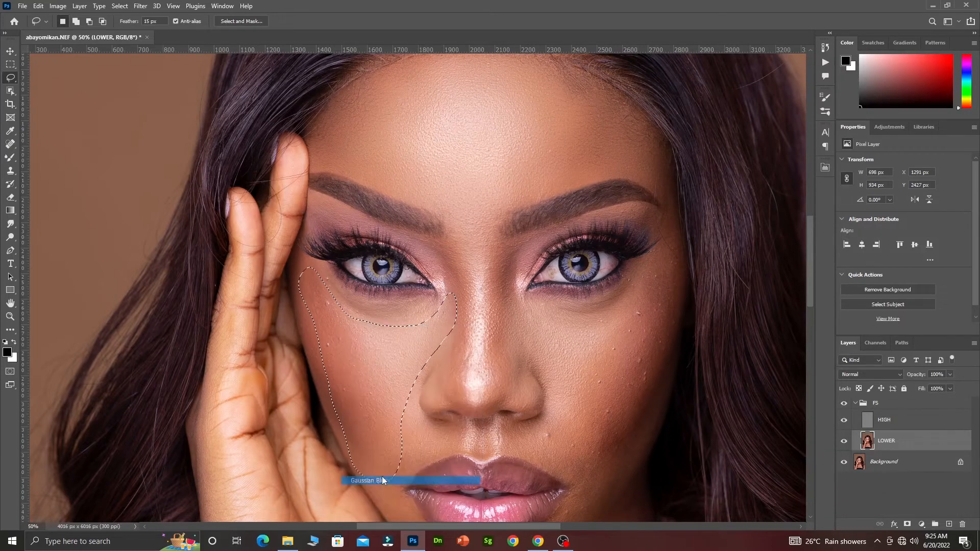
left_click_drag(309, 336, 307, 336)
key("ctrl+d")
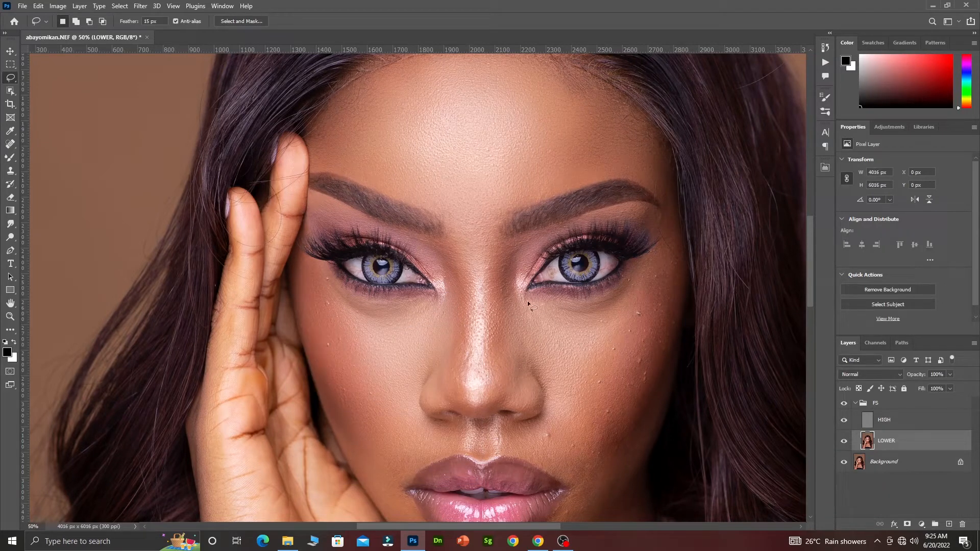
- Lasso the cheek on the side away from the hand, reapply Gaussian Blur on the LOWER layer, and deselect
mouse_move(523, 296)
left_mouse_down()
mouse_move(565, 311)
mouse_move(627, 302)
mouse_move(656, 258)
mouse_move(669, 327)
mouse_move(633, 454)
mouse_move(599, 508)
mouse_move(551, 466)
left_mouse_up()
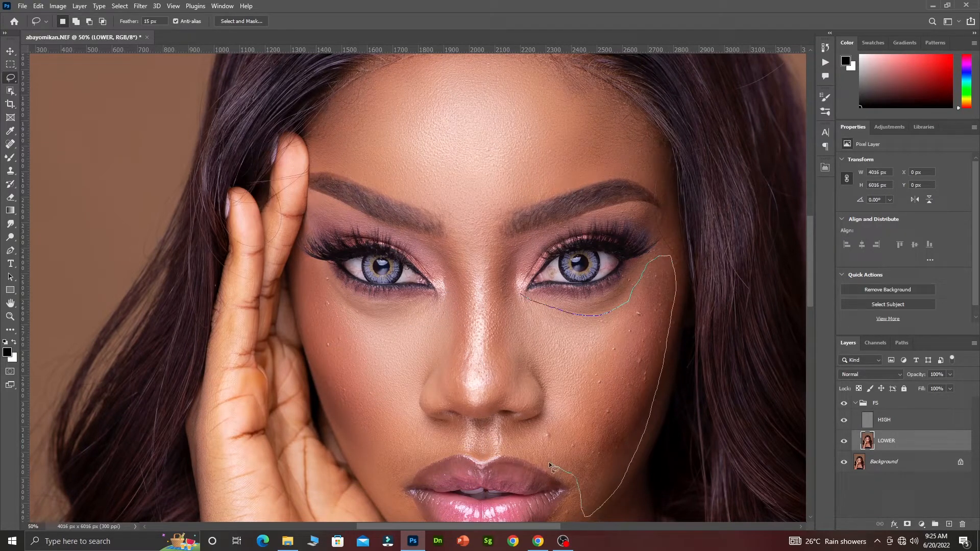
left_click_drag(552, 411, 538, 306)
right_click(563, 161)
left_click(609, 317)
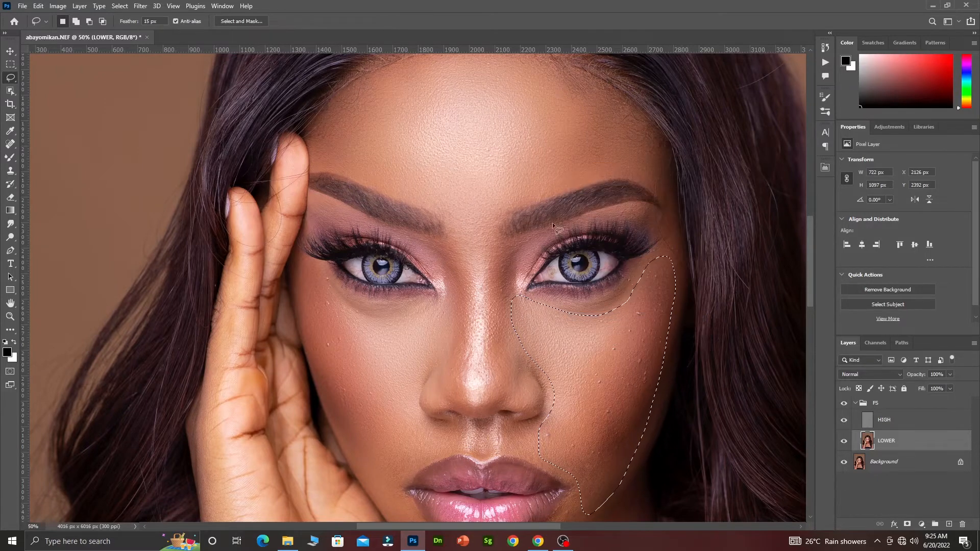
key("ctrl+d")
- Lasso the chin below the lips, reapply Gaussian Blur to it on the LOWER layer, and deselect
scroll(501, 314, "down", 3)
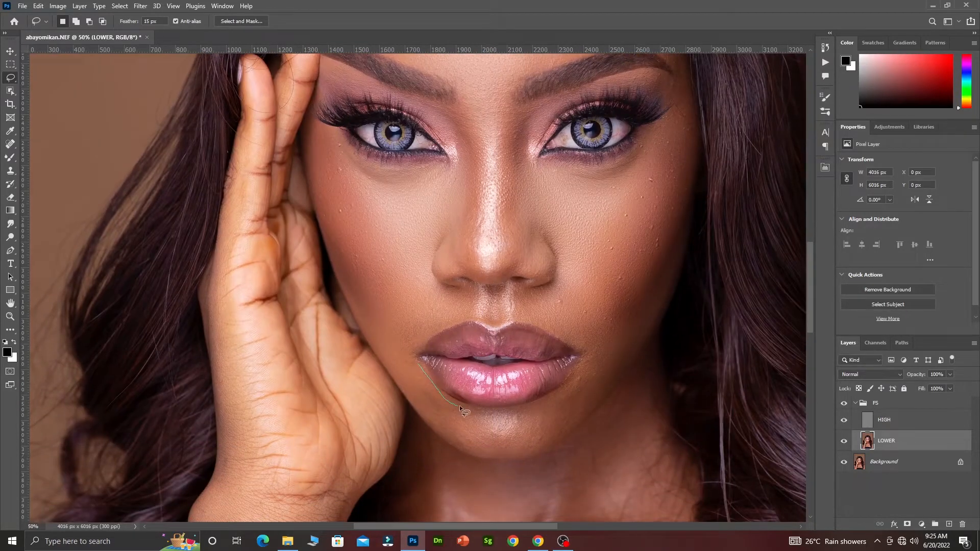
mouse_move(459, 405)
left_mouse_down()
mouse_move(551, 400)
mouse_move(591, 365)
mouse_move(607, 384)
left_mouse_up()
left_click_drag(419, 408, 415, 365)
right_click(468, 410)
left_click(512, 385)
key("ctrl+d")
- Compare the whole retouched face with the original by hiding and showing the FS group
left_click(471, 301, "alt")
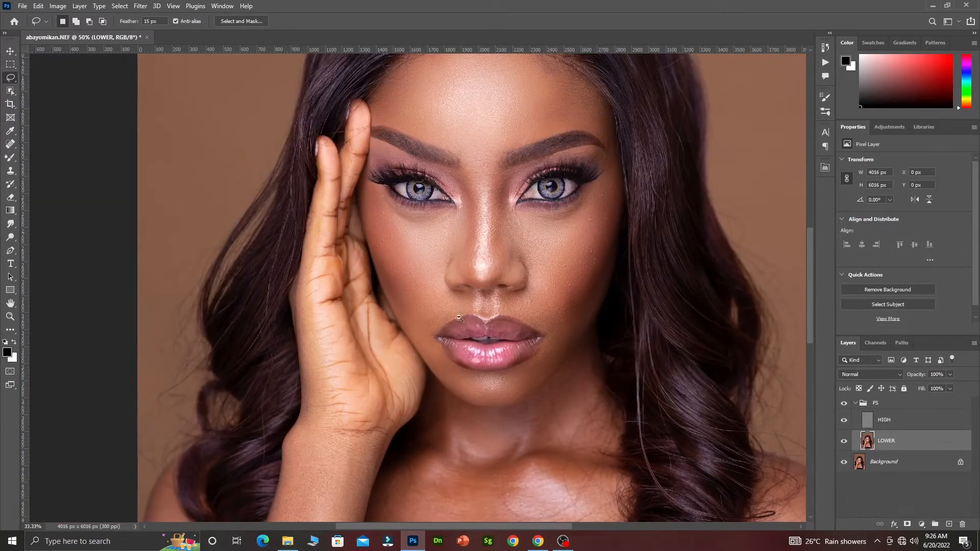
left_click(502, 258, "alt")
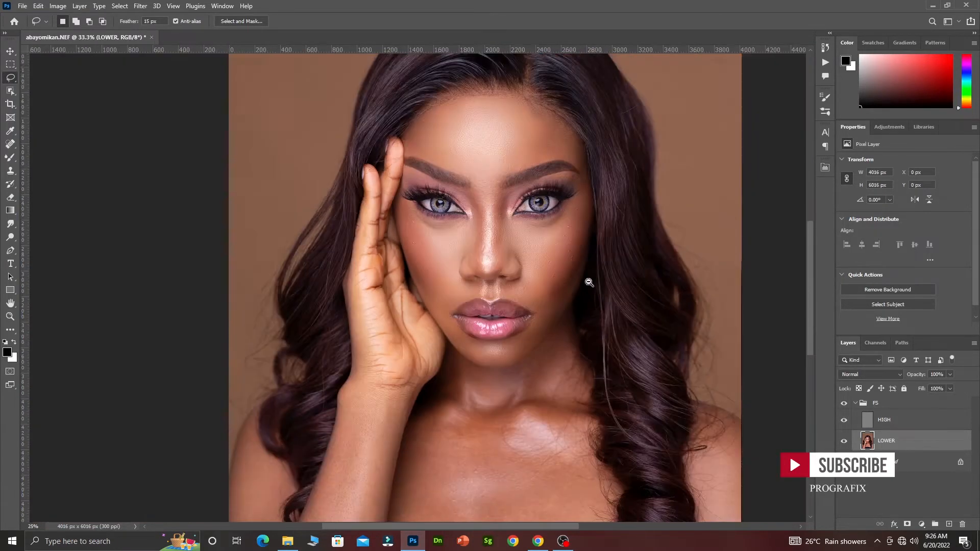
left_click(844, 403)
left_click(844, 403)
- Lasso a long strip from the raised hand down the forearm, apply Gaussian Blur on the LOWER layer, and deselect
mouse_move(465, 292)
left_mouse_down()
mouse_move(505, 247)
mouse_move(496, 247)
mouse_move(518, 334)
mouse_move(531, 250)
left_mouse_up()
scroll(452, 148, "down", 5)
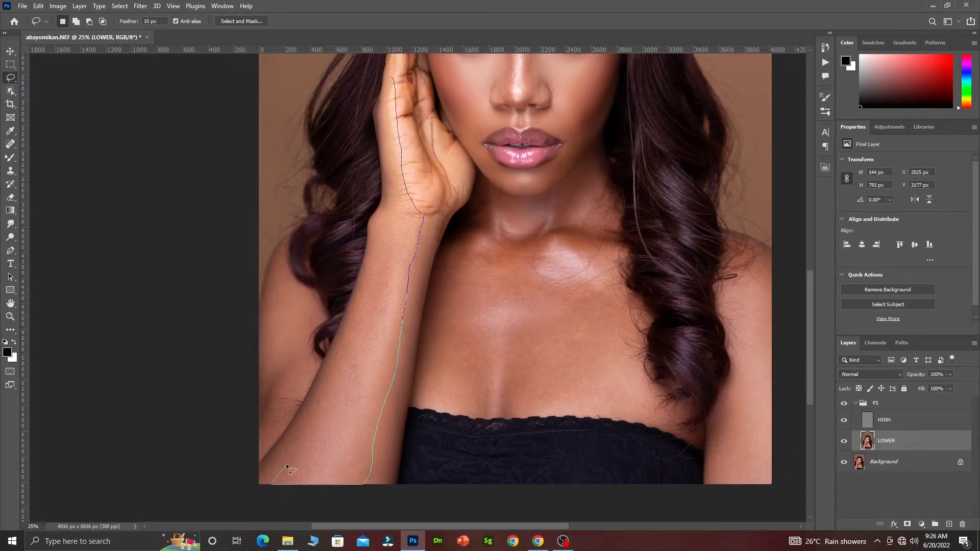
mouse_move(286, 467)
left_mouse_down()
mouse_move(333, 394)
mouse_move(372, 290)
mouse_move(390, 217)
mouse_move(389, 159)
left_mouse_up()
left_click_drag(392, 78, 394, 81)
right_click(400, 220)
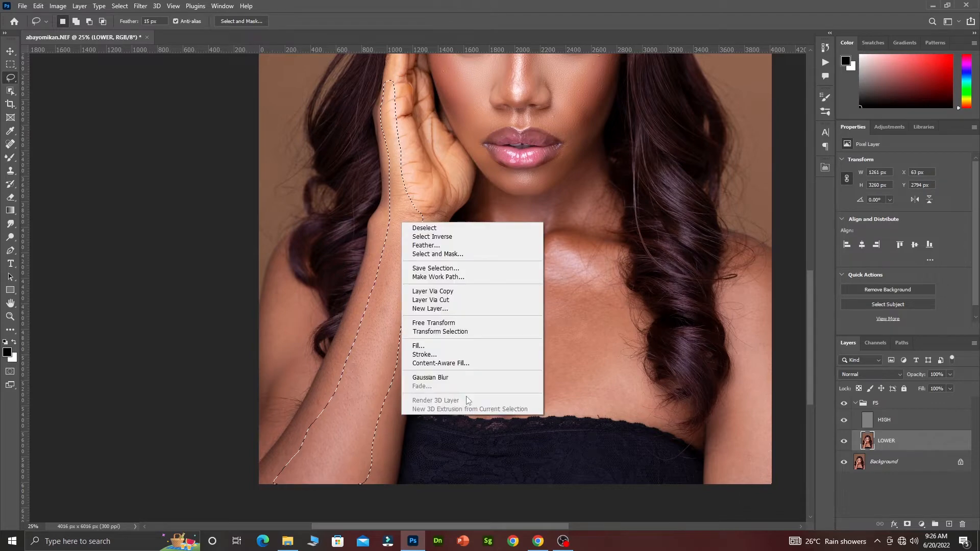
left_click(468, 377)
key("ctrl+d")
- Lasso the forearm's outer edge beside the hair, reapply Gaussian Blur on the LOWER layer, and deselect
mouse_move(377, 245)
left_mouse_down()
mouse_move(376, 266)
mouse_move(263, 477)
left_mouse_up()
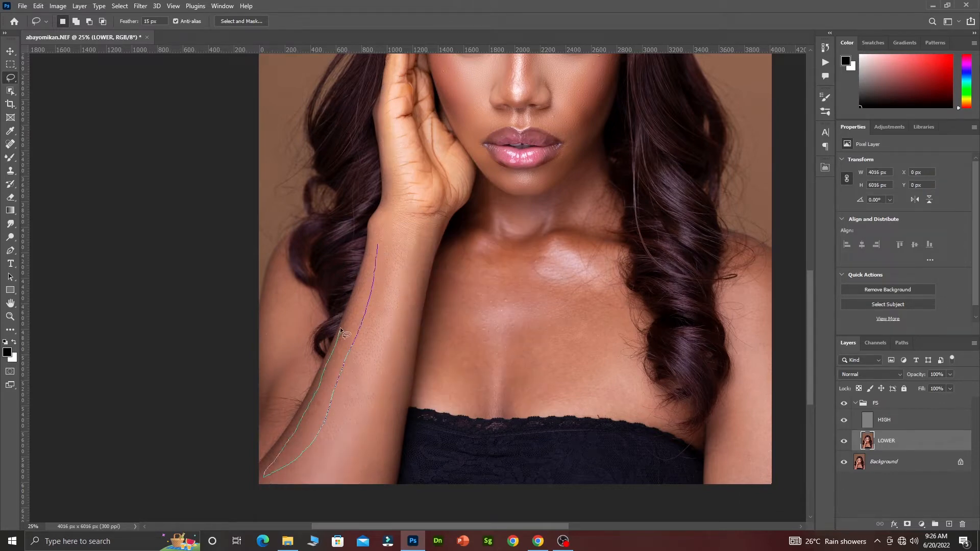
left_click_drag(340, 331, 360, 290)
right_click(360, 290)
left_click(429, 453)
key("ctrl+d")
- Lasso the forearm's inner edge along the chest, reapply Gaussian Blur on the LOWER layer, and deselect
left_click_drag(430, 232, 404, 378)
left_click_drag(374, 466, 399, 403)
mouse_move(419, 240)
left_mouse_down()
mouse_move(370, 474)
mouse_move(409, 386)
mouse_move(411, 341)
left_mouse_up()
right_click(411, 341)
left_click(479, 303)
key("ctrl+d")
- Lasso the upper arm behind the raised forearm and its lower patch in turn, applying Gaussian Blur on LOWER and deselecting each time
mouse_move(277, 267)
left_mouse_down()
mouse_move(273, 433)
mouse_move(271, 265)
left_mouse_up()
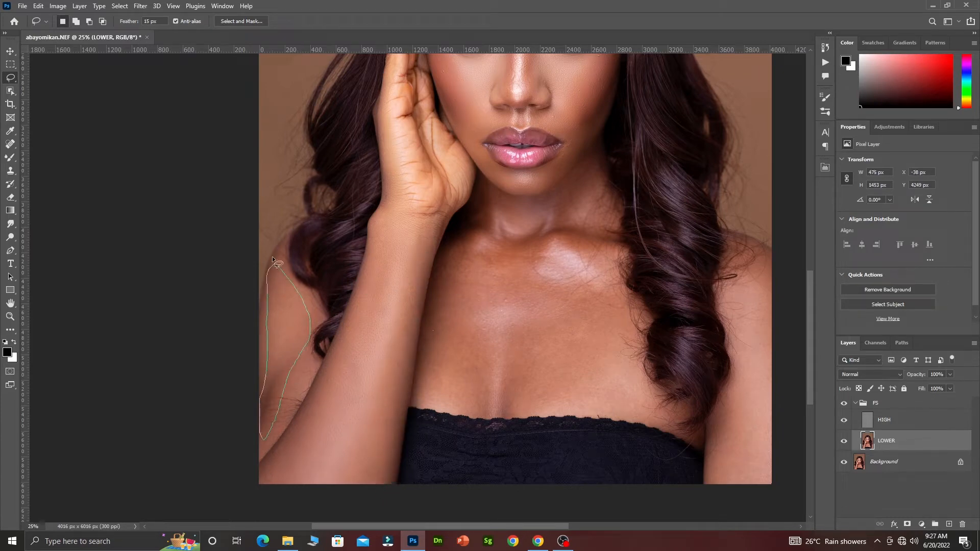
right_click(285, 301)
left_click(314, 455)
key("ctrl+d")
left_click_drag(304, 372, 289, 389)
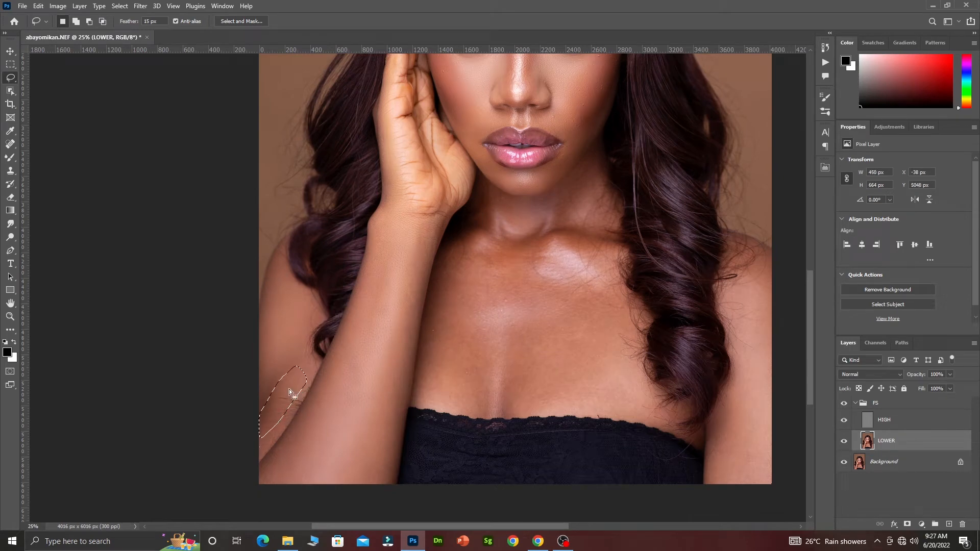
right_click(289, 390)
left_click(327, 352)
key("ctrl+d")
- Blur two lassoed chest patches beside the raised forearm on LOWER, one below the collarbone and one above the neckline, deselecting after each
mouse_move(502, 312)
left_mouse_down()
mouse_move(462, 346)
mouse_move(454, 246)
left_mouse_up()
right_click(470, 285)
left_click(499, 439)
key("ctrl+d")
mouse_move(430, 339)
left_mouse_down()
mouse_move(487, 388)
mouse_move(476, 416)
left_mouse_up()
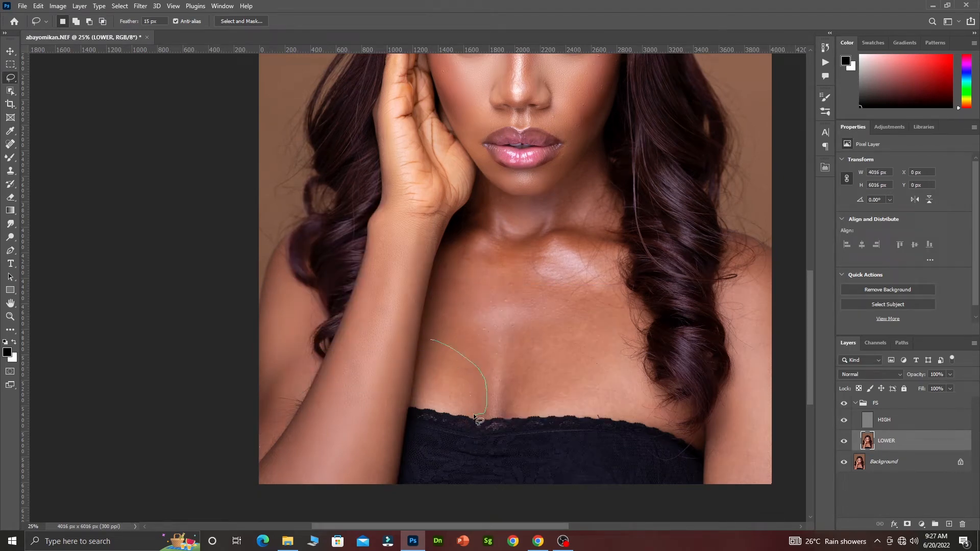
left_click_drag(415, 378, 428, 343)
right_click(447, 373)
left_click(478, 331)
key("ctrl+d")
- Lasso the large chest area on the side away from the raised arm, apply Gaussian Blur on LOWER, and deselect
left_click_drag(509, 416, 654, 413)
mouse_move(607, 277)
left_mouse_down()
mouse_move(539, 270)
mouse_move(501, 378)
mouse_move(509, 413)
left_mouse_up()
right_click(512, 409)
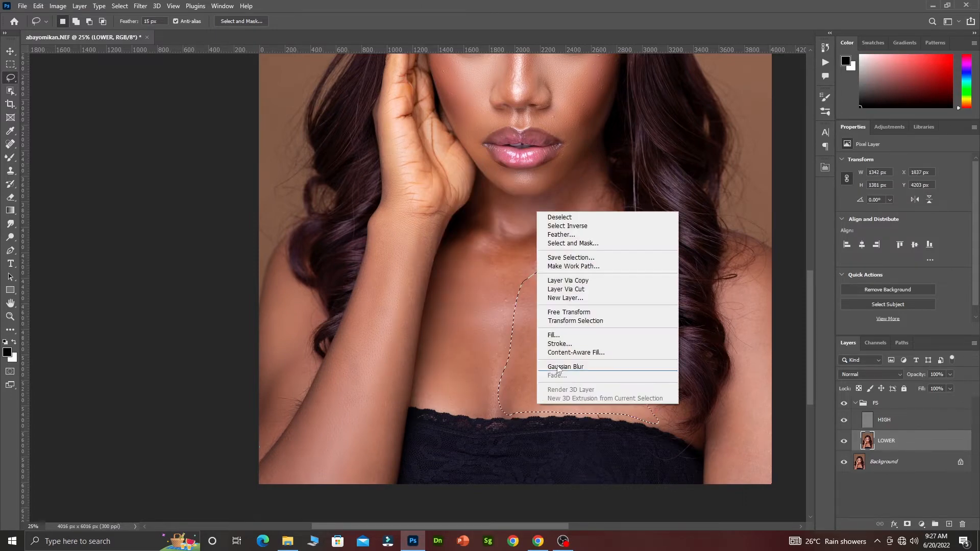
left_click(536, 366)
key("ctrl+d")
- Lasso the side of the neck and the throat below the chin in turn, applying Gaussian Blur on LOWER and deselecting each time
mouse_move(596, 163)
left_mouse_down()
mouse_move(599, 233)
mouse_move(559, 181)
left_mouse_up()
right_click(596, 204)
left_click(634, 362)
key("ctrl+d")
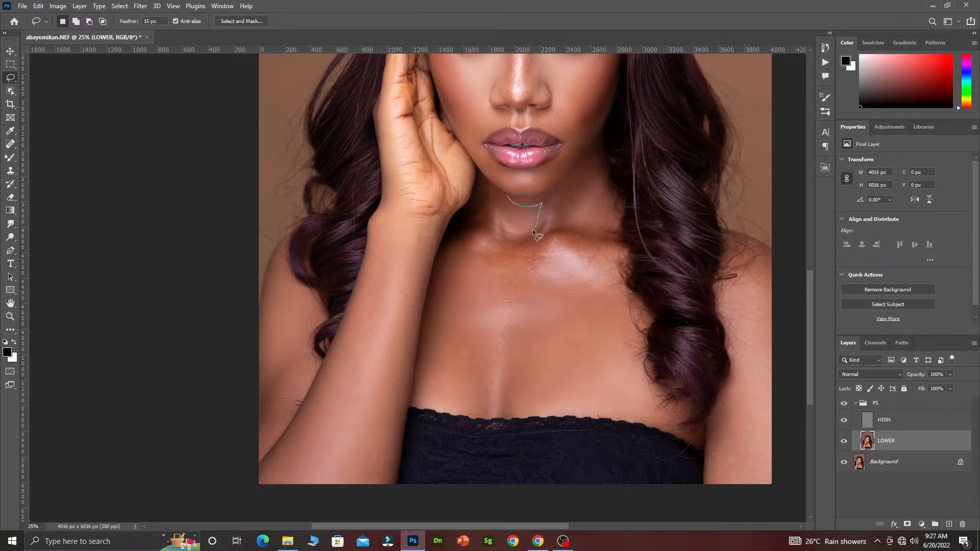
left_click_drag(532, 232, 507, 227)
right_click(524, 219)
left_click(561, 384)
key("ctrl+d")
- Lasso the skin at the base of the throat, apply Gaussian Blur on the LOWER layer, and deselect
left_click_drag(486, 257, 491, 238)
right_click(508, 249)
left_click(544, 405)
key("ctrl+d")
- Lasso the shoulder and upper arm on the side away from the raised hand, apply Gaussian Blur on LOWER, and deselect
mouse_move(733, 290)
left_mouse_down()
mouse_move(756, 477)
mouse_move(715, 490)
mouse_move(737, 303)
left_mouse_up()
right_click(750, 322)
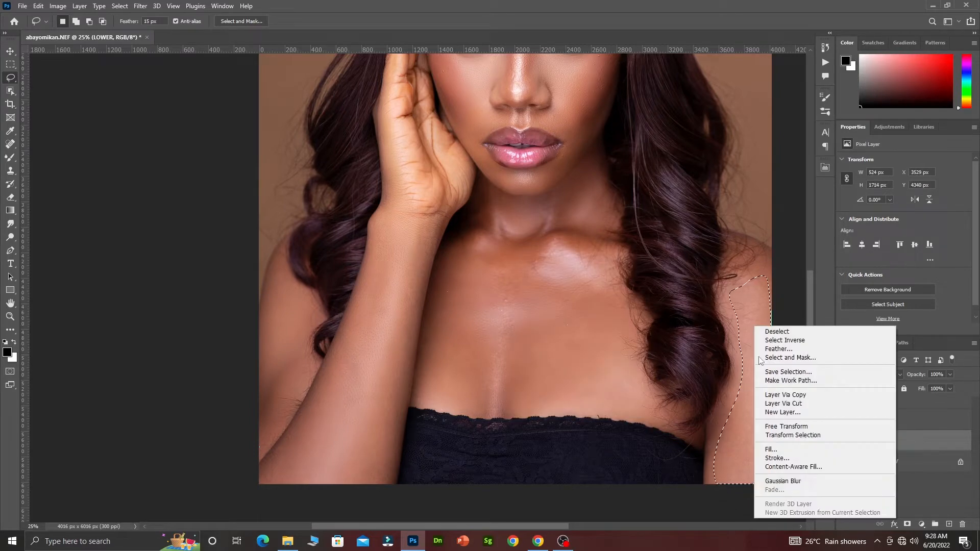
left_click(785, 481)
key("ctrl+d")
- Remove the small bumps and texture blemishes on the face with the healing brush on the HIGH layer
scroll(519, 201, "down", 2)
left_click_drag(518, 202, 544, 377)
scroll(544, 378, "up", 2)
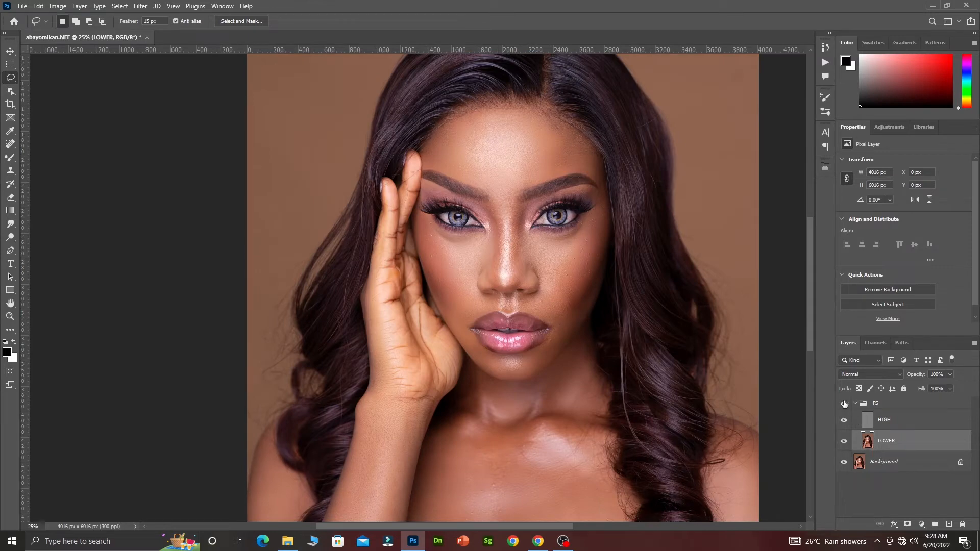
left_click(890, 420)
scroll(437, 227, "up", 2)
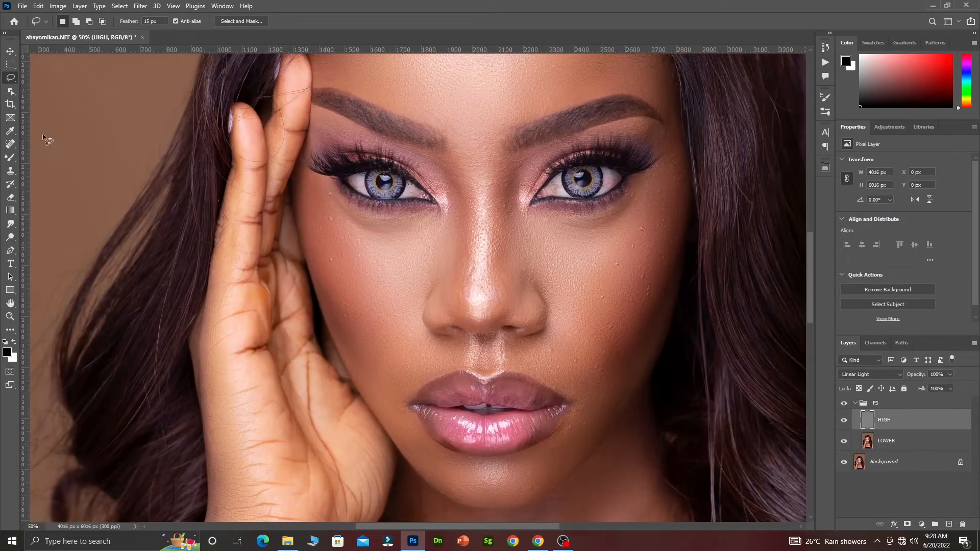
key("j")
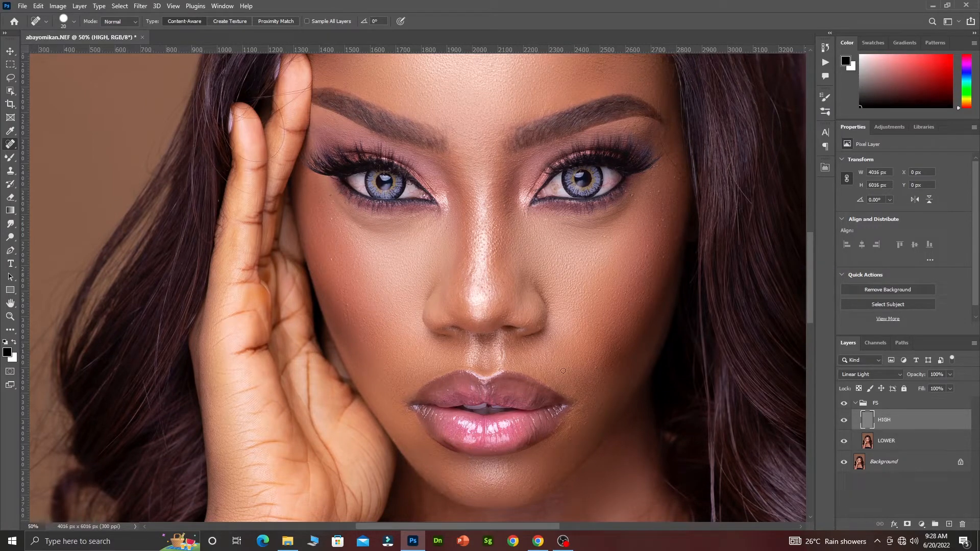
- Add a Black & White adjustment layer with Reds at -101 and place it above the FS group
left_click(900, 404)
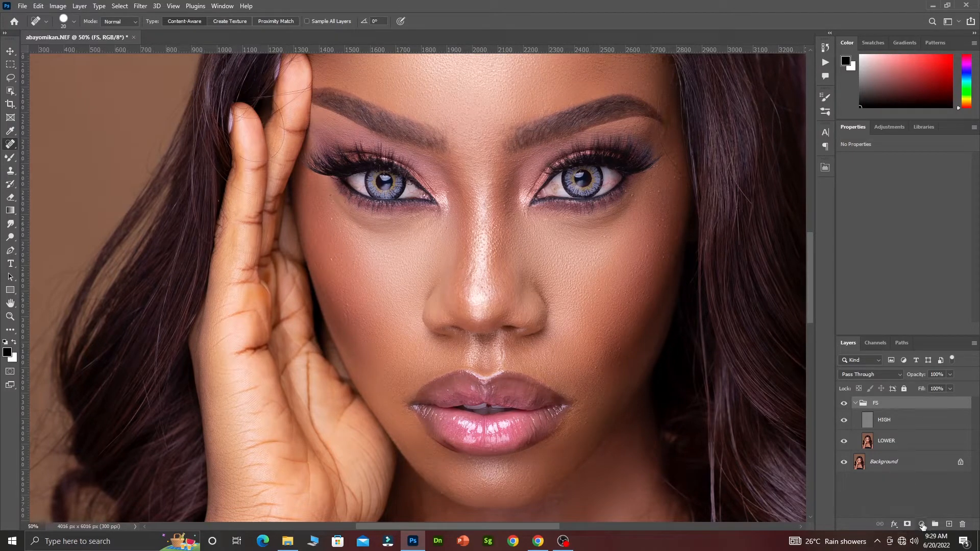
left_click(921, 526)
left_click(914, 427)
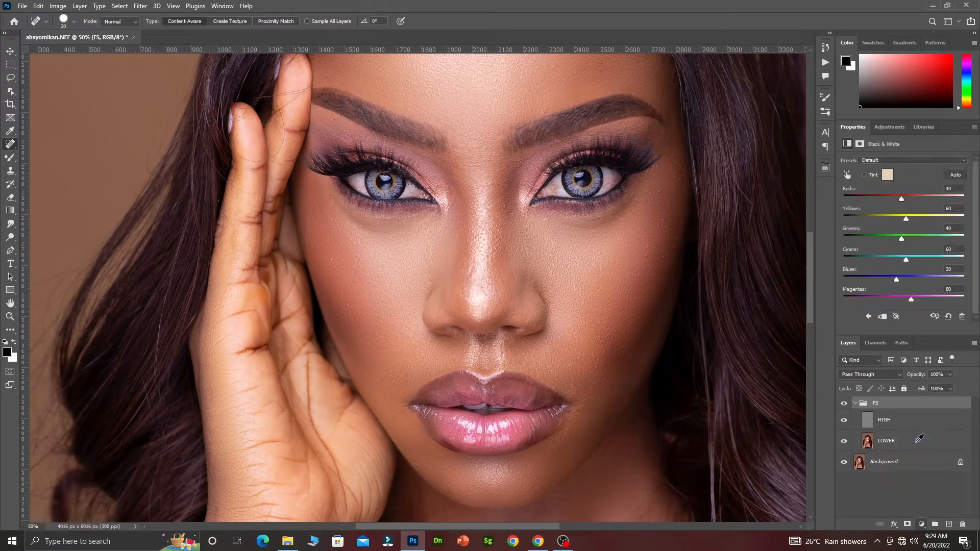
left_click(867, 199)
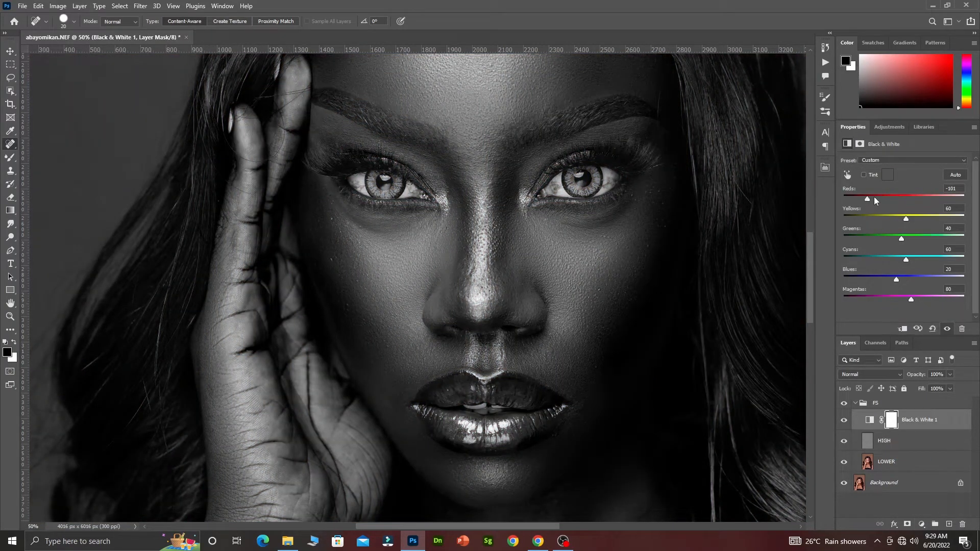
left_click_drag(882, 431, 889, 398)
- Select the LOWER layer and activate the Mixer Brush Tool
left_click(869, 465)
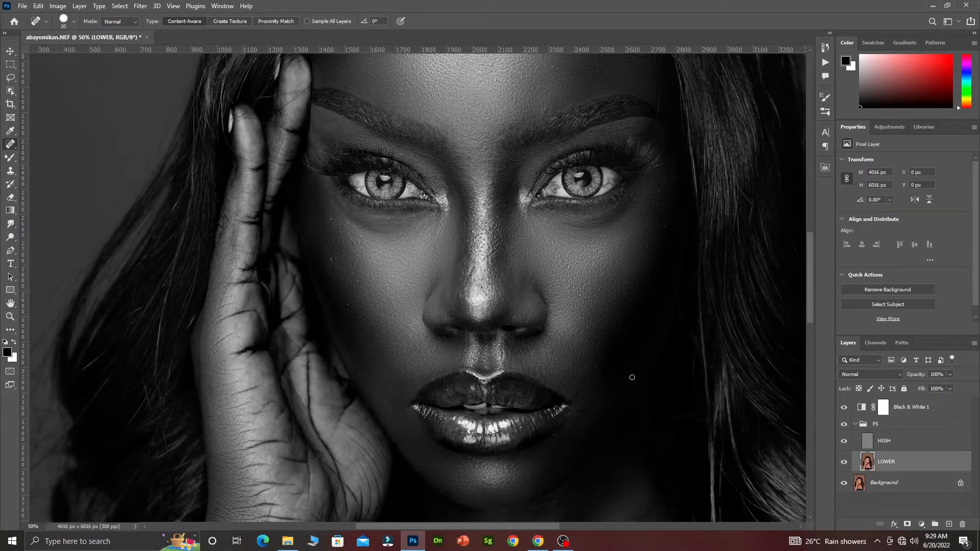
right_click(10, 158)
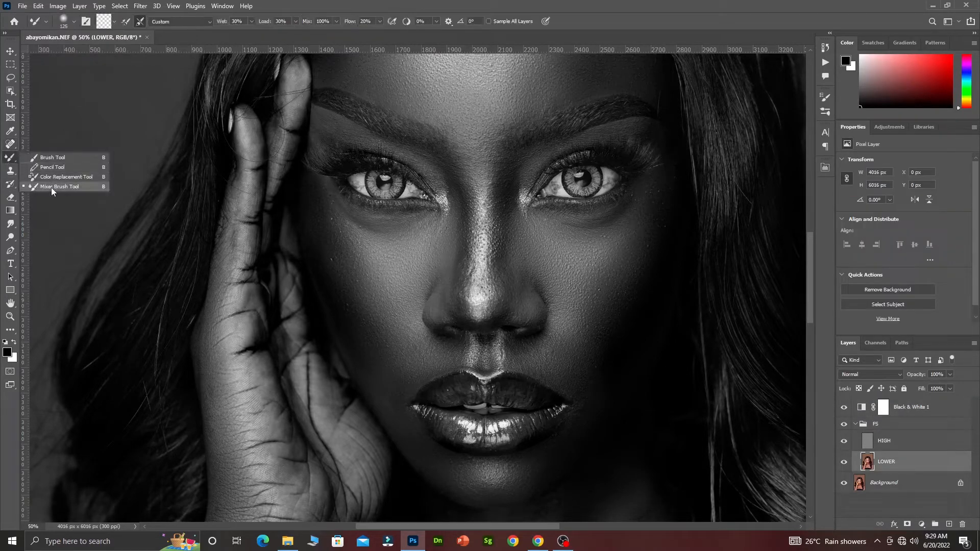
left_click(51, 187)
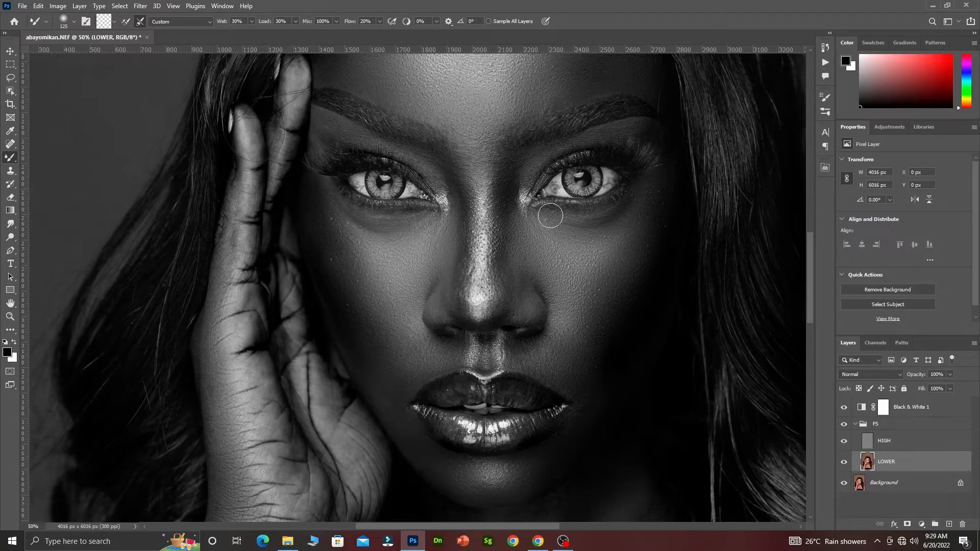
left_click_drag(540, 202, 579, 182)
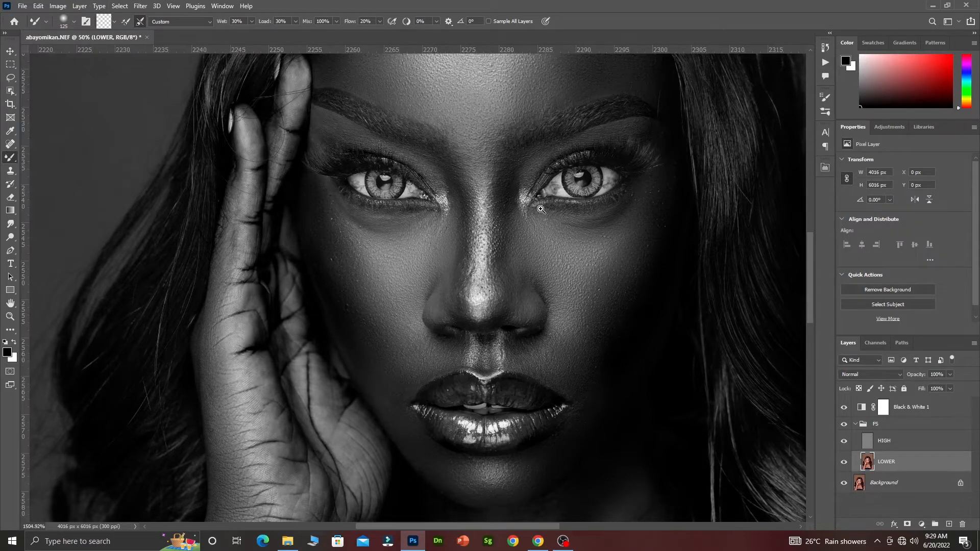
left_click(534, 202, "alt")
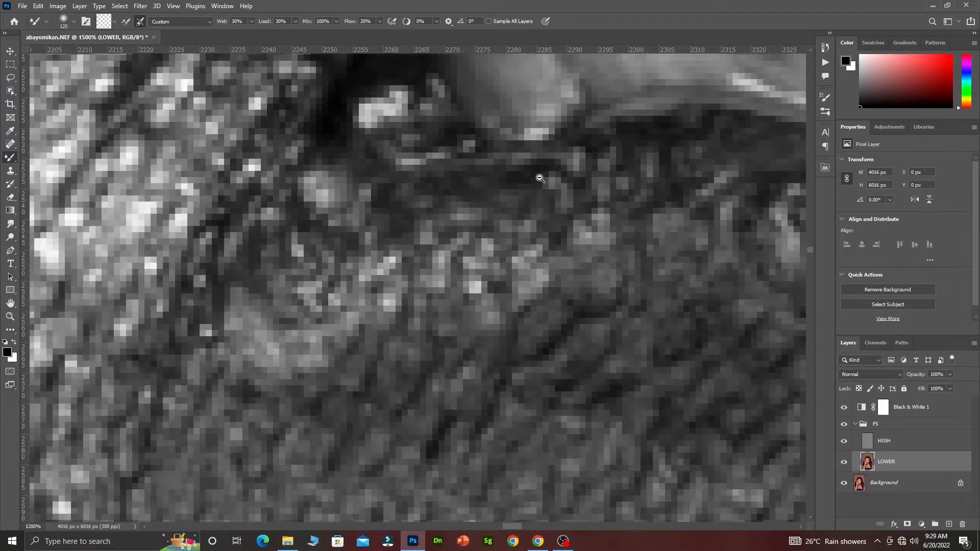
left_click(534, 220, "alt")
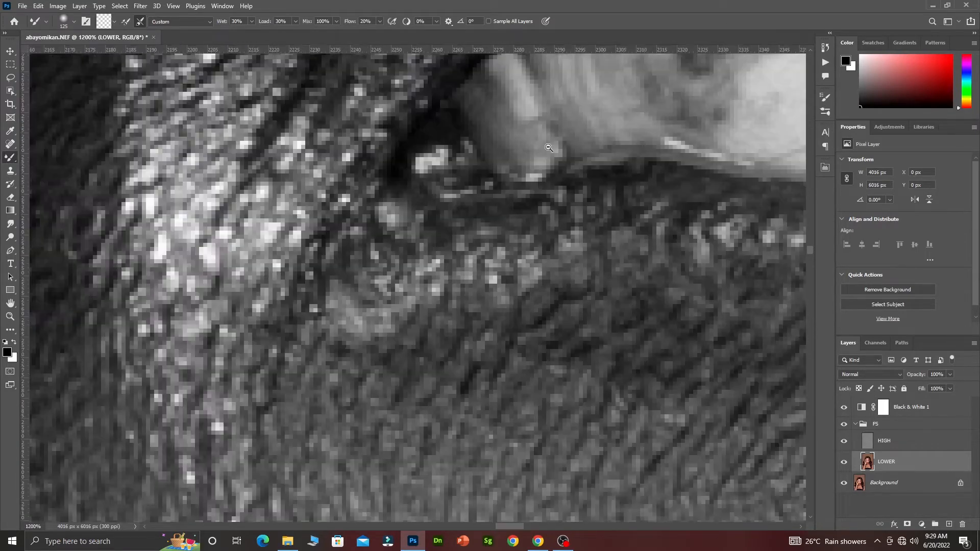
left_click(564, 113, "alt")
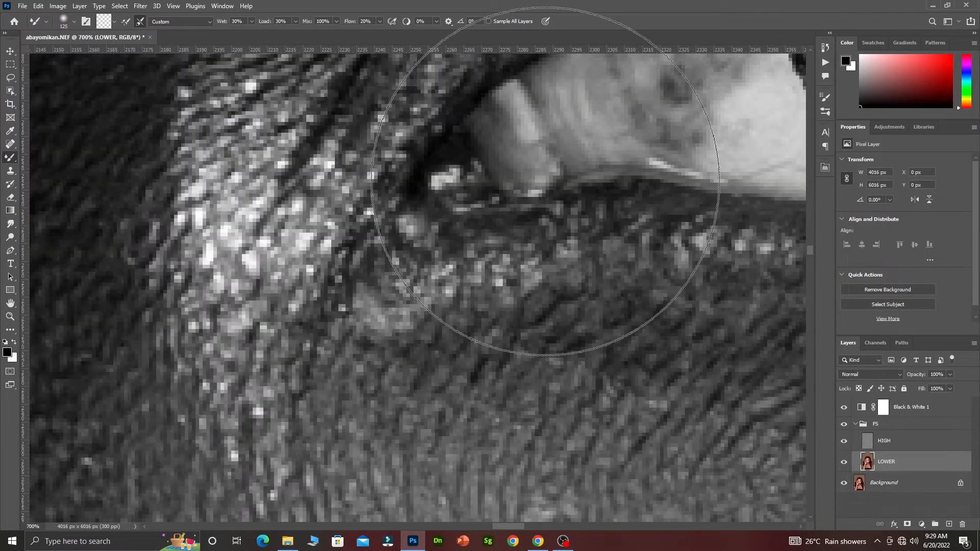
left_click(544, 188, "alt")
left_click(544, 188, "alt")
left_click(544, 189, "alt")
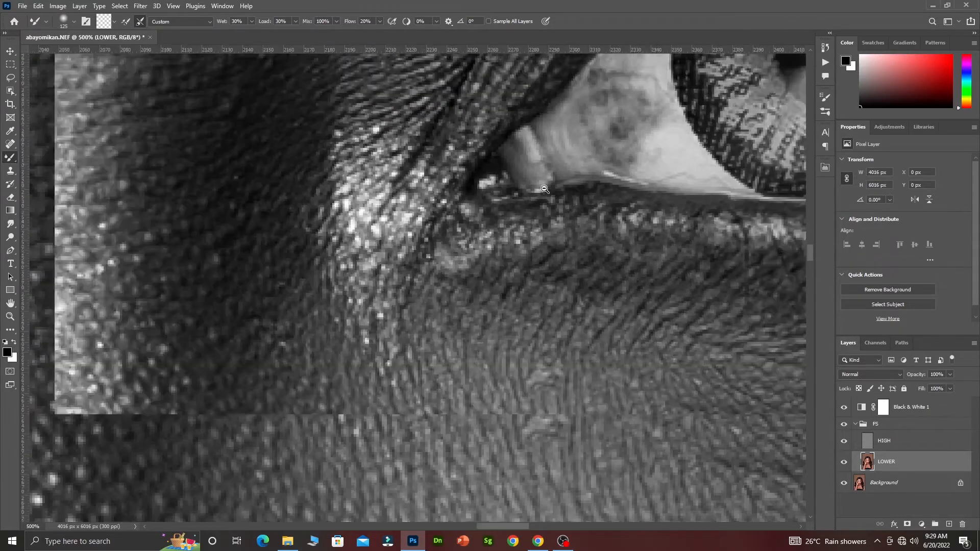
left_click(544, 189, "alt")
left_click(545, 189, "alt")
left_click(545, 190, "alt")
left_click(545, 190, "alt")
left_click(545, 189, "alt")
left_click(545, 190, "alt")
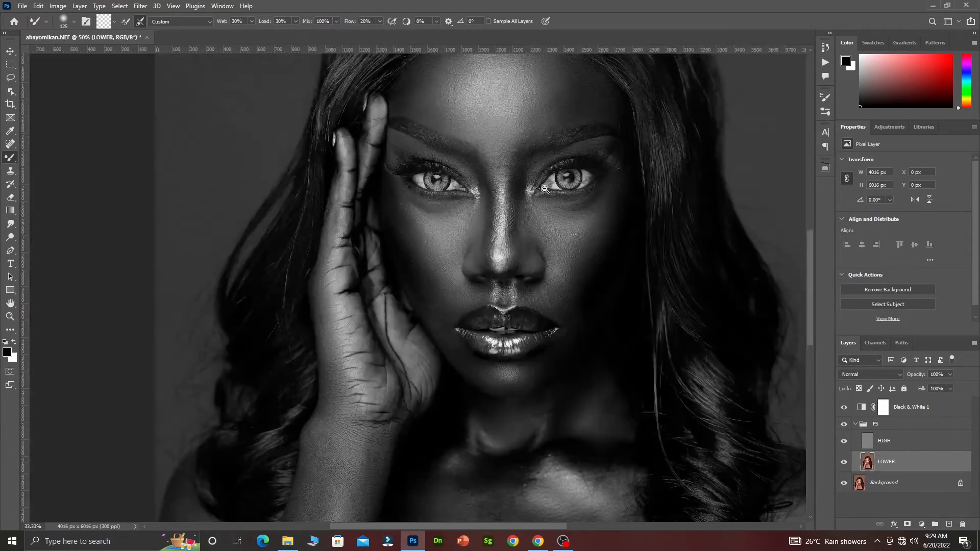
- Blend the forehead's light and dark transitions on the LOWER layer with an enlarged Mixer Brush
left_click_drag(499, 127, 512, 153)
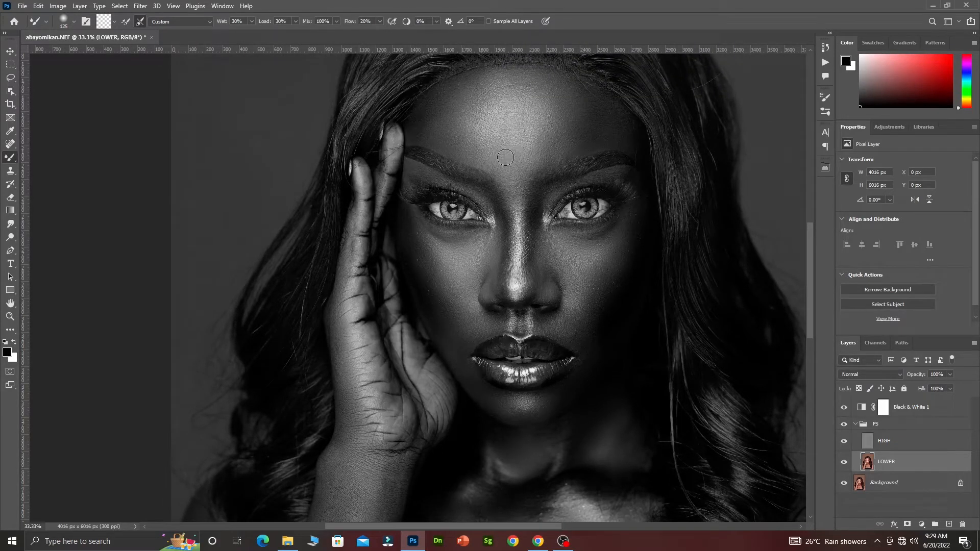
key("bracketright")
key("bracketright")
key("bracketright")
key("bracketright")
key("bracketright")
mouse_move(619, 137)
left_mouse_down()
mouse_move(574, 130)
mouse_move(618, 117)
mouse_move(540, 96)
mouse_move(538, 143)
mouse_move(528, 103)
mouse_move(515, 150)
mouse_move(499, 123)
mouse_move(535, 165)
left_mouse_up()
- Blend the under-eye areas and both cheeks on the LOWER layer, adjusting the Mixer Brush size between about 150 and 175 px
key("[")
key("bracketleft")
key("bracketleft")
key("bracketleft")
key("bracketleft")
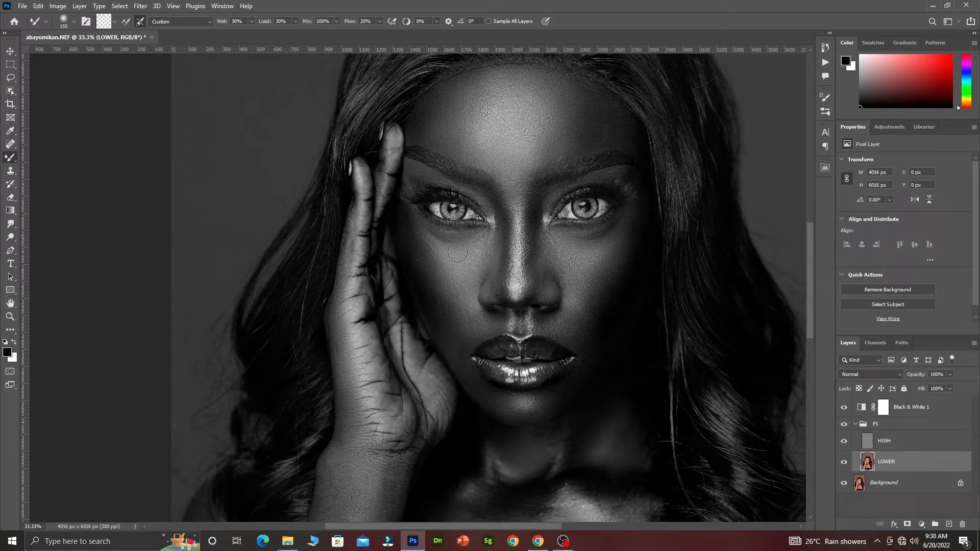
key("bracketright")
key("bracketleft")
key("bracketright")
key("bracketright")
key("bracketright")
key("bracketright")
mouse_move(435, 291)
left_mouse_down()
mouse_move(455, 339)
mouse_move(422, 263)
mouse_move(430, 288)
left_mouse_up()
mouse_move(602, 273)
left_mouse_down()
mouse_move(636, 270)
mouse_move(600, 339)
mouse_move(637, 243)
mouse_move(612, 251)
mouse_move(577, 318)
mouse_move(576, 271)
mouse_move(543, 243)
mouse_move(569, 271)
mouse_move(601, 248)
mouse_move(541, 251)
left_mouse_up()
key("bracketleft")
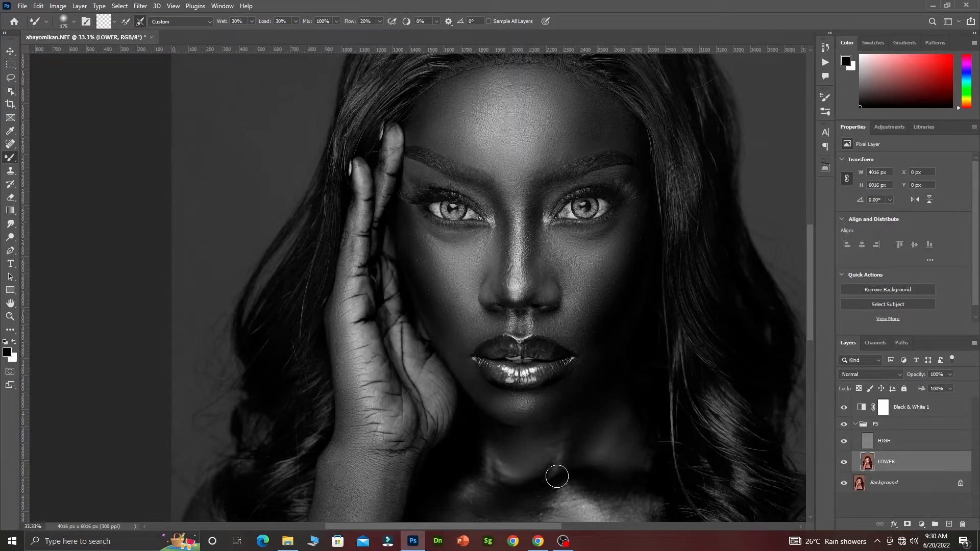
- Blend the tones of the hand, wrist and forearm on the LOWER layer, enlarging the Mixer Brush for the forearm
scroll(555, 473, "down", 3)
scroll(539, 442, "down", 6)
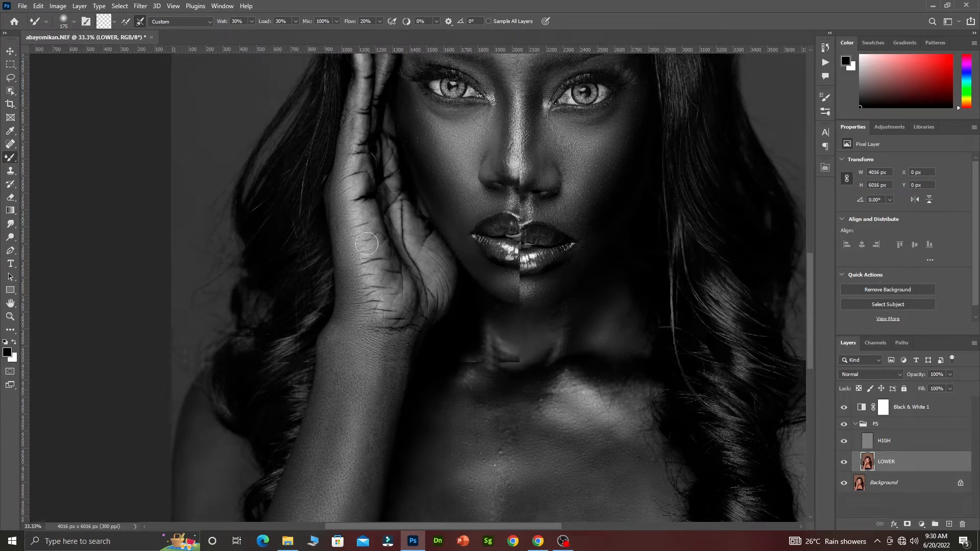
scroll(363, 128, "down", 1)
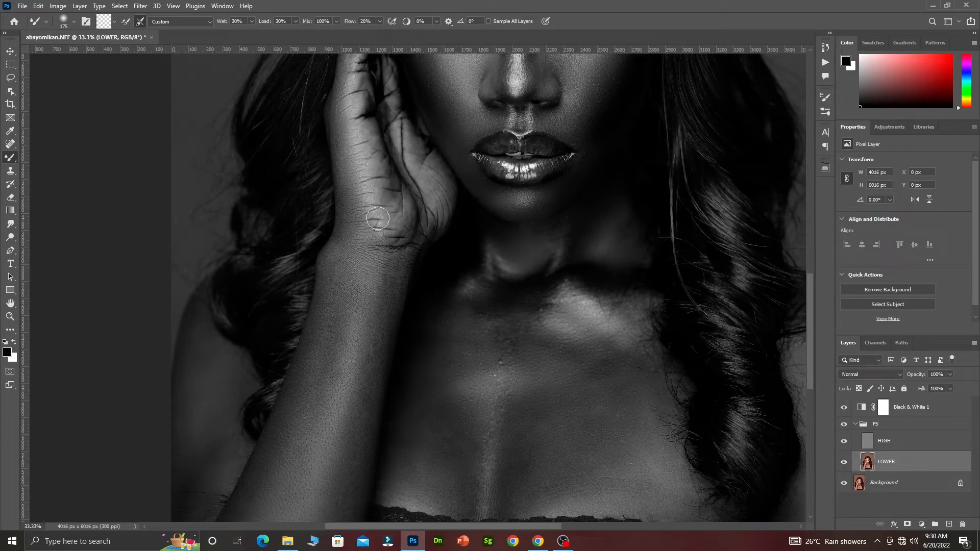
left_click_drag(353, 228, 366, 269)
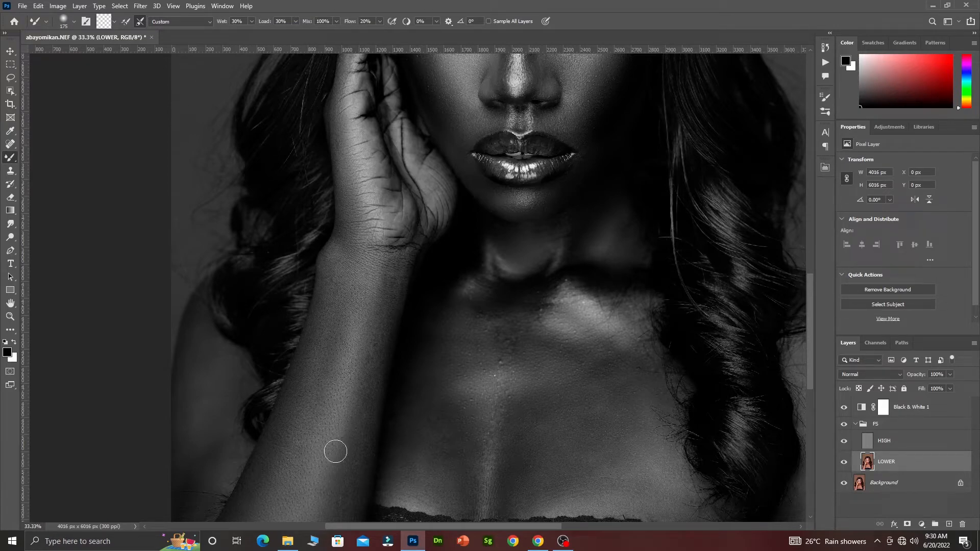
key("bracketright")
key("bracketright")
key("bracketleft")
key("bracketleft")
key("bracketright")
key("bracketright")
left_click_drag(312, 492, 327, 408)
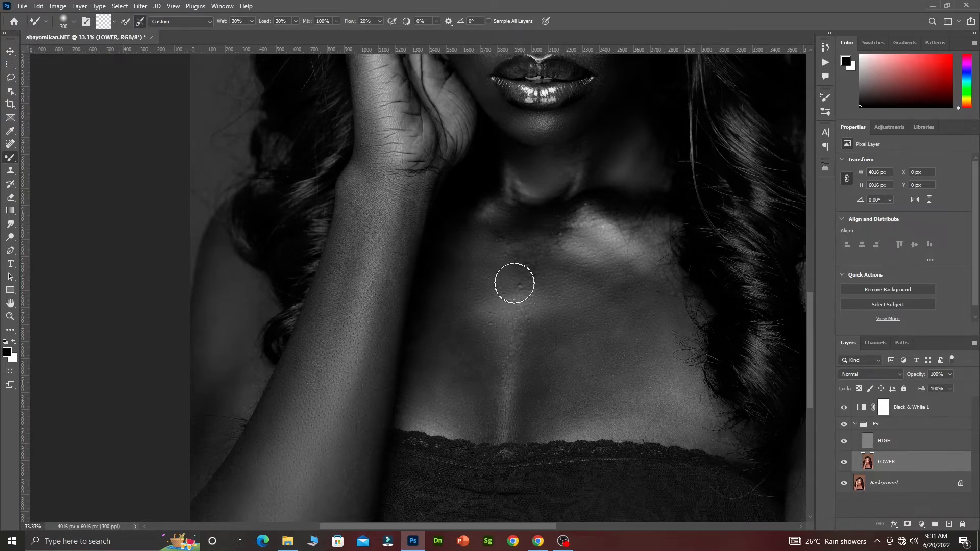
- Blend the uneven tones across the chest on the LOWER layer with a Mixer Brush of about 300 px
key("bracketleft")
key("bracketleft")
key("bracketright")
key("bracketright")
key("bracketright")
key("bracketright")
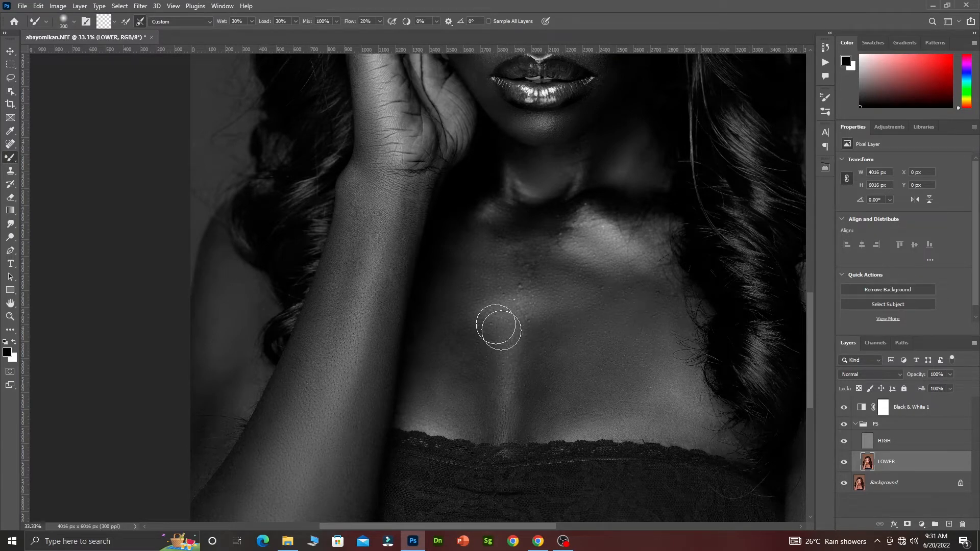
key("bracketleft")
key("bracketleft")
key("bracketright")
key("bracketright")
key("bracketright")
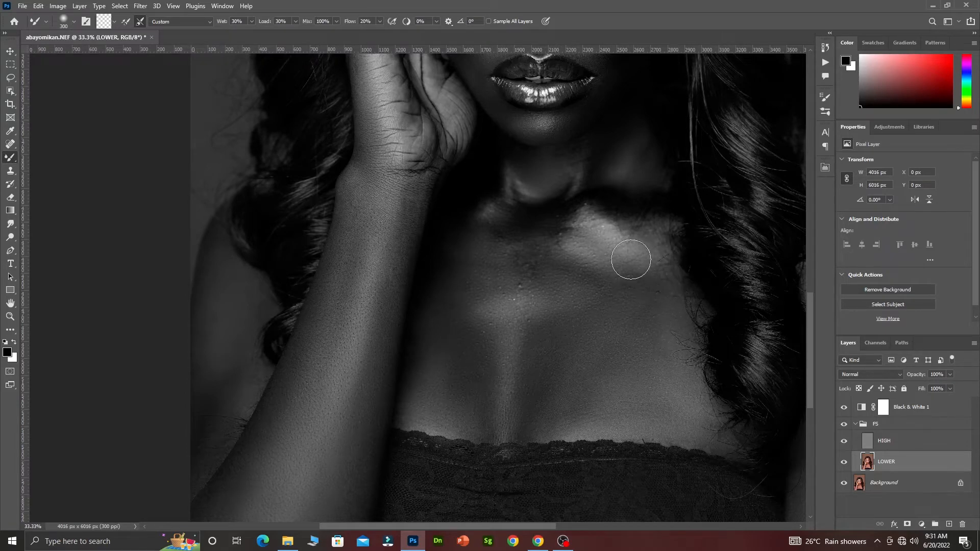
- Hide the HIGH layer and blend the collarbone highlights on LOWER with the Mixer Brush reduced to 150 px
key("bracketleft")
key("bracketleft")
key("bracketleft")
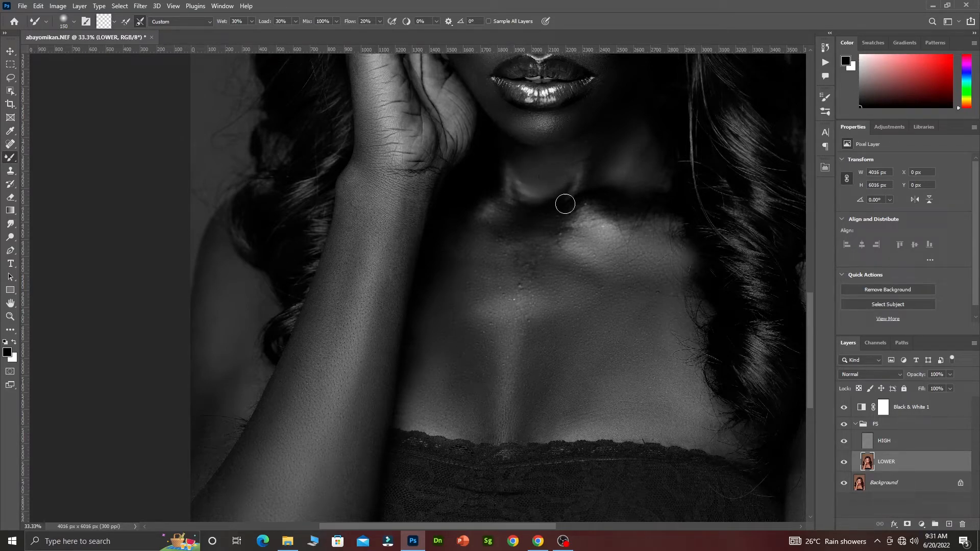
left_click(843, 442)
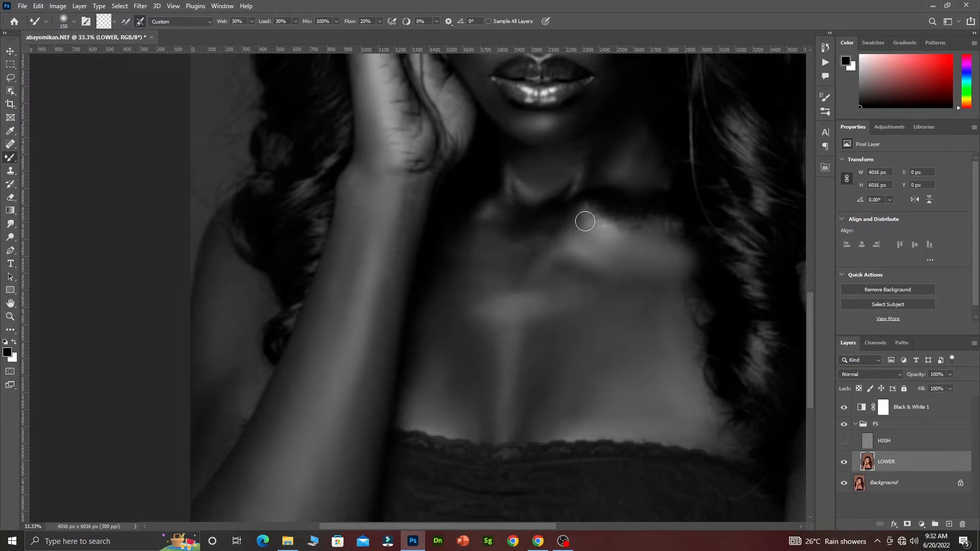
- Blend the remaining collarbone, chest and arm tones on the LOWER layer, enlarging the Mixer Brush in stages up to 400 px
mouse_move(591, 209)
left_mouse_down()
mouse_move(610, 225)
mouse_move(631, 224)
mouse_move(622, 213)
mouse_move(640, 231)
mouse_move(604, 225)
left_mouse_up()
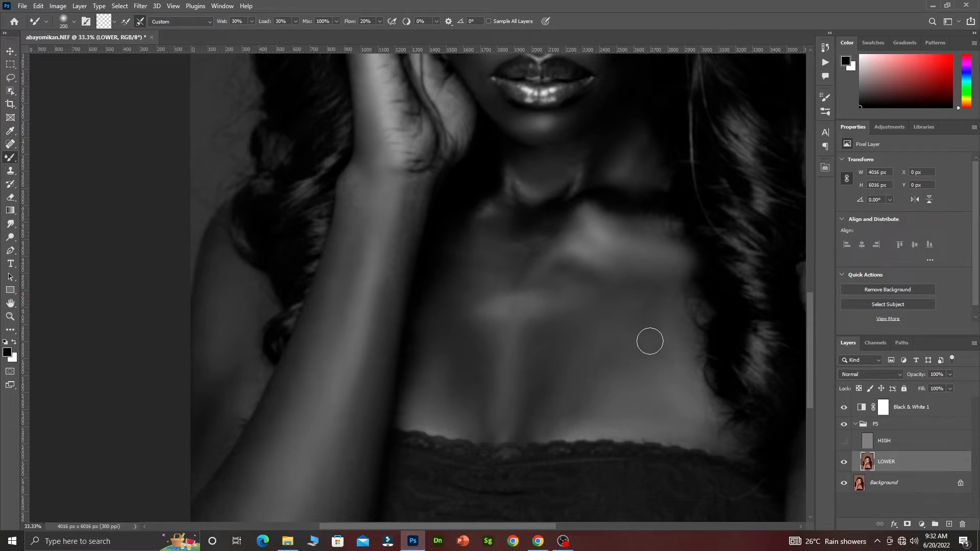
key("bracketright")
key("bracketright")
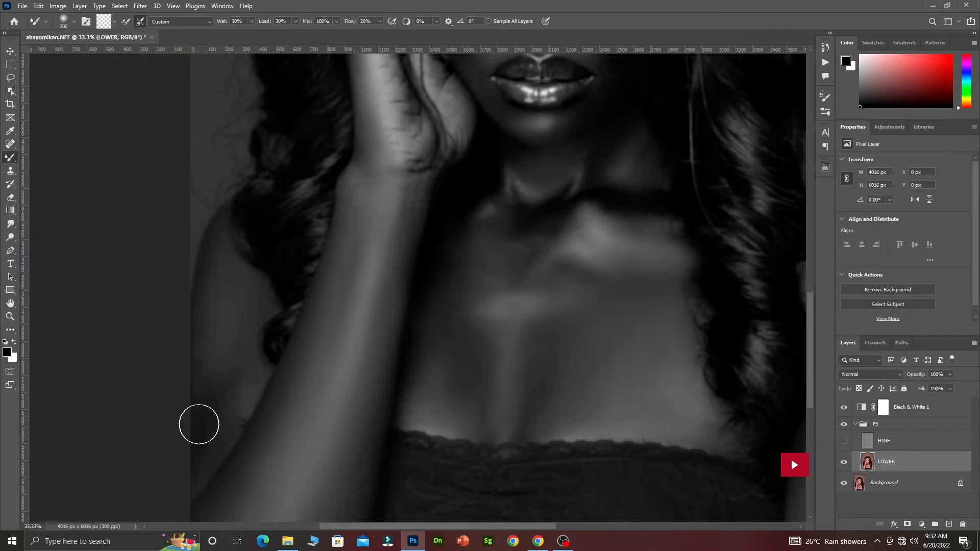
left_click(500, 402, "ctrl+alt")
left_click_drag(606, 398, 510, 374)
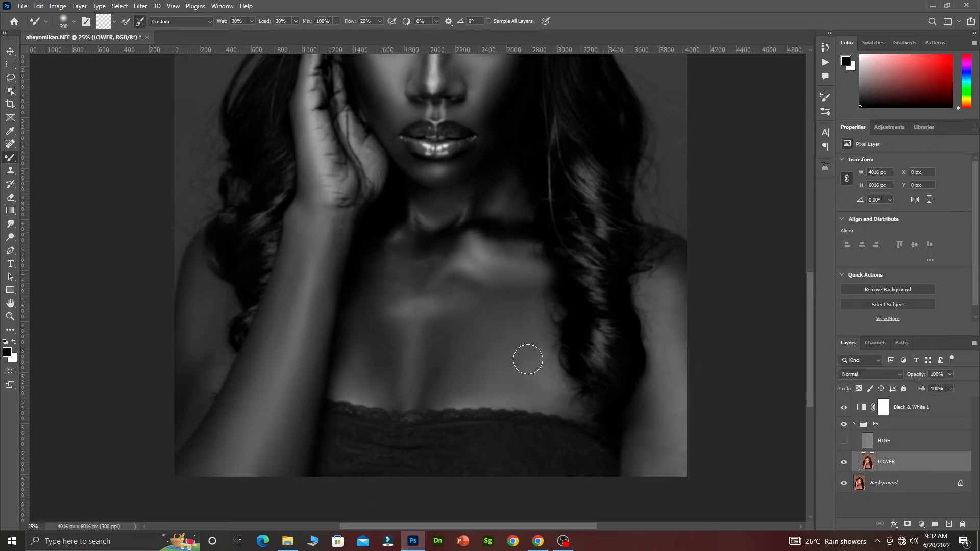
key("bracketright")
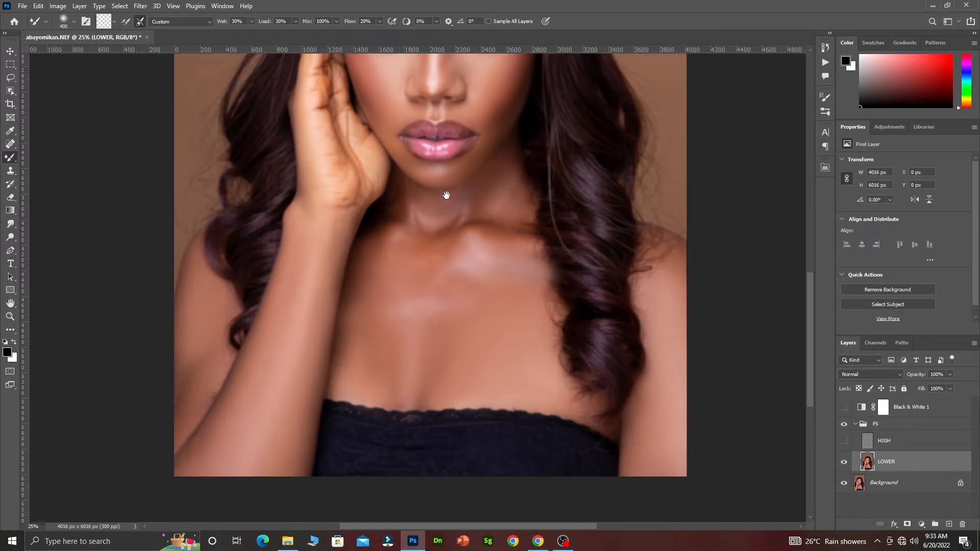
- Show the HIGH layer again and delete the Black & White adjustment layer
mouse_move(446, 197)
left_mouse_down()
mouse_move(501, 321)
mouse_move(483, 305)
left_mouse_up()
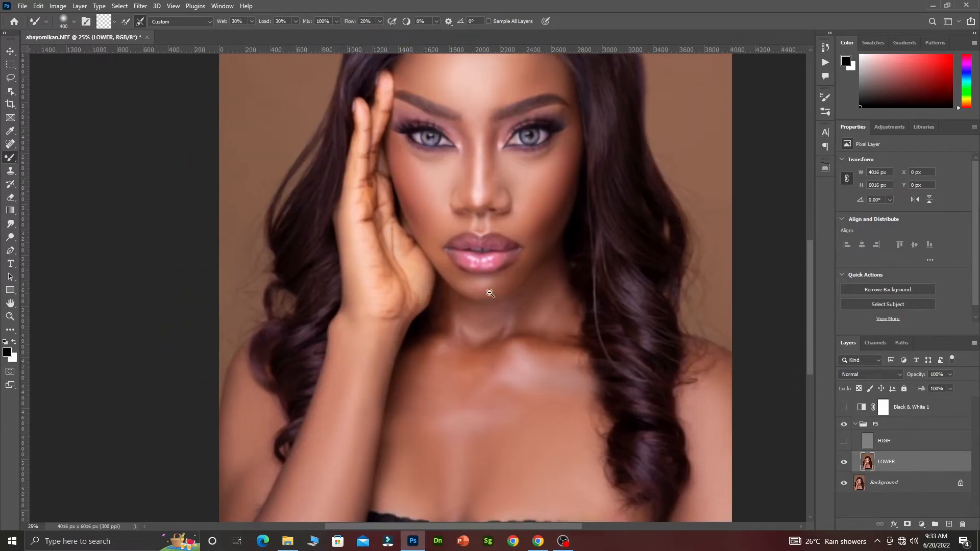
left_click(490, 294, "ctrl+alt")
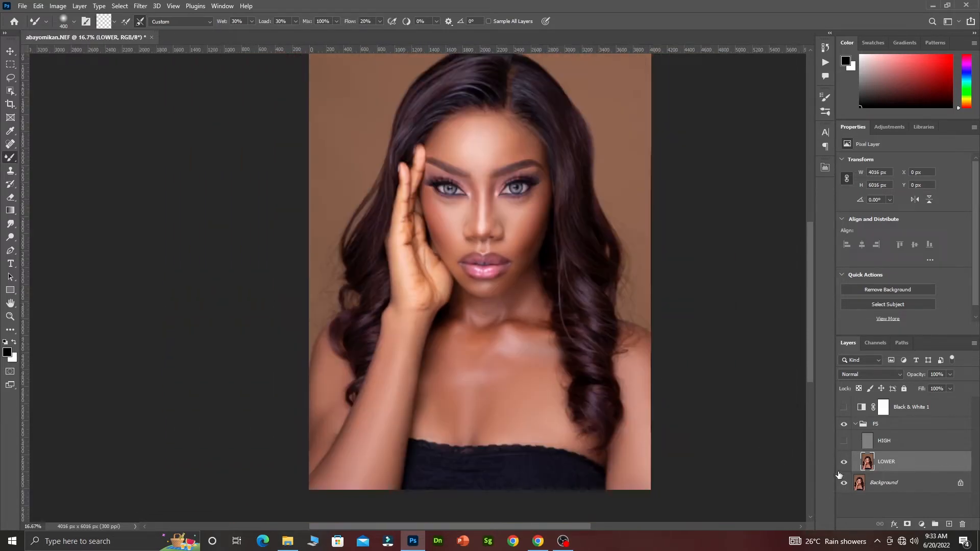
left_click(843, 413)
left_click(843, 408)
left_click(911, 412)
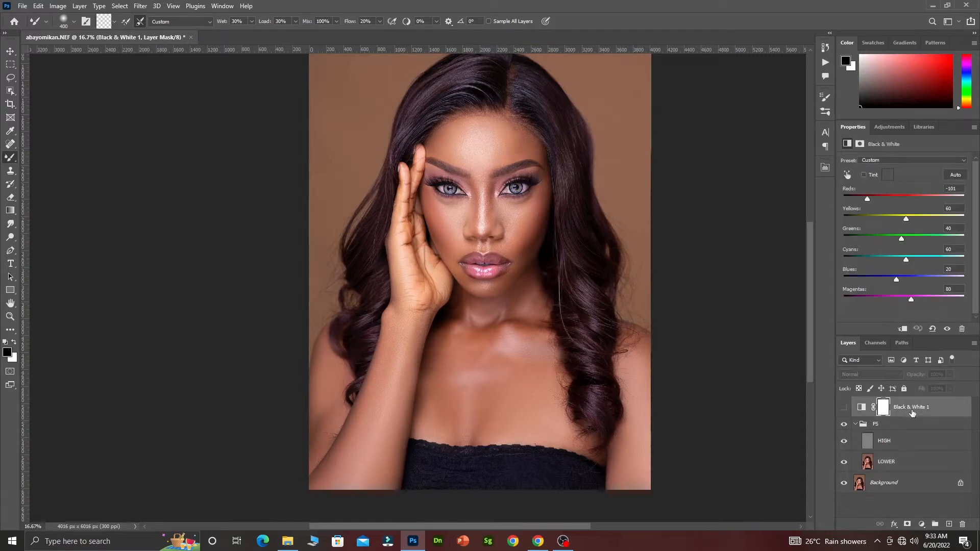
left_click_drag(912, 414, 962, 518)
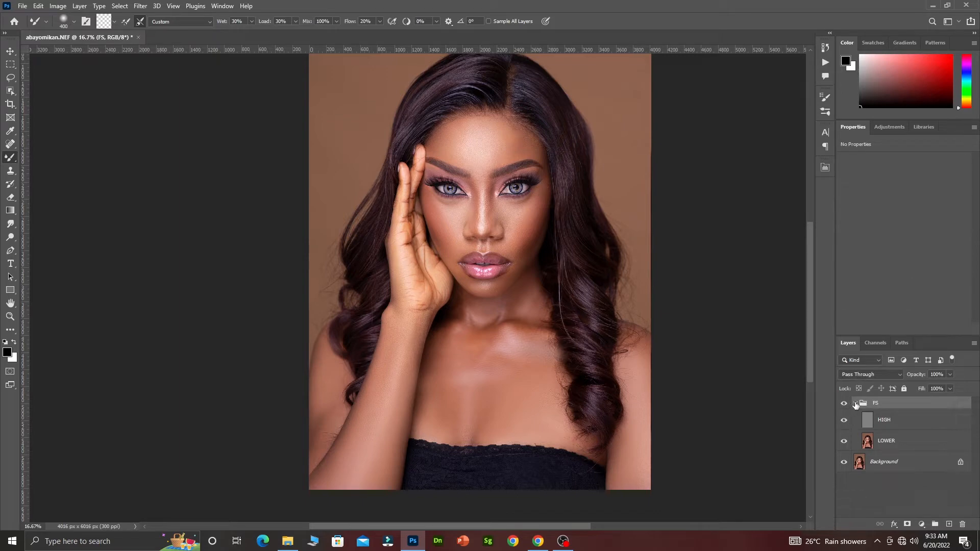
- Collapse the FS group and toggle its visibility to compare the face and skin before and after retouching
left_click(855, 403)
left_click(501, 215)
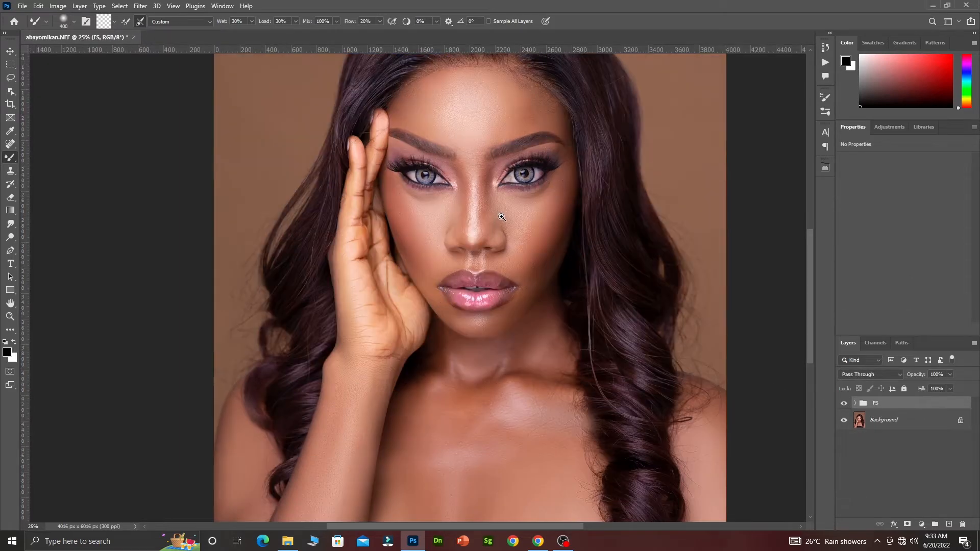
left_click(844, 406)
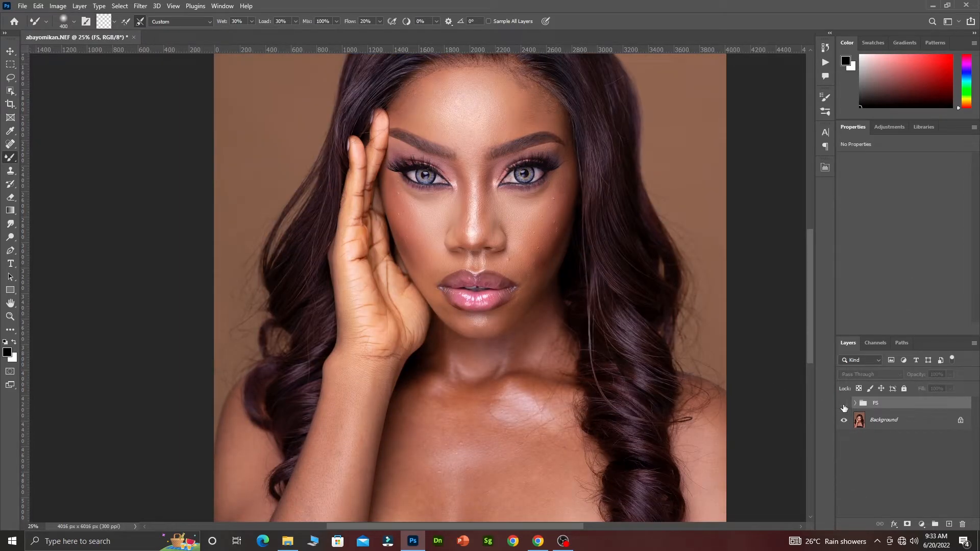
left_click(844, 406)
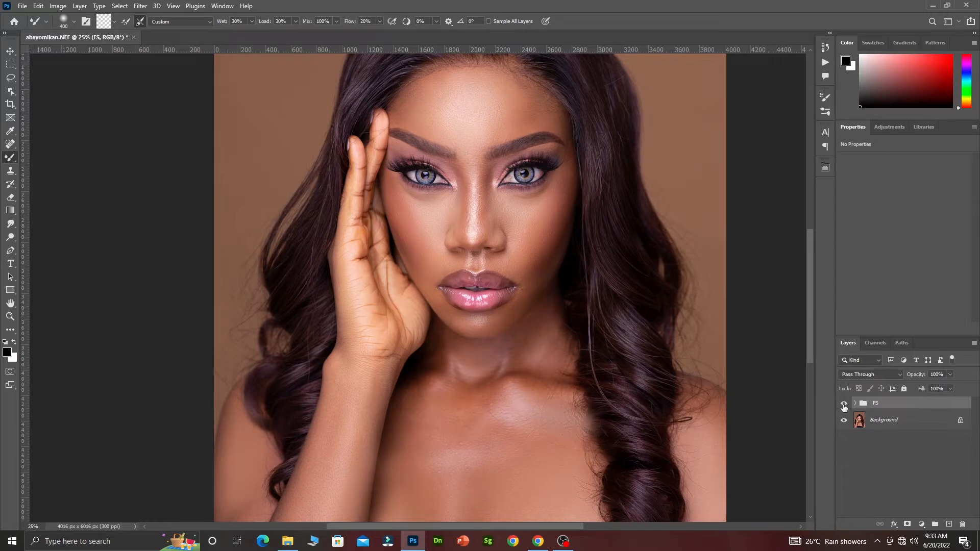
left_click(844, 406)
left_click(844, 407)
left_click(844, 406)
left_click(844, 407)
- Stamp all visible layers into a new layer above the FS group and open it in the Camera Raw filter
left_click(559, 302, "alt")
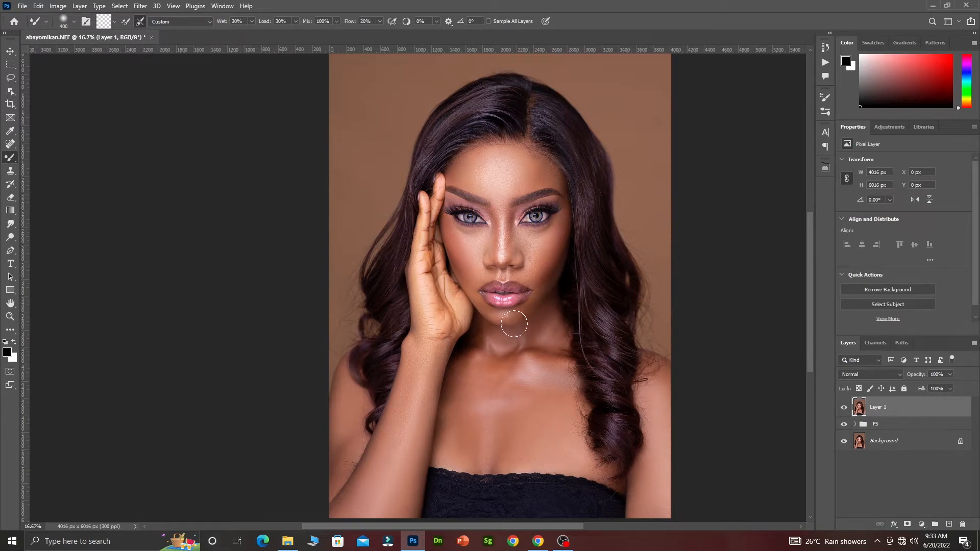
left_click(519, 199, "ctrl")
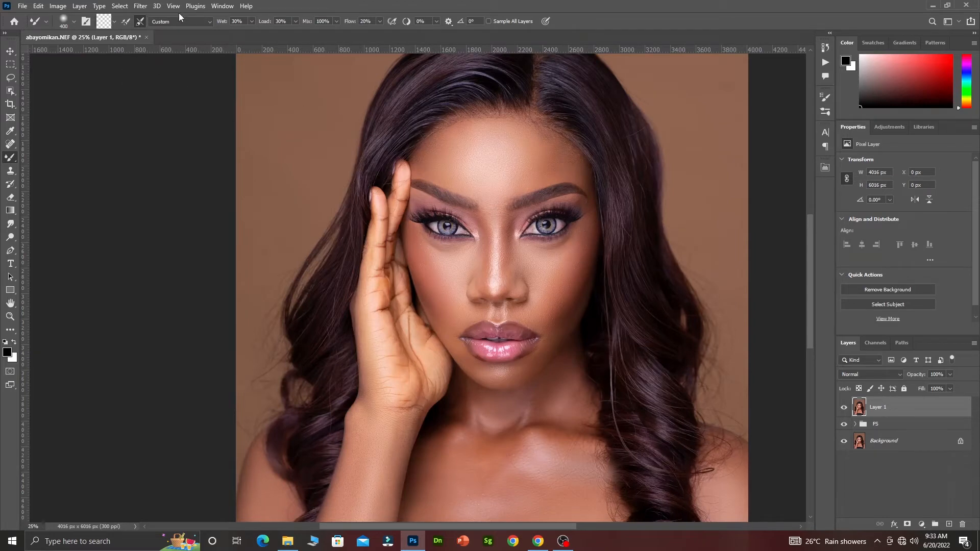
left_click(138, 6)
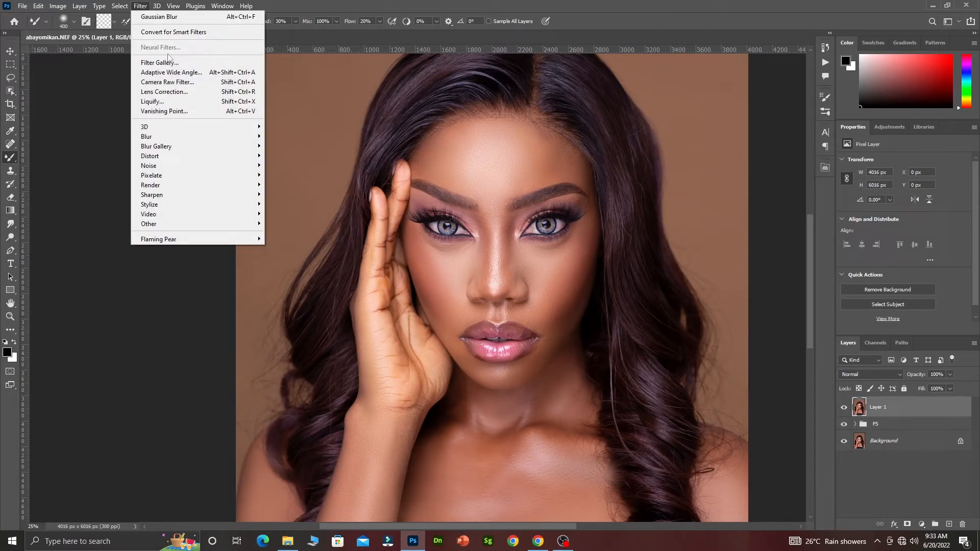
left_click(167, 83)
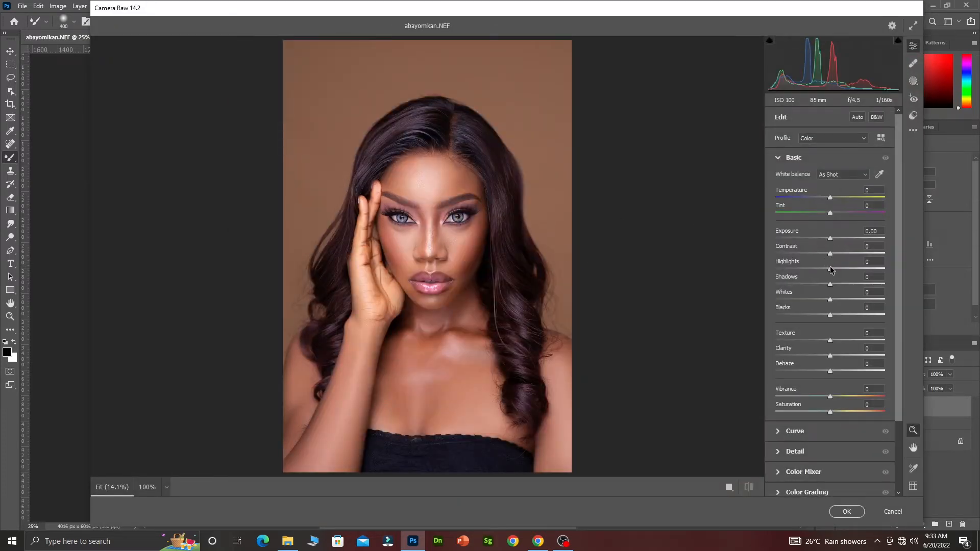
- Set Highlights to -43, Whites to -67 and Shadows to +25, compare before and after, and apply the Camera Raw filter
left_click_drag(830, 270, 806, 269)
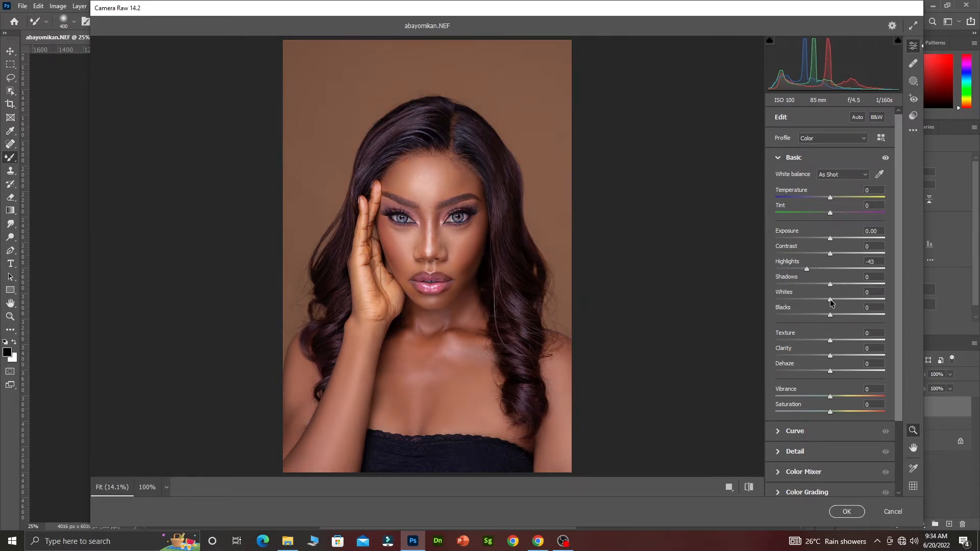
left_click_drag(830, 302, 793, 302)
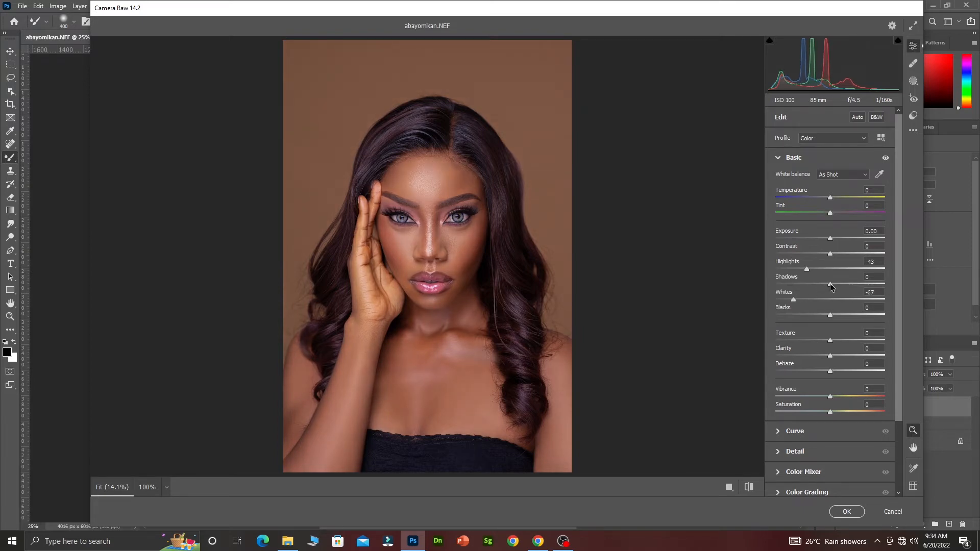
left_click_drag(830, 284, 846, 285)
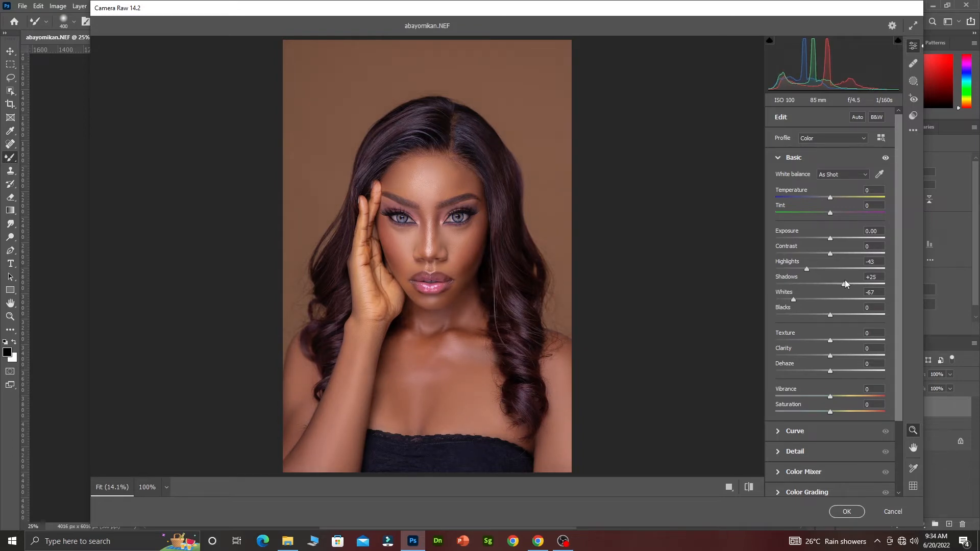
left_click(749, 487)
left_click(749, 486)
left_click(855, 517)
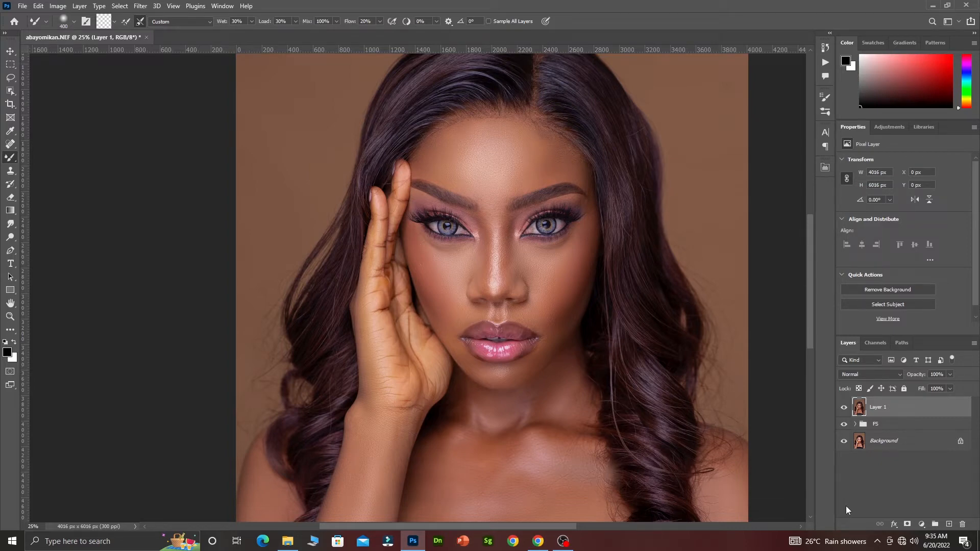
- Add a Selective Color adjustment layer above Layer 1
key("ctrl+minus")
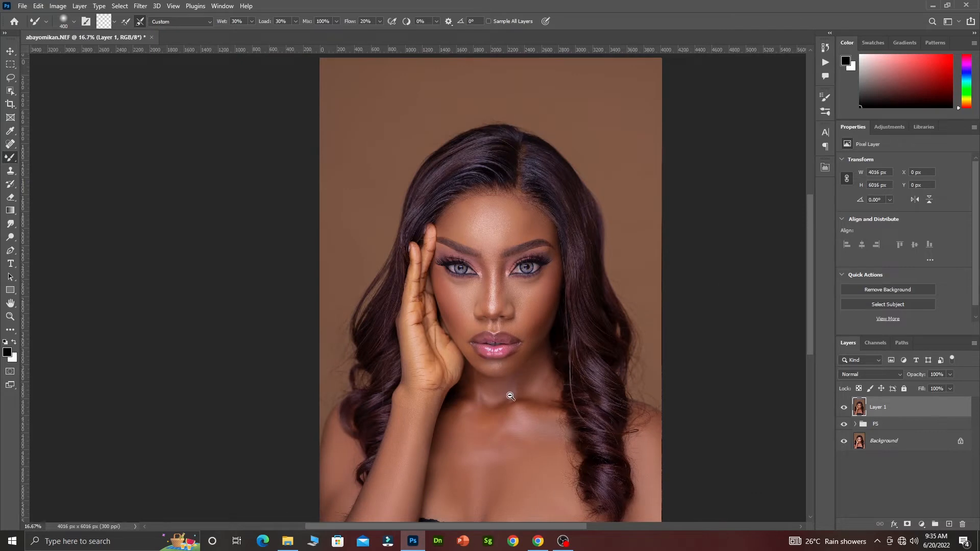
left_click_drag(511, 407, 508, 375)
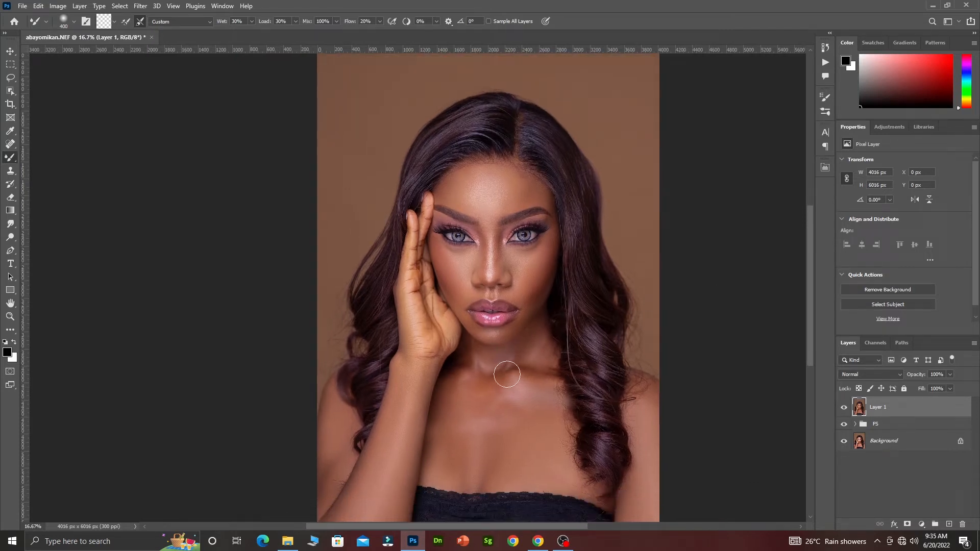
left_click(925, 525)
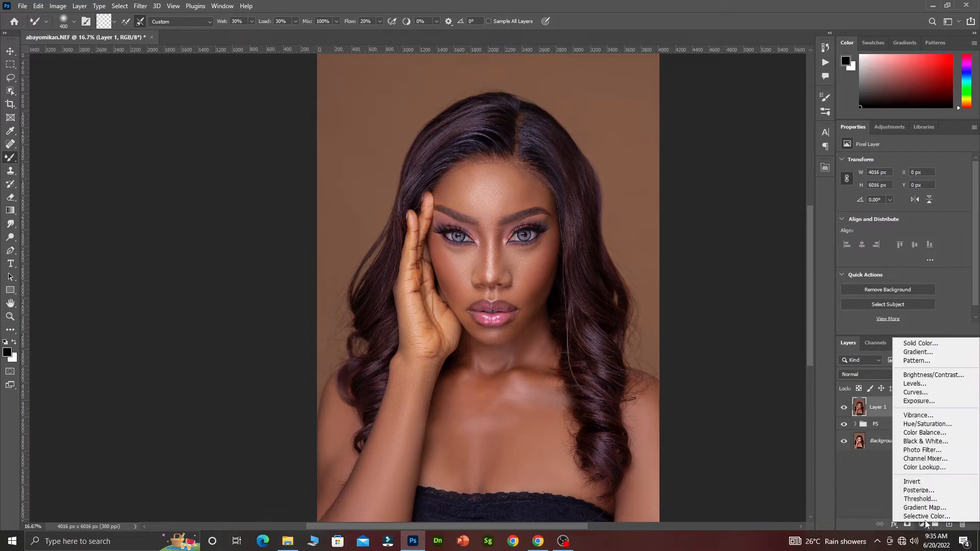
left_click(934, 530)
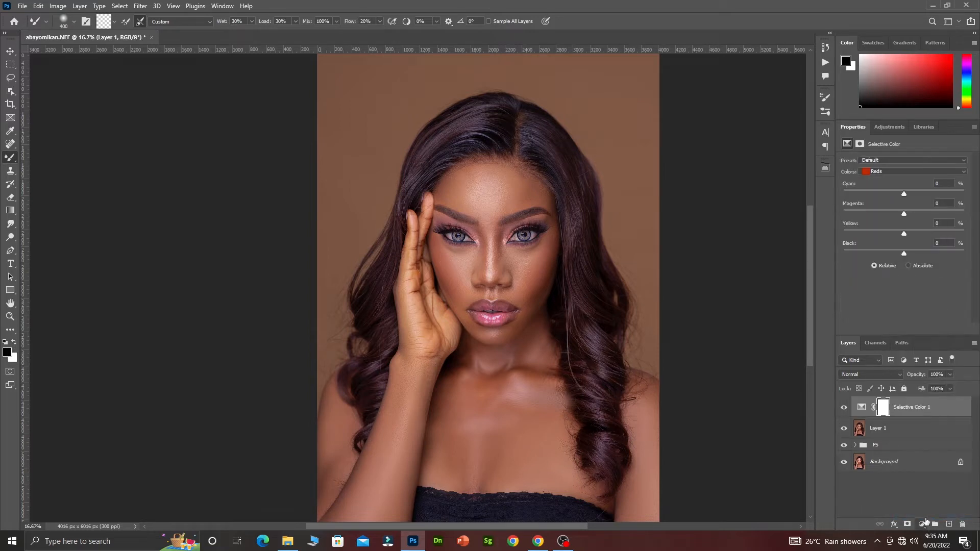
- Try the Selective Color presets JERRICE 2, JERRICE, MAVIS, MAVIS2 and MAVIS3 on the portrait
left_click(903, 162)
left_click(895, 186)
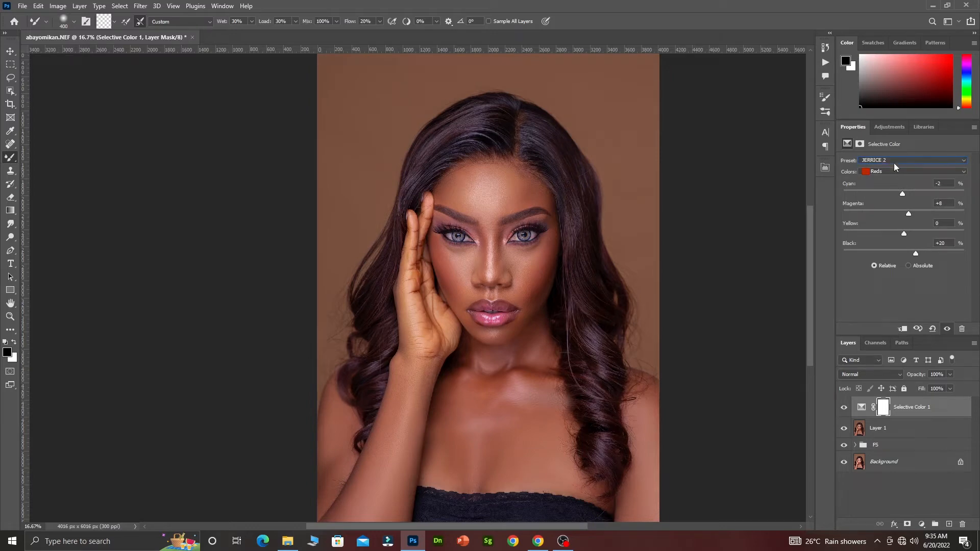
left_click(894, 161)
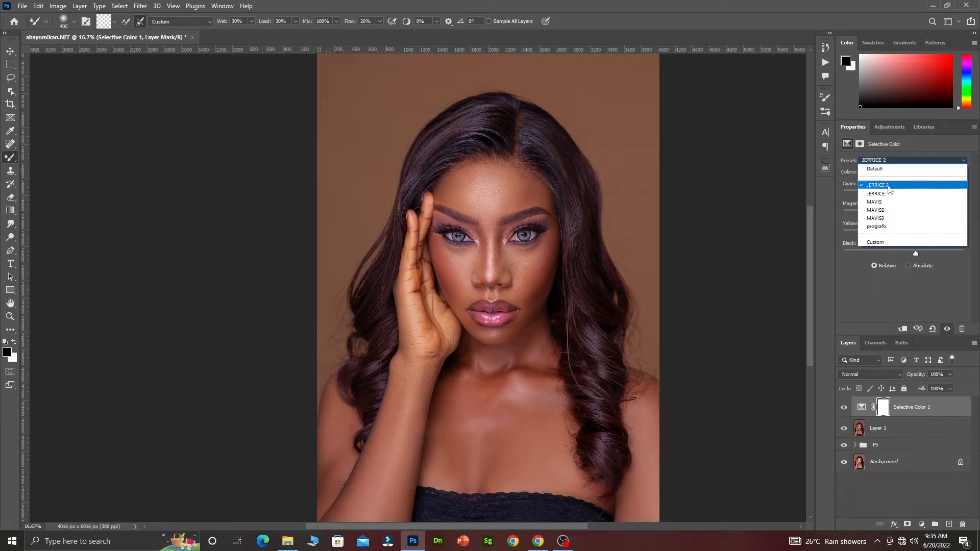
left_click(884, 194)
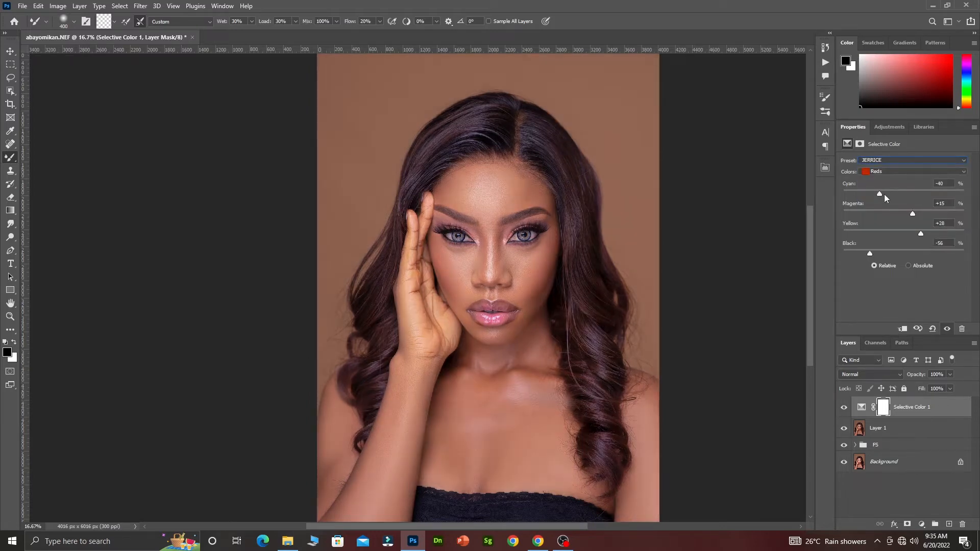
left_click(899, 161)
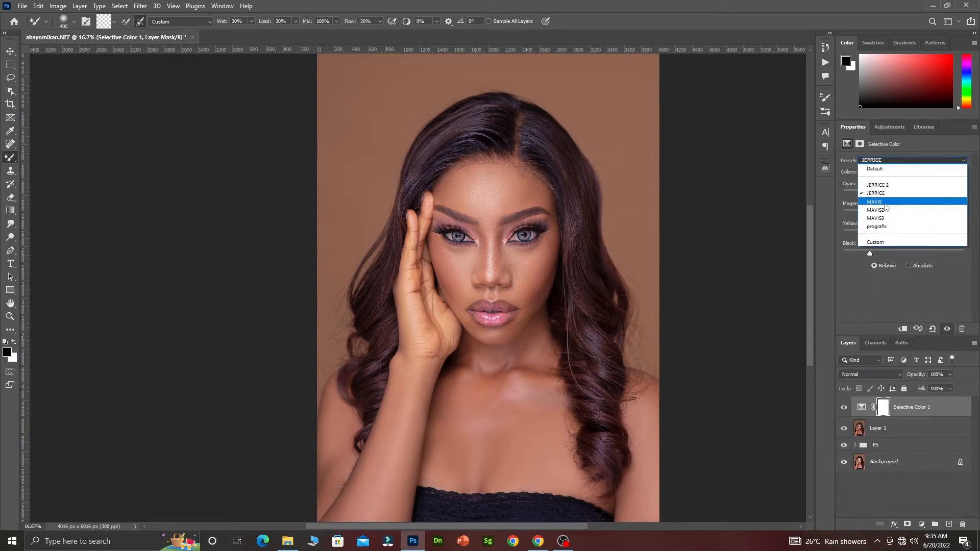
left_click(885, 205)
left_click(894, 161)
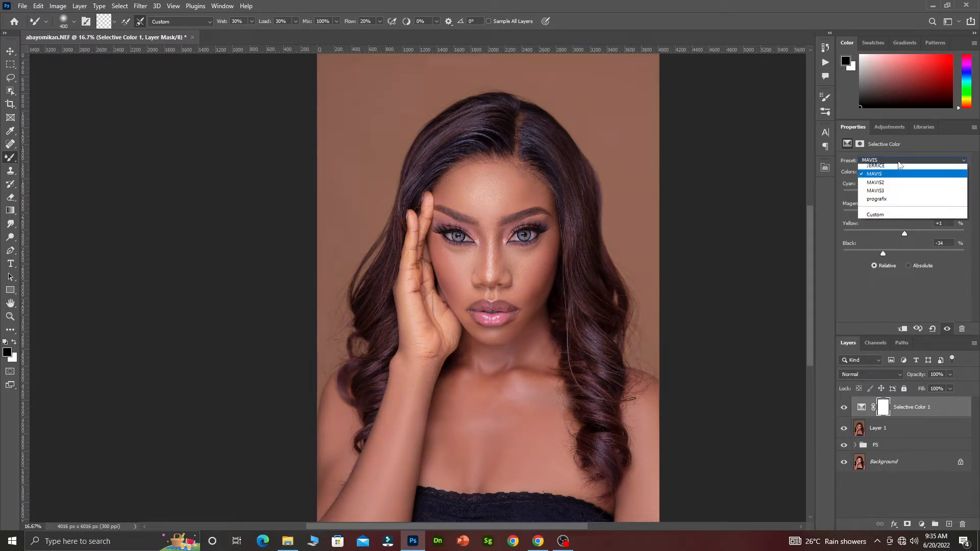
left_click(891, 213)
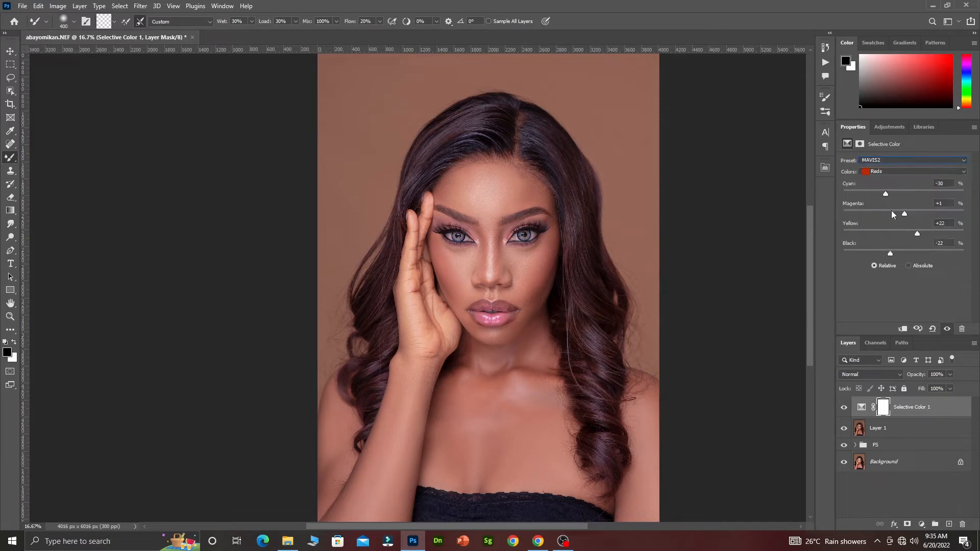
left_click(900, 162)
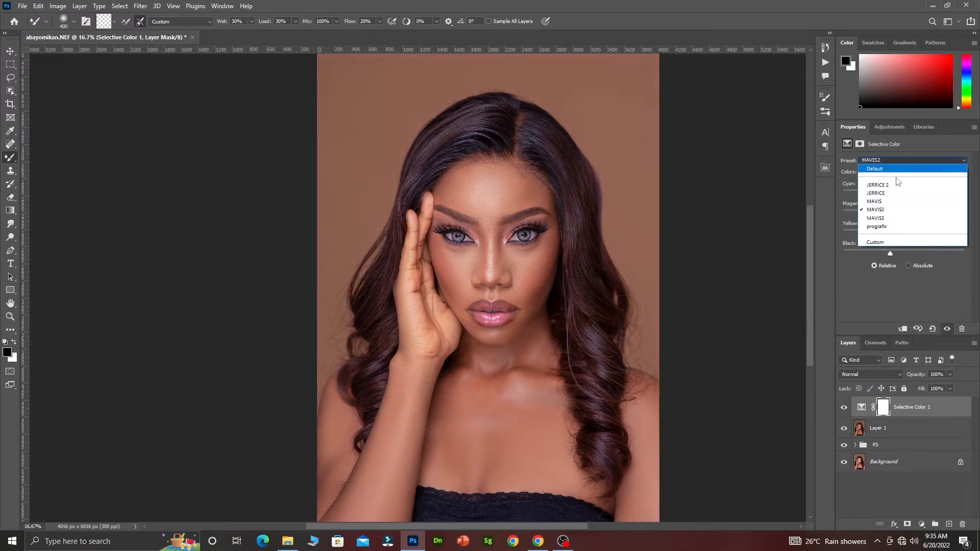
left_click(882, 219)
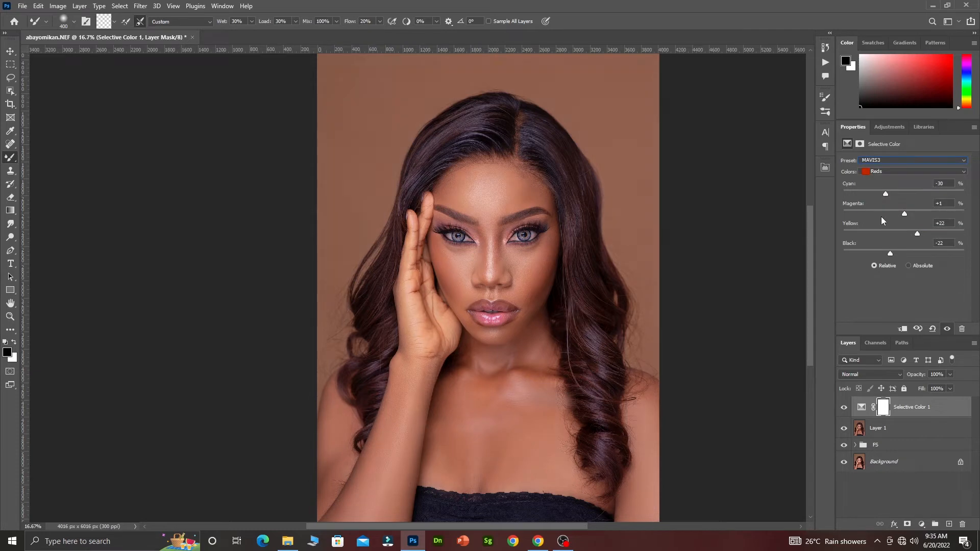
- Apply the prografix preset to the Selective Color layer and toggle the layer's visibility to compare the colours
left_click(895, 163)
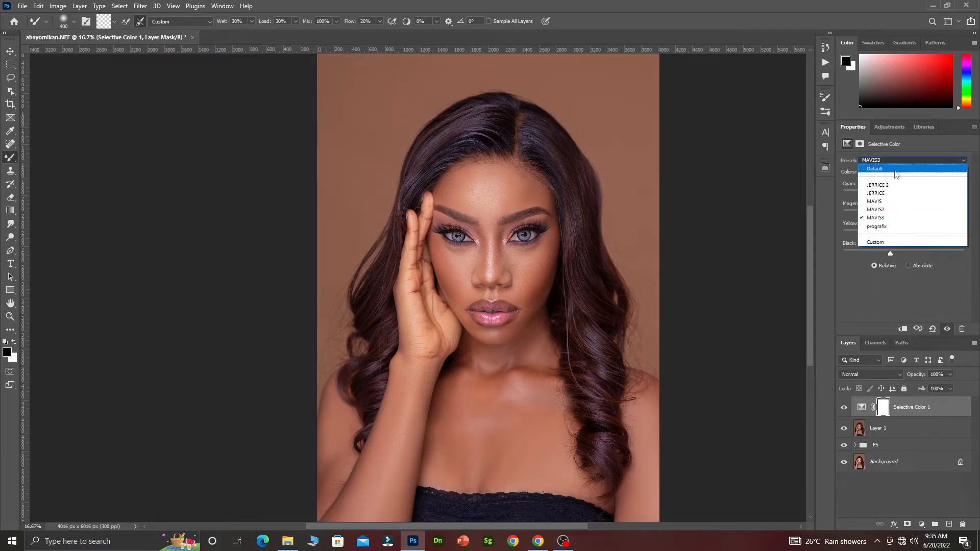
left_click(875, 227)
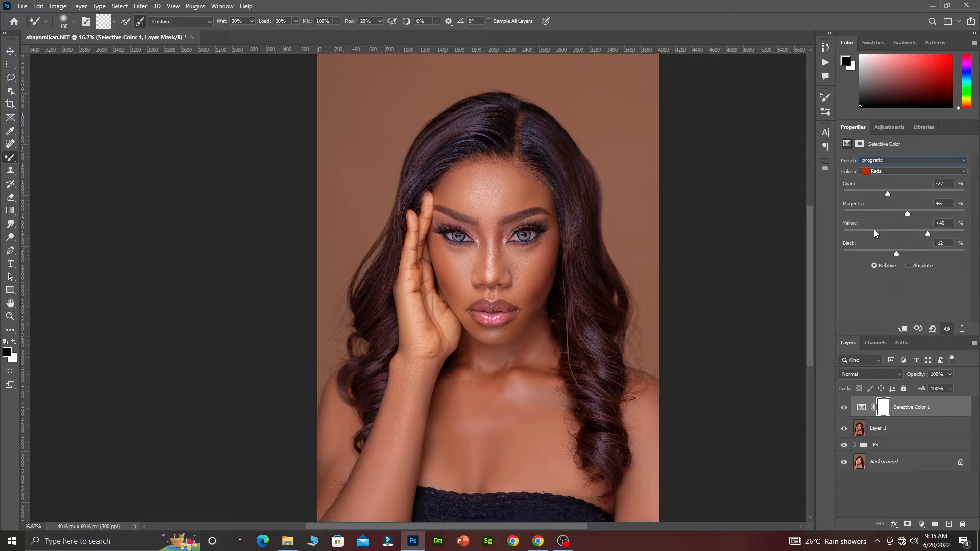
left_click(843, 408)
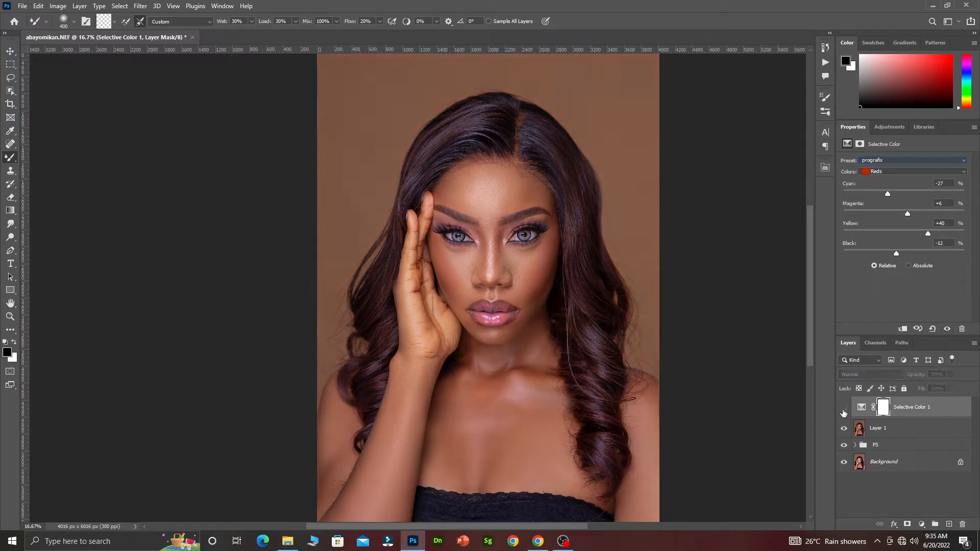
left_click(843, 408)
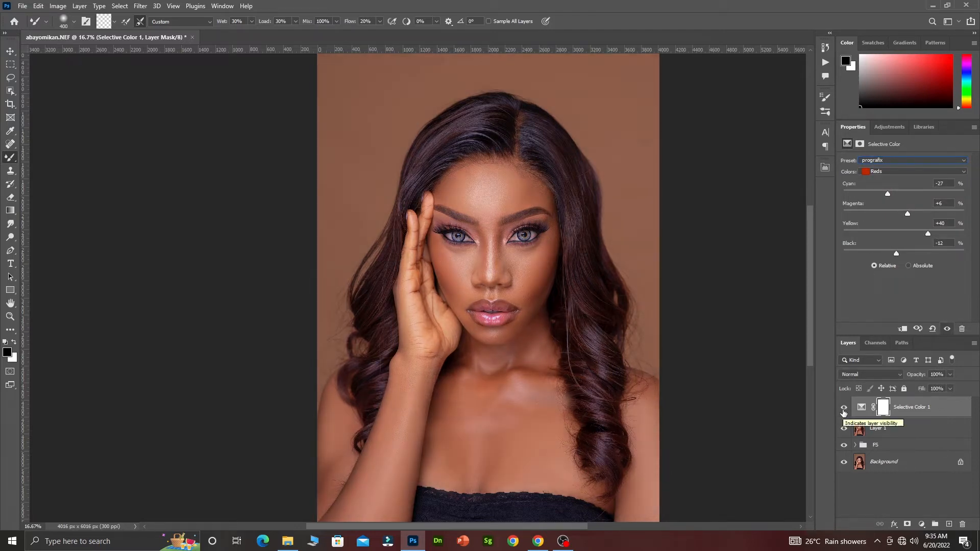
- Compare the Selective Color effect, set the Reds' Cyan to -11, and try the Black amount for the Blacks
left_click(844, 407)
left_click(843, 407)
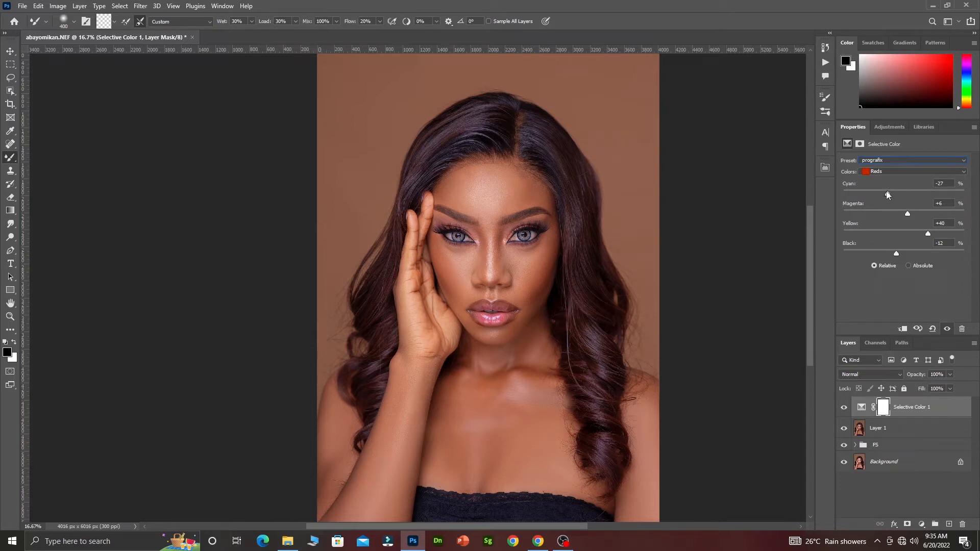
mouse_move(888, 193)
left_mouse_down()
mouse_move(914, 194)
mouse_move(896, 195)
left_mouse_up()
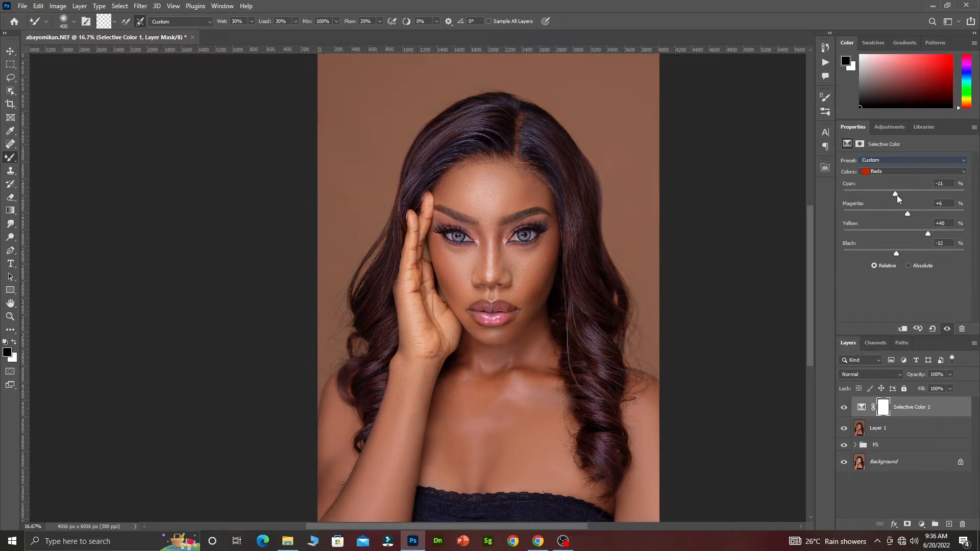
left_click(886, 172)
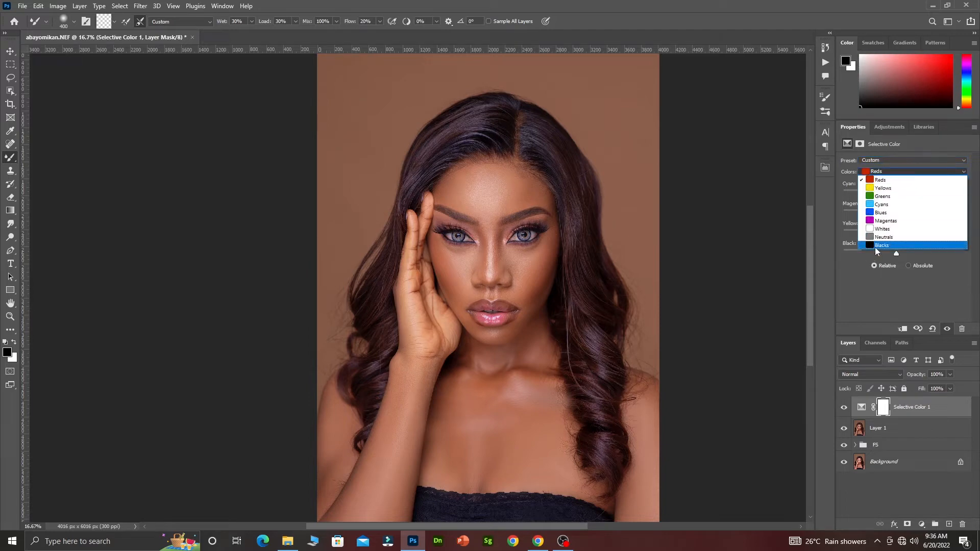
left_click(883, 247)
mouse_move(903, 256)
left_mouse_down()
mouse_move(894, 256)
mouse_move(905, 255)
left_mouse_up()
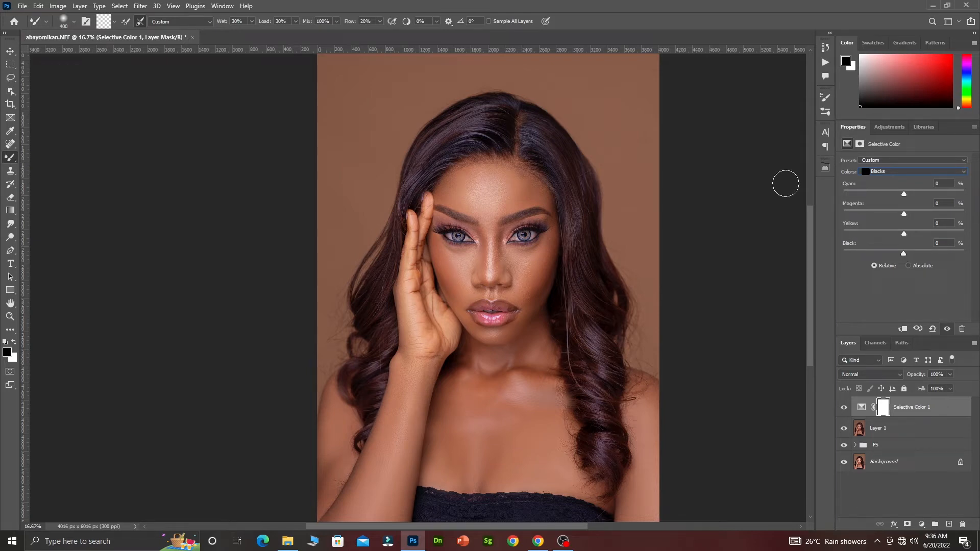
- Compare the portrait with and without the Selective Color adjustment, examining the face and hair
left_click(478, 189, "ctrl")
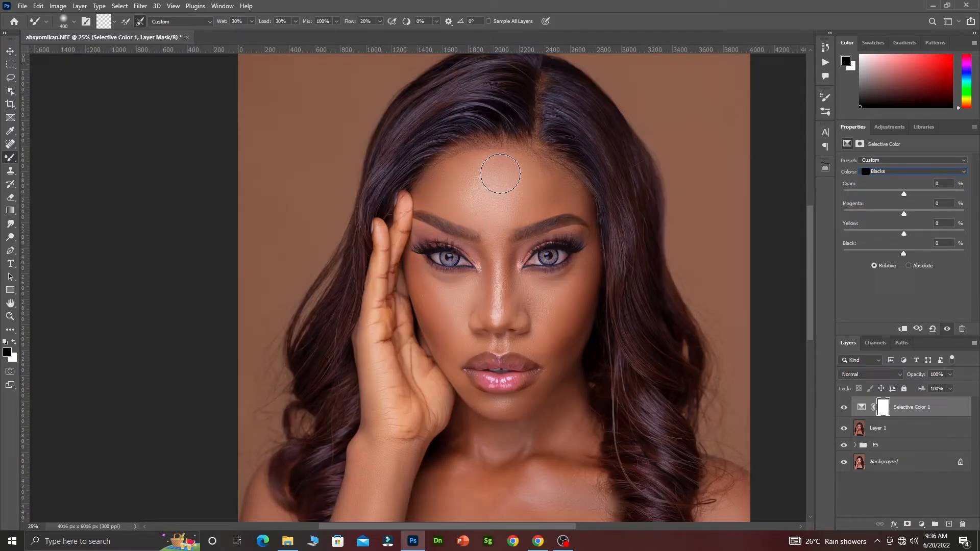
left_click(511, 239, "ctrl+alt")
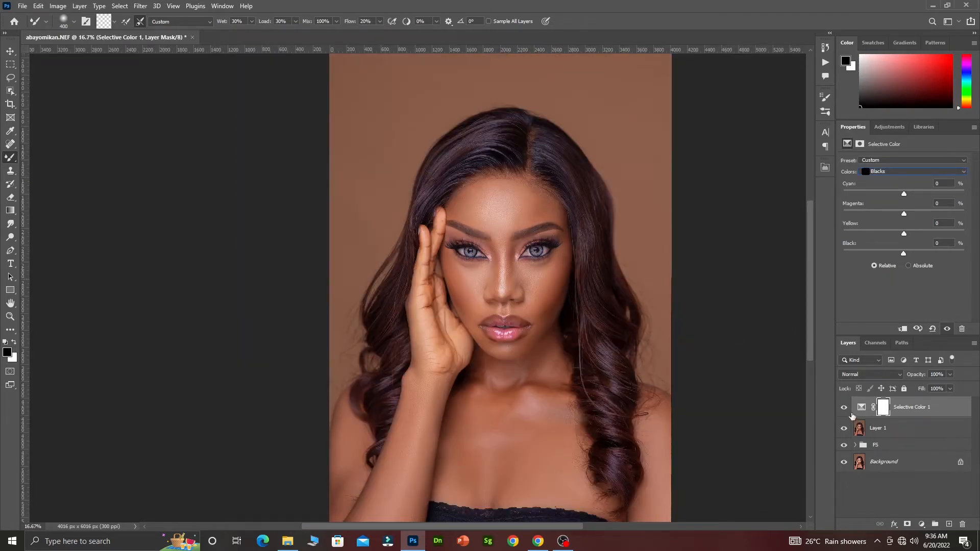
left_click(843, 408)
left_click(844, 408)
left_click(565, 342, "ctrl")
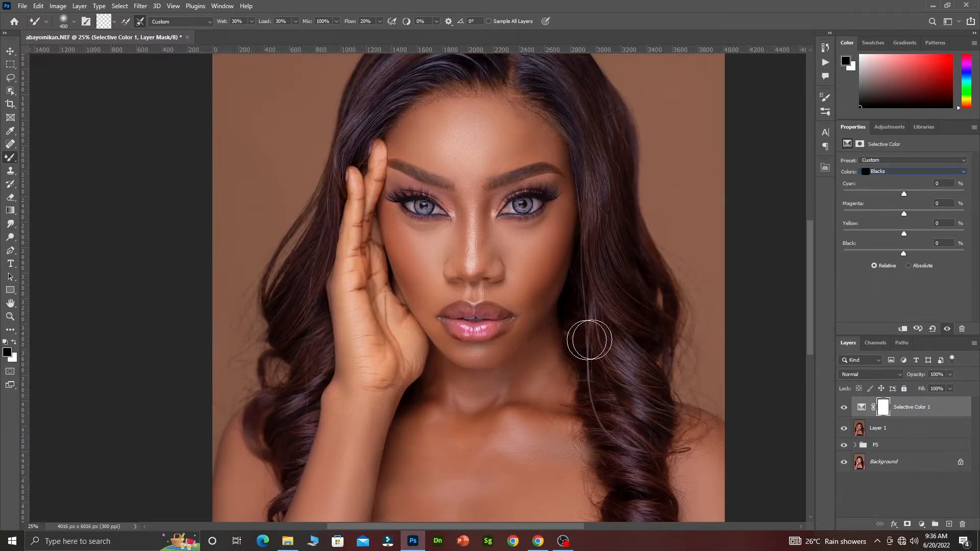
- Stamp the visible layers into a new merged layer on top and rename the Selective Color layer SKIN TONE
left_click(918, 446, "shift")
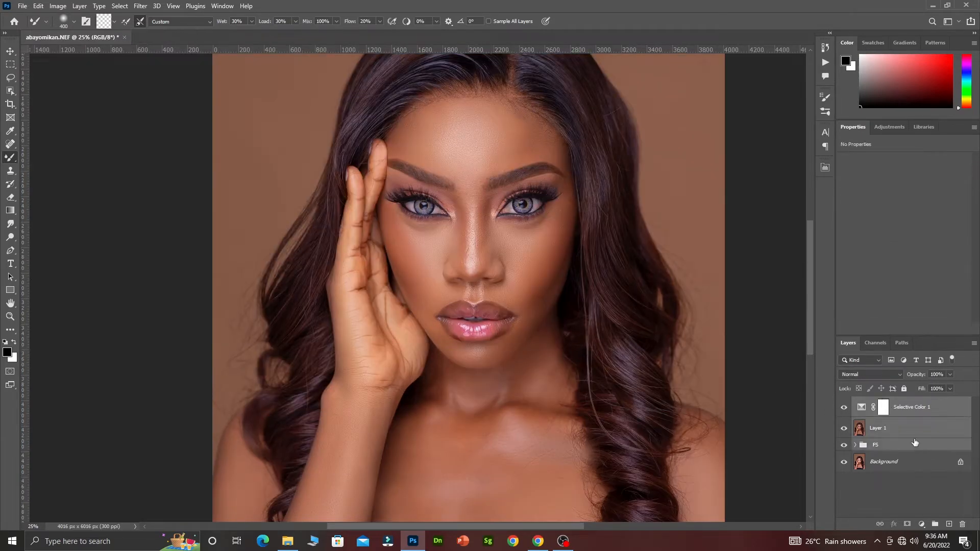
left_click_drag(918, 445, 915, 436)
key("ctrl+alt+e")
double_click(912, 428)
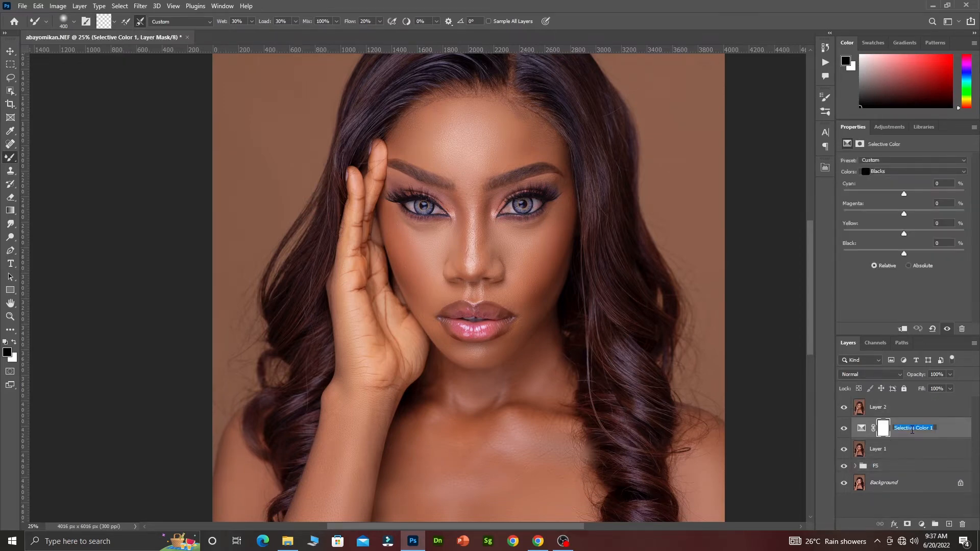
type("s")
left_click(918, 410)
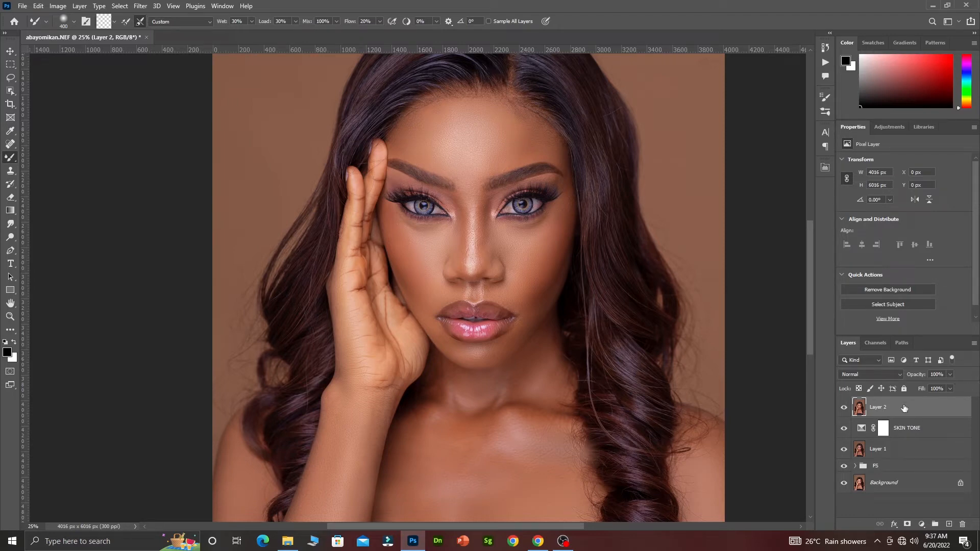
- Lasso the inner white of the eye beside the raised hand, using a 2 px feather
key("ctrl+space")
left_click(439, 220, "ctrl")
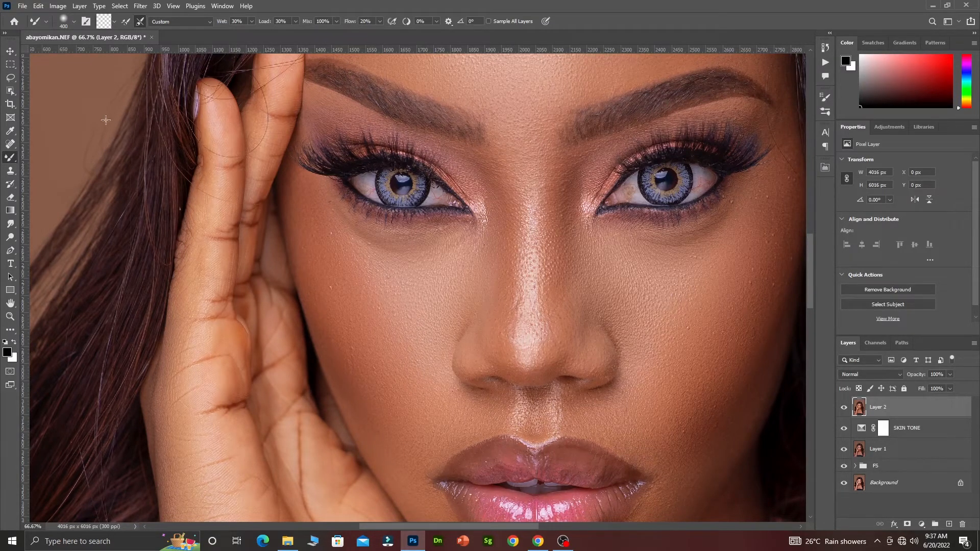
left_click(10, 77)
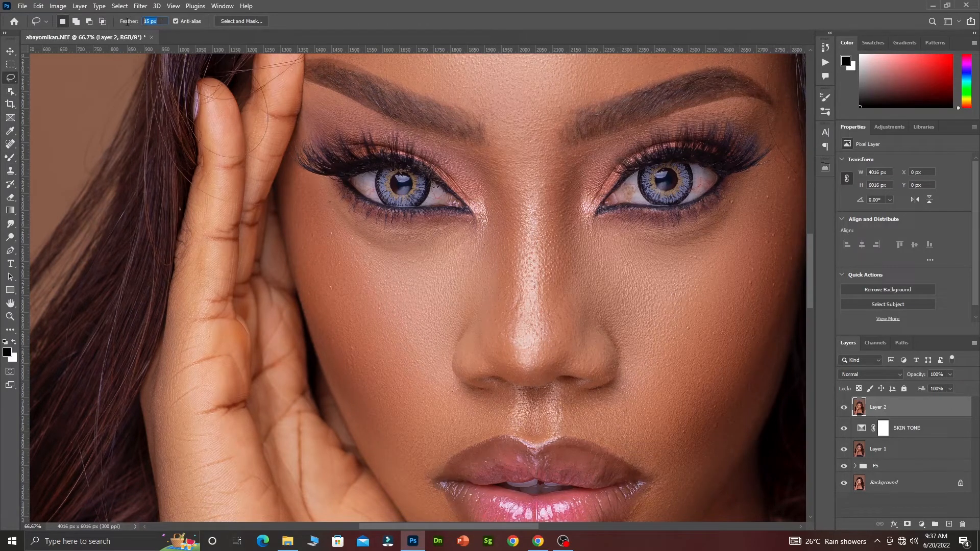
type("2")
key("Return")
scroll(370, 180, "up", 1)
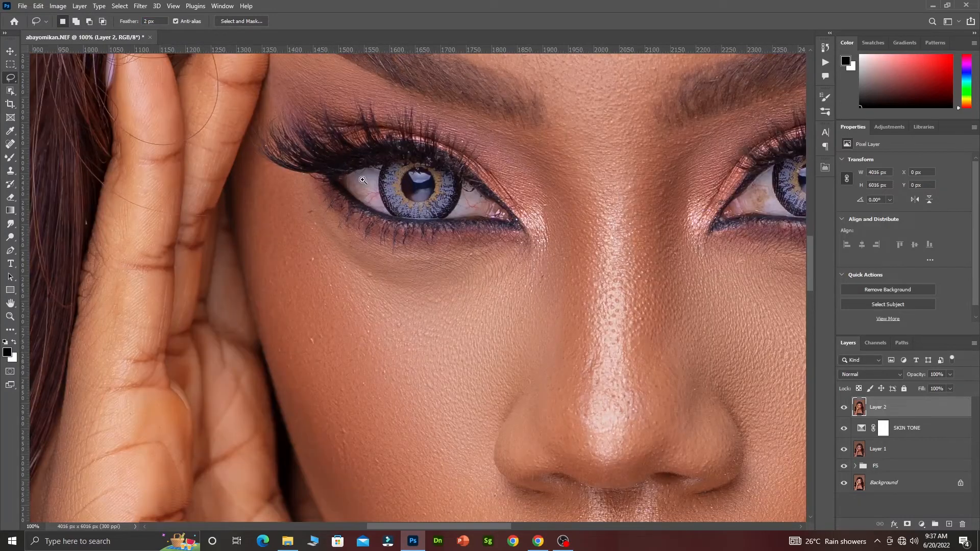
scroll(363, 180, "up", 1)
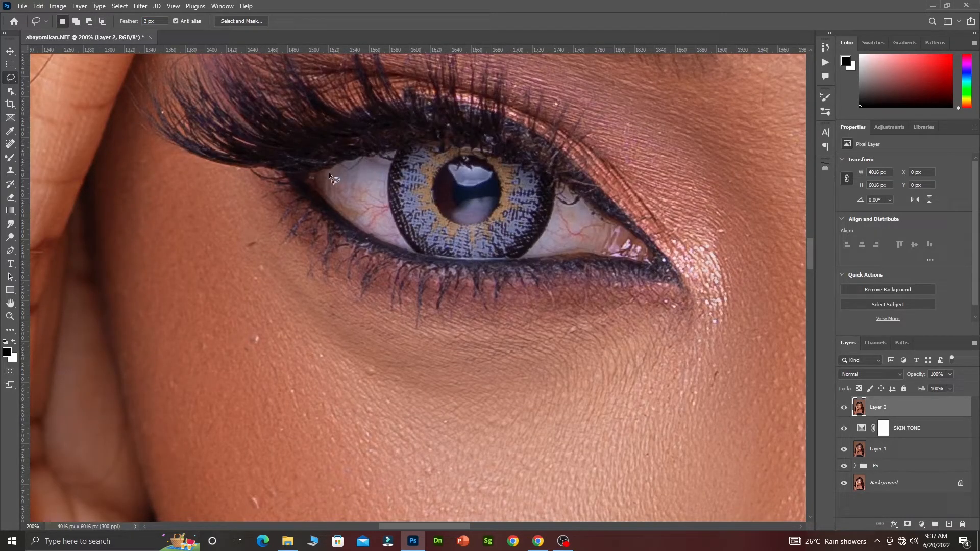
mouse_move(317, 173)
left_mouse_down()
mouse_move(391, 155)
mouse_move(391, 202)
mouse_move(413, 251)
mouse_move(339, 213)
mouse_move(315, 174)
left_mouse_up()
left_click_drag(558, 182, 573, 196)
mouse_move(606, 223)
left_mouse_down()
mouse_move(591, 250)
mouse_move(529, 252)
mouse_move(554, 220)
mouse_move(558, 186)
left_mouse_up()
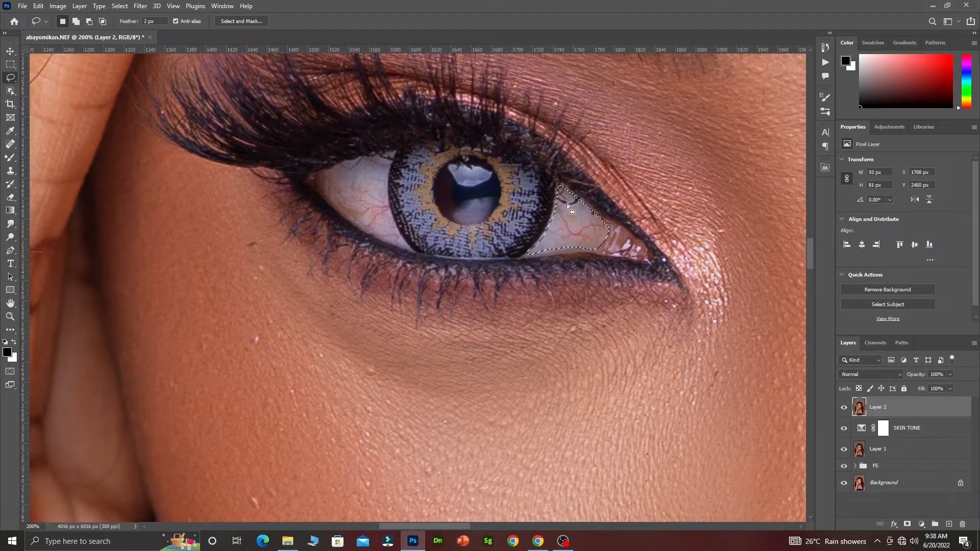
- Add the outer white of the same eye to the lasso selection
left_click(80, 21)
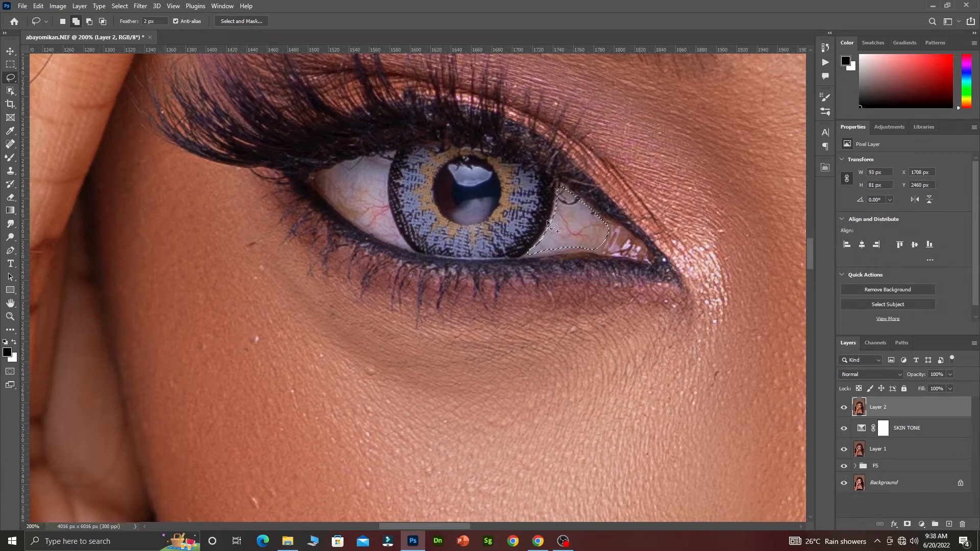
mouse_move(312, 174)
left_mouse_down()
mouse_move(396, 150)
mouse_move(386, 181)
mouse_move(400, 235)
left_mouse_up()
left_click_drag(317, 188, 314, 180)
- Add the whites on both sides of the other eye's iris to the selection
left_click_drag(577, 196, 306, 143)
left_click_drag(619, 179, 556, 230)
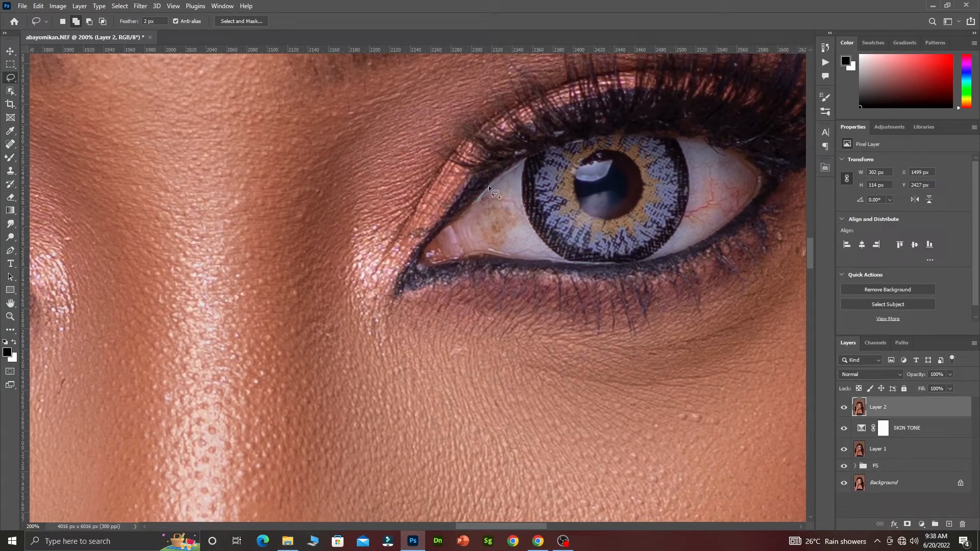
mouse_move(523, 160)
left_mouse_down()
mouse_move(526, 215)
mouse_move(559, 257)
mouse_move(538, 258)
left_mouse_up()
left_click_drag(478, 225, 477, 203)
left_click_drag(731, 213, 708, 233)
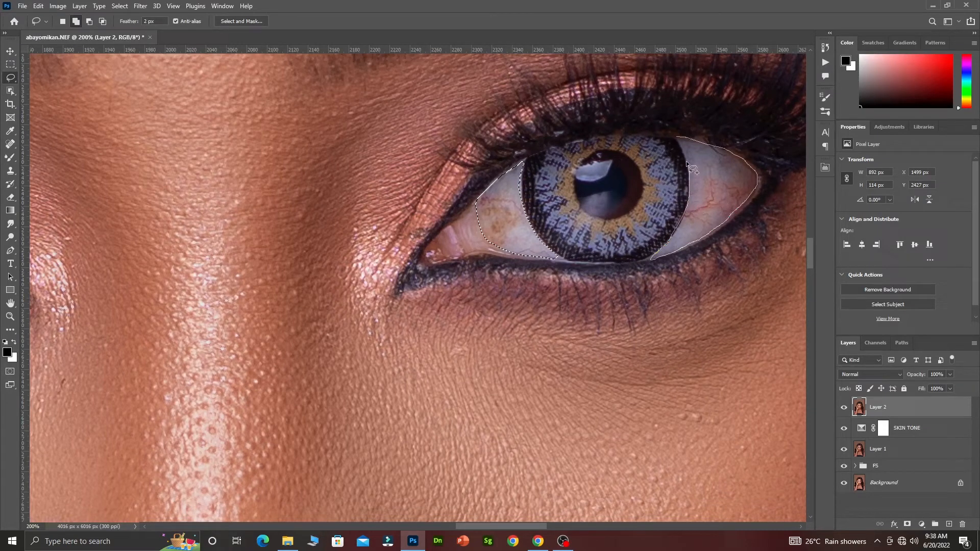
left_click_drag(675, 135, 677, 136)
- Try a Black and White adjustment on the eye whites with Reds 140, Yellows 177, Greens 168, Cyans 132 and Blues 249
left_click(57, 5)
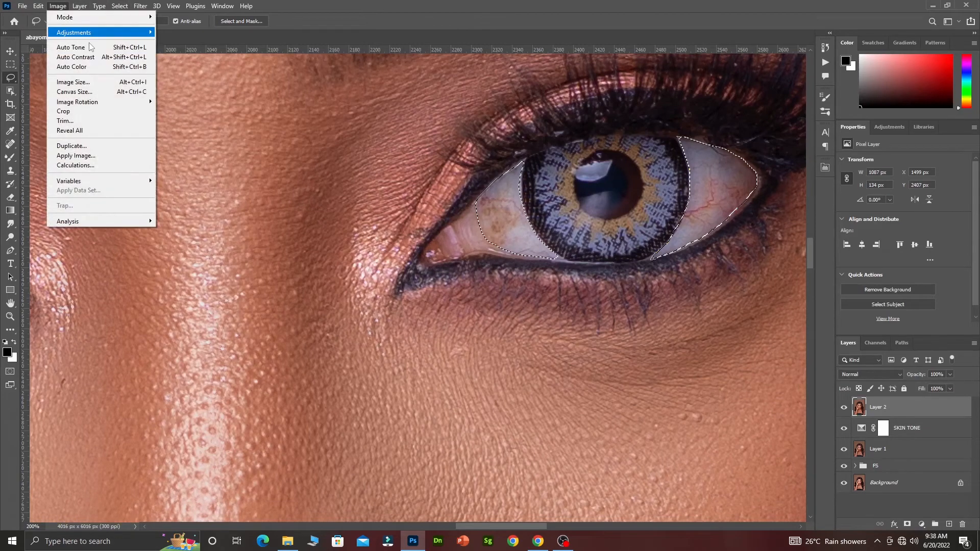
mouse_move(96, 32)
left_click(232, 105)
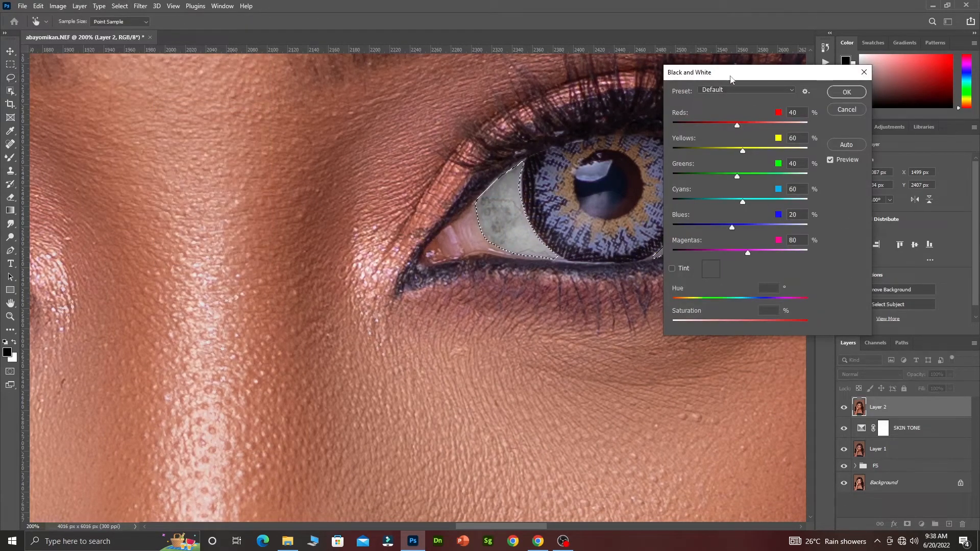
left_click_drag(729, 72, 858, 82)
left_click_drag(865, 135, 923, 238)
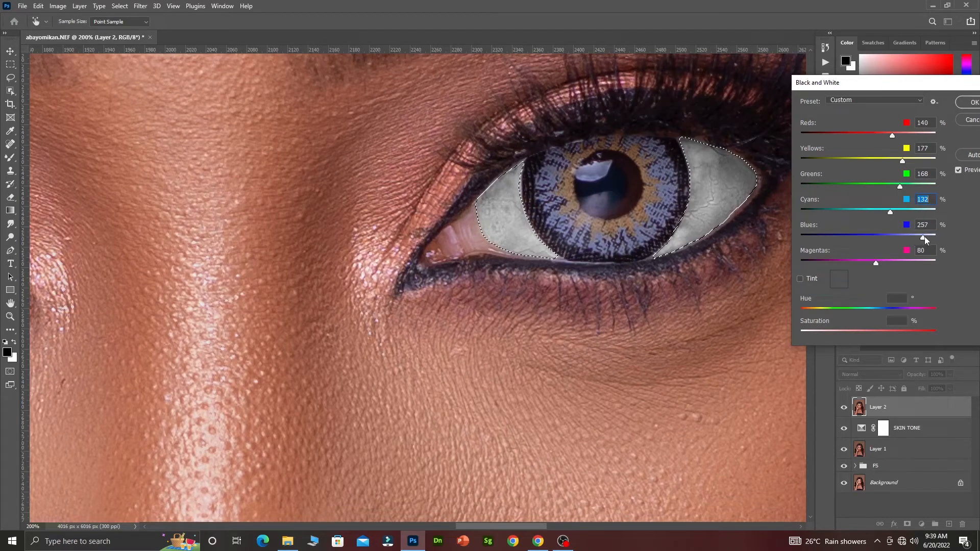
left_click_drag(924, 237, 922, 237)
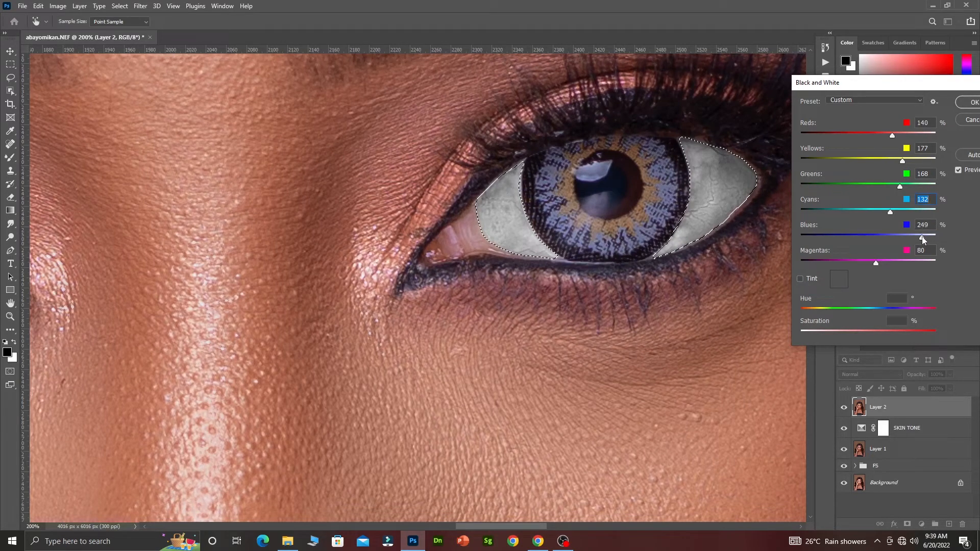
- Try brightening the eye whites with Reds 209, Yellows 251, Greens 226, Cyans 243 and Blues 281
left_click_drag(900, 187, 860, 188)
left_click(902, 187)
left_click_drag(892, 136, 930, 236)
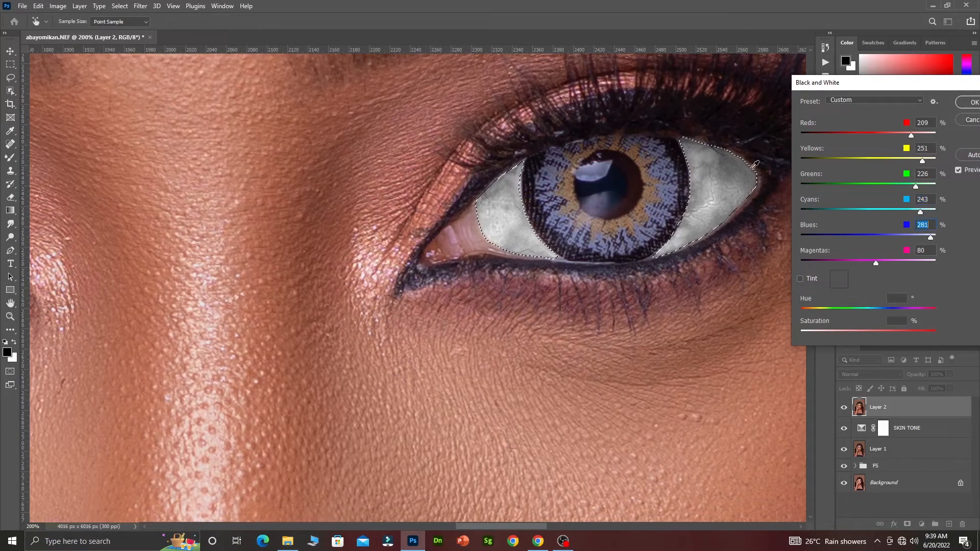
- Try Reds -91, Yellows 143 and lower Greens, cancel the Black and White adjustment, and deselect the eye whites
left_click(394, 177, "alt")
left_click(395, 178, "alt")
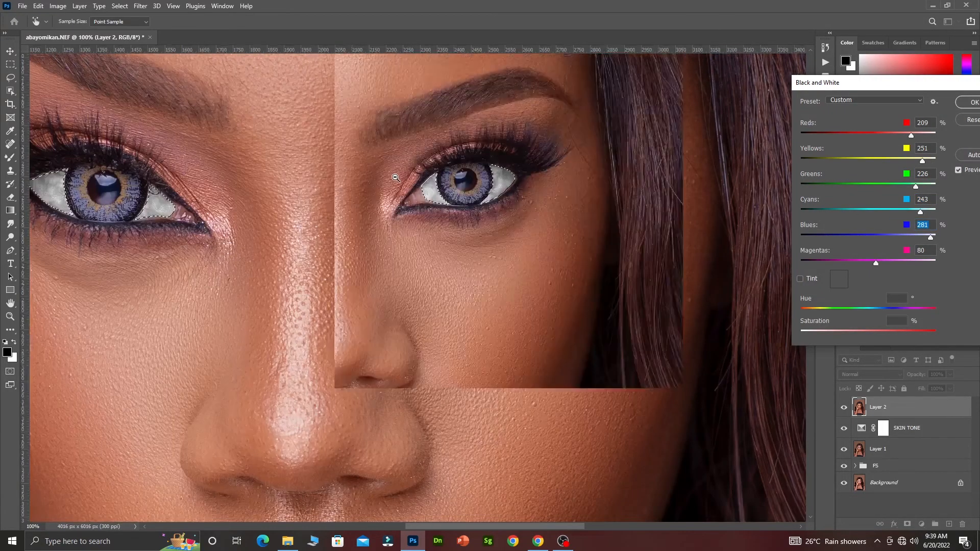
left_click(395, 177, "alt")
left_click(396, 177, "alt")
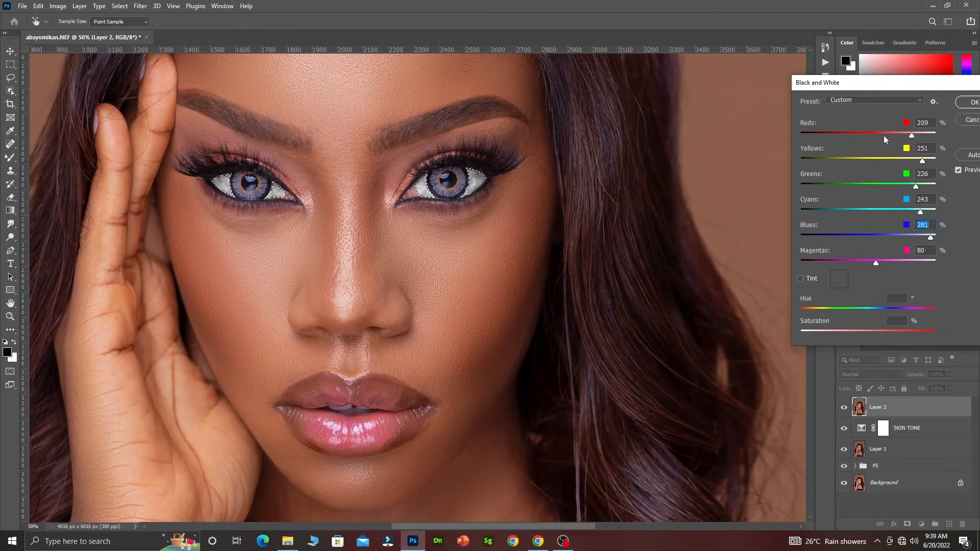
left_click(831, 136)
left_click_drag(924, 161, 893, 163)
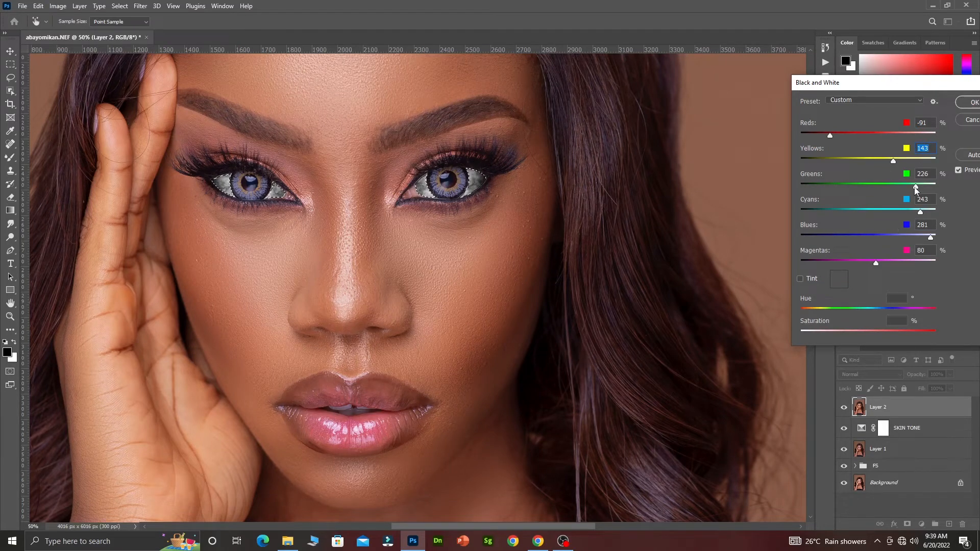
left_click(868, 187)
left_click(969, 120)
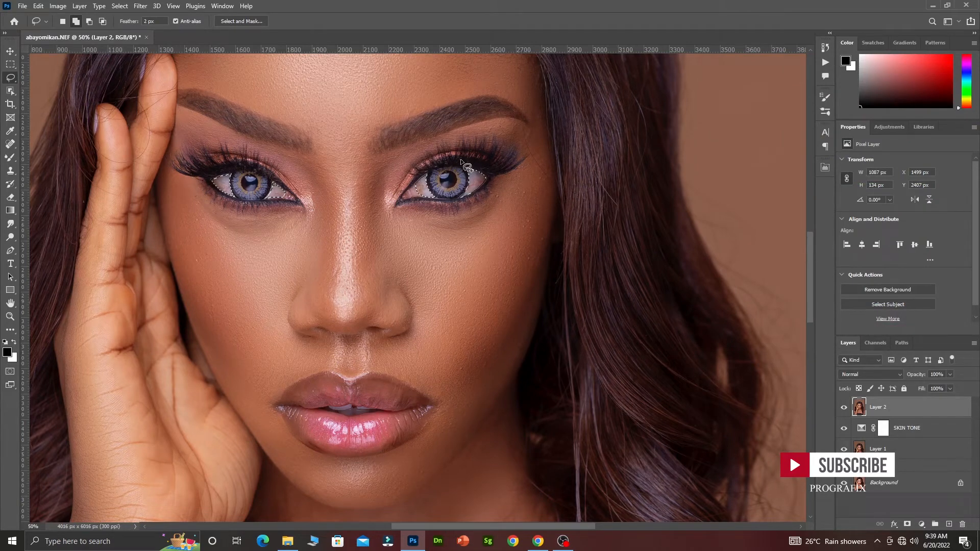
key("ctrl+d")
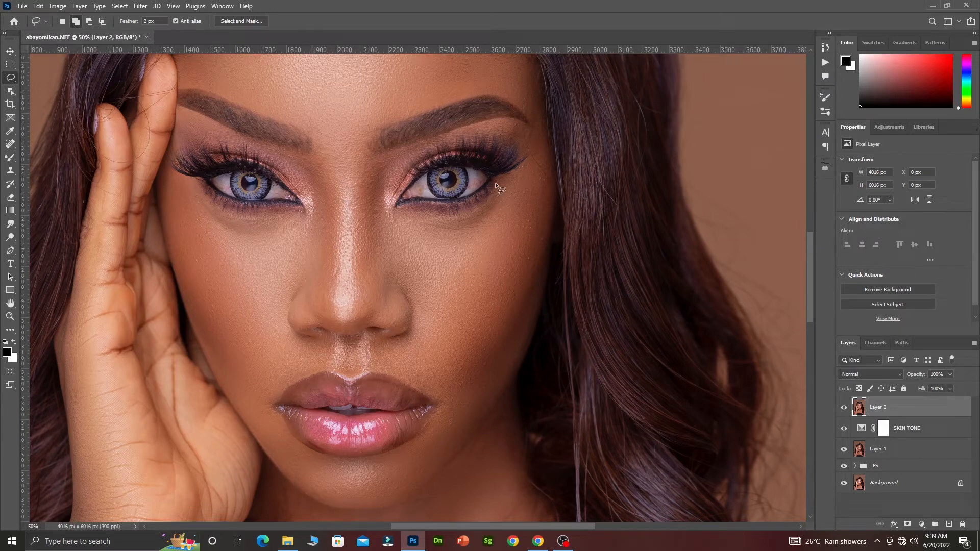
- Open the Camera Raw filter on Layer 2 and switch to its Heal tool for the eye area
left_click_drag(322, 191, 432, 231)
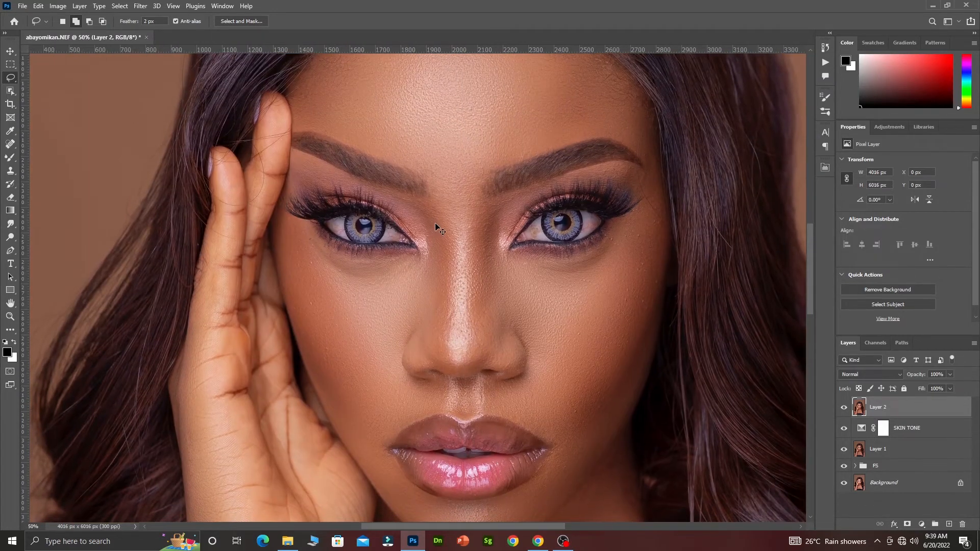
scroll(435, 222, "up", 1)
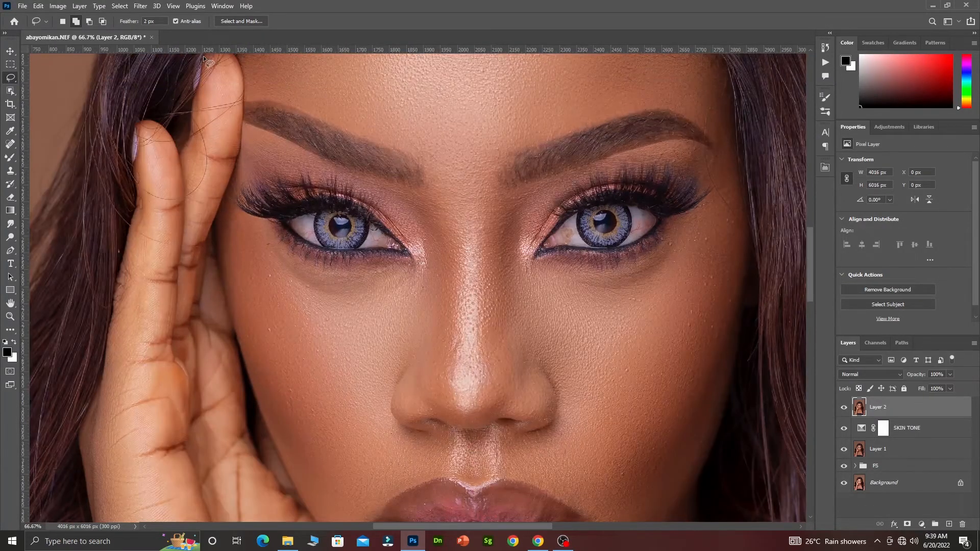
left_click(139, 6)
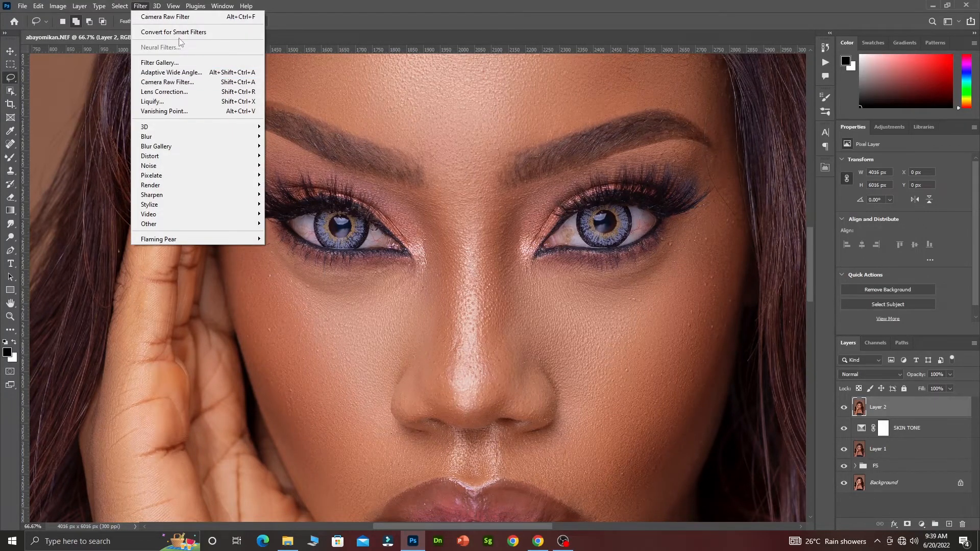
left_click(179, 82)
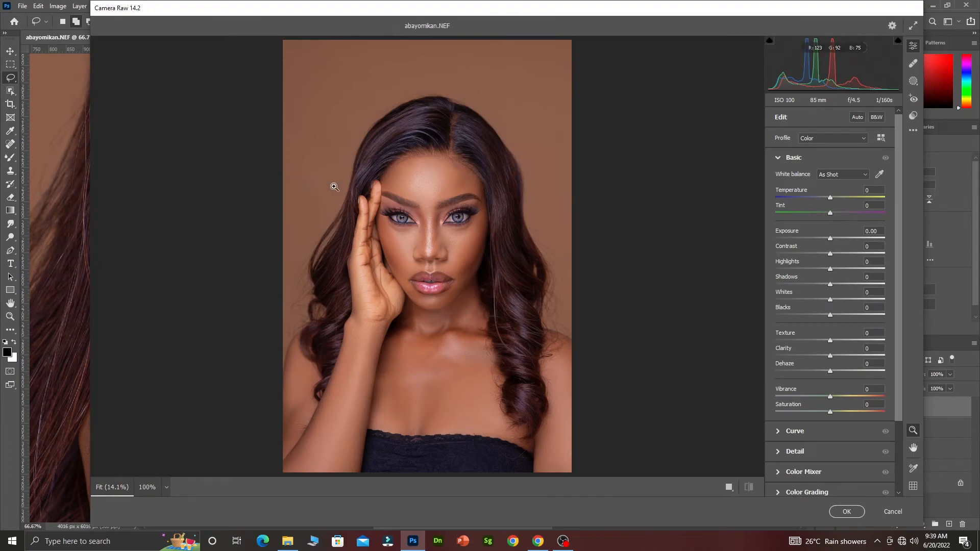
left_click(412, 230)
key("h")
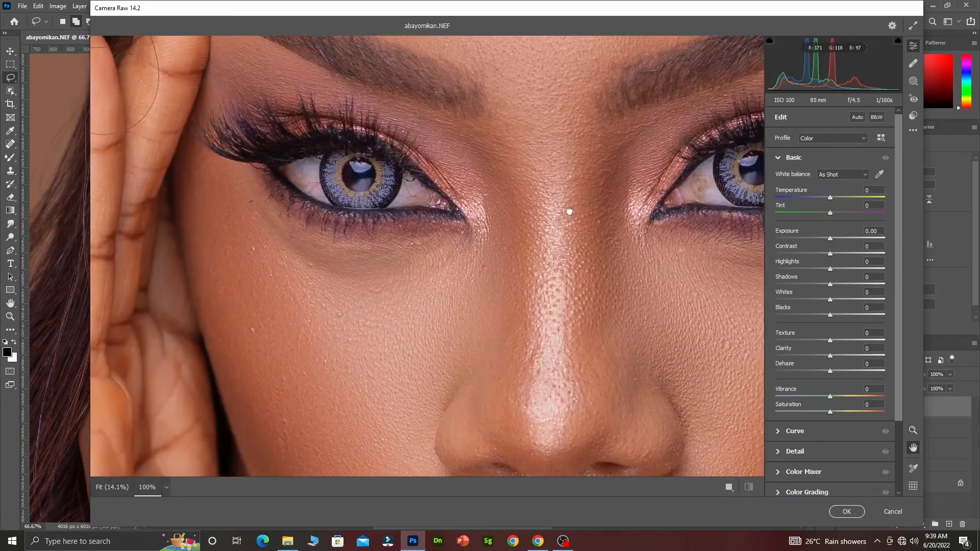
left_click_drag(568, 212, 444, 234)
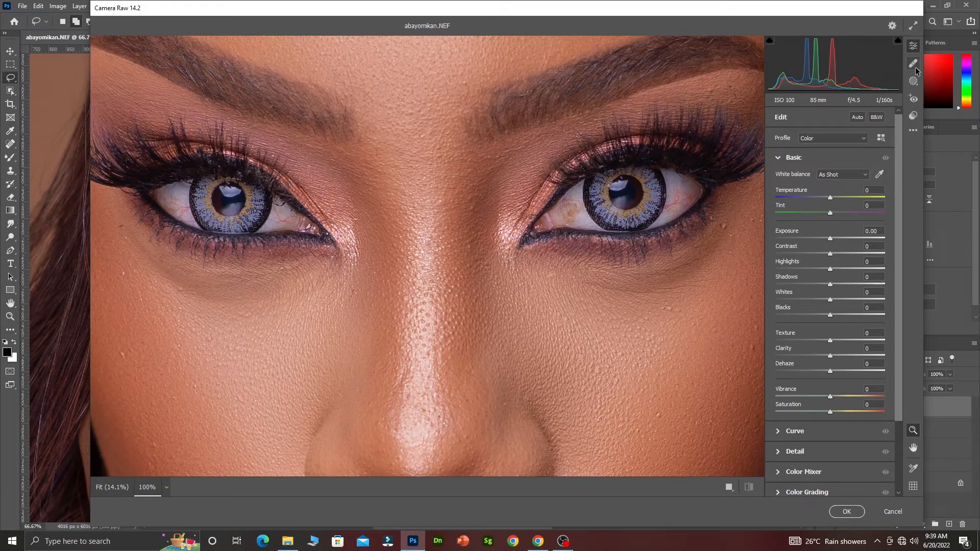
left_click(915, 69)
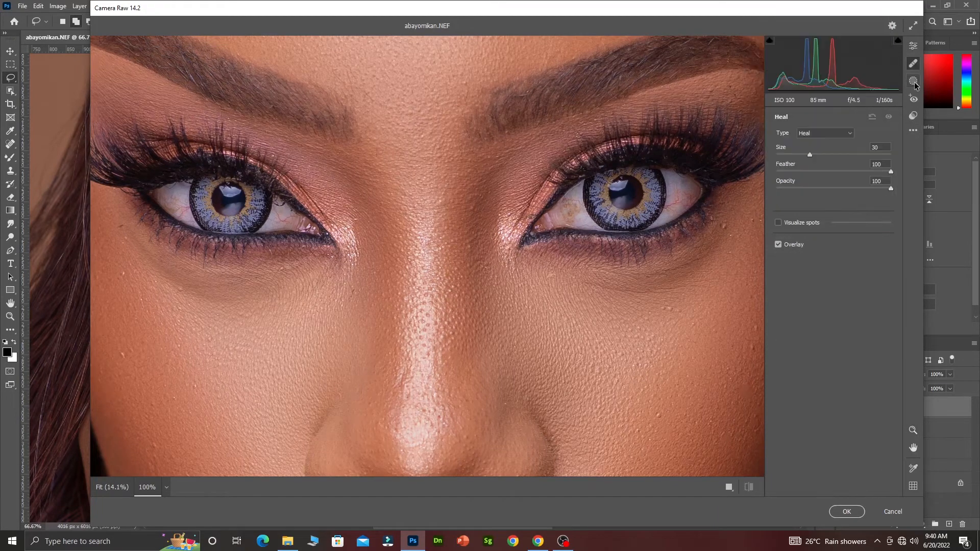
- Create a new brush mask in Camera Raw with Saturation -100 and Temperature -63 for whitening the eyes
left_click(914, 82)
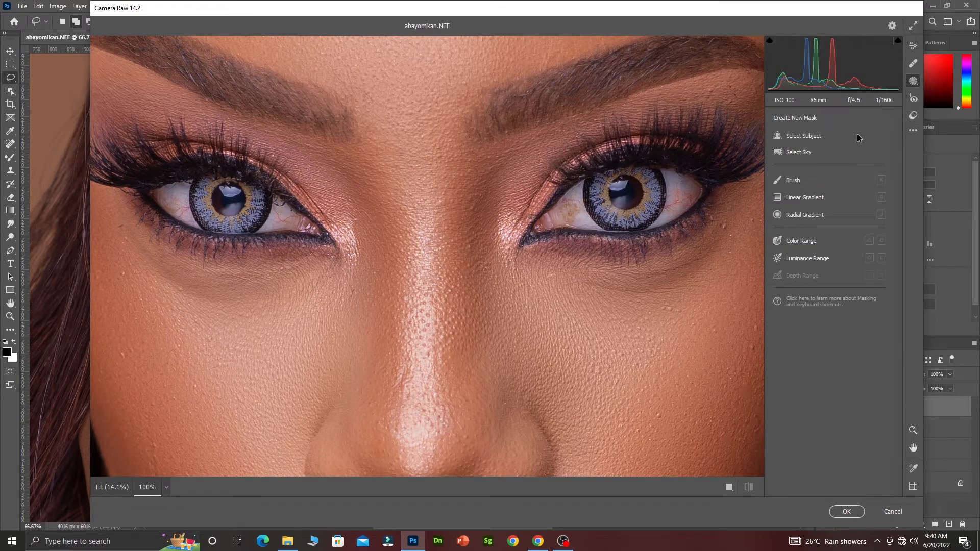
left_click(797, 180)
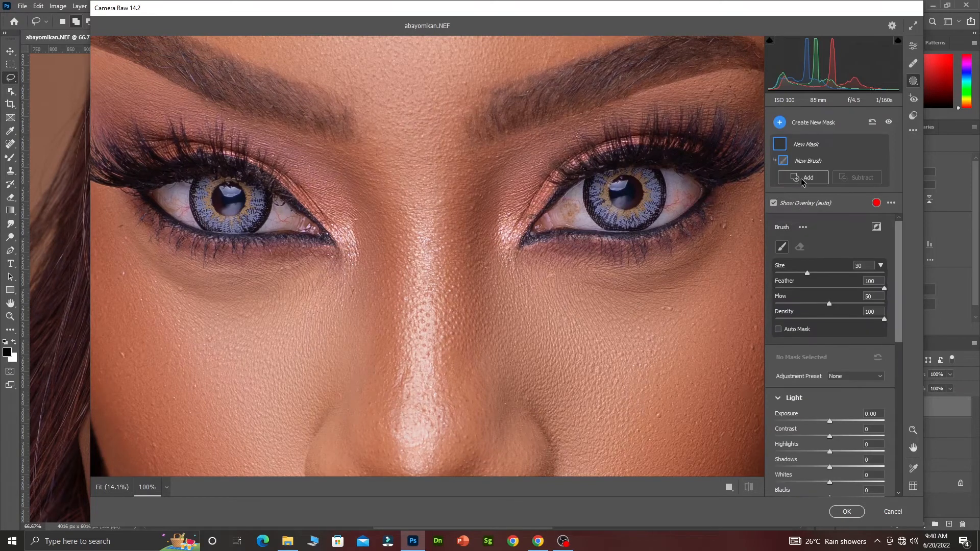
left_click_drag(900, 256, 892, 317)
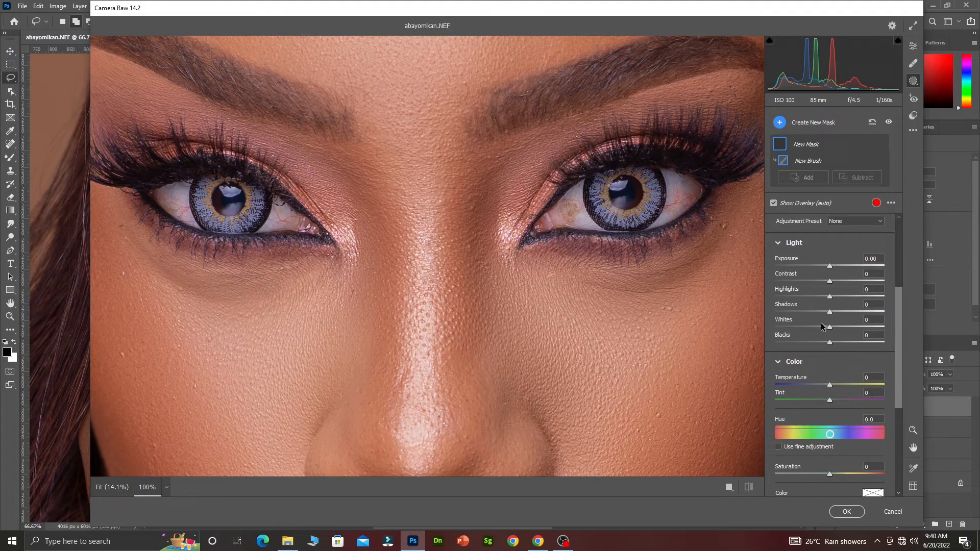
left_click_drag(895, 323, 895, 353)
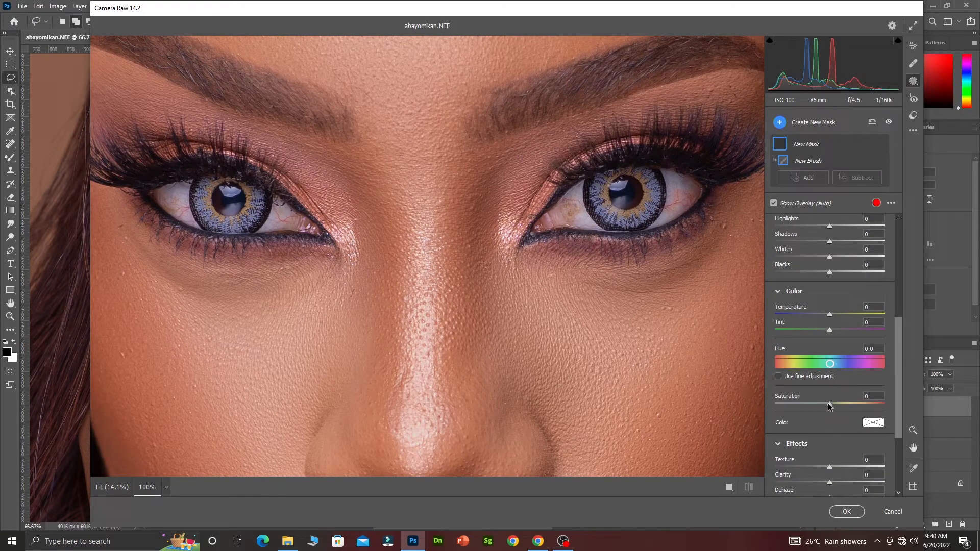
left_click_drag(828, 404, 762, 401)
left_click_drag(830, 317, 797, 320)
mouse_move(898, 345)
left_mouse_down()
mouse_move(888, 406)
mouse_move(901, 303)
left_mouse_up()
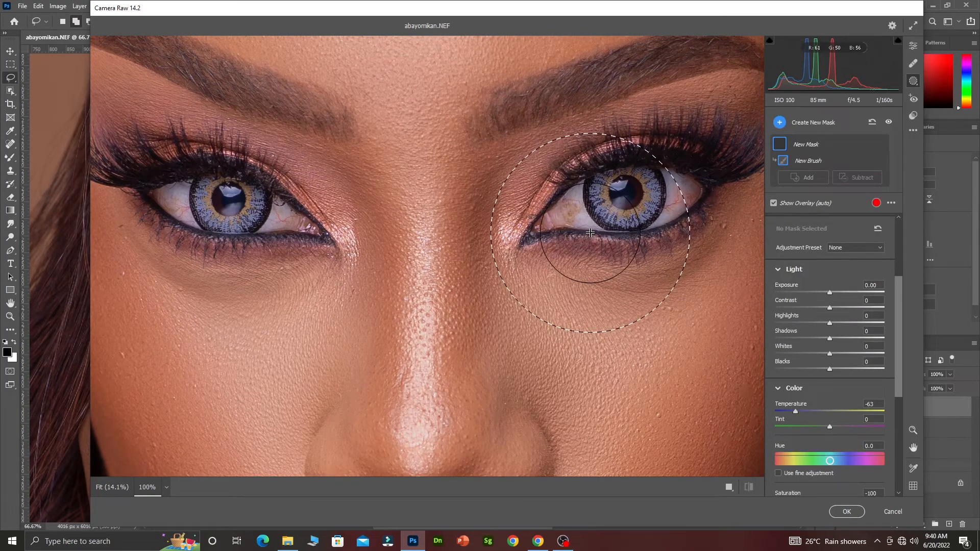
- Shrink the mask brush to fit inside the eye whites and paint over the whites on both sides of each iris
key("bracketleft")
key("bracketleft")
key("bracketleft")
key("bracketleft")
key("bracketleft")
key("bracketleft")
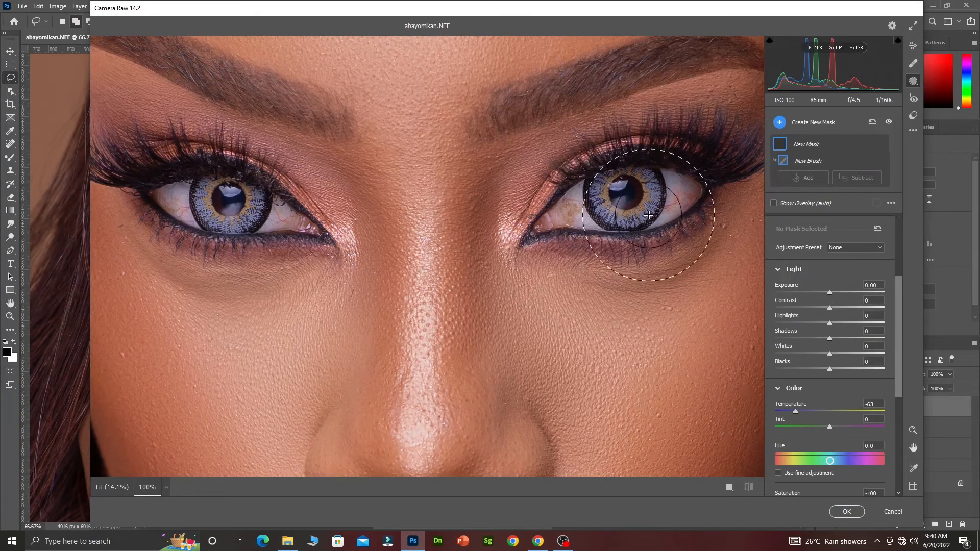
key("bracketleft")
key("bracketleft")
key("bracketleft")
key("bracketleft")
key("bracketleft")
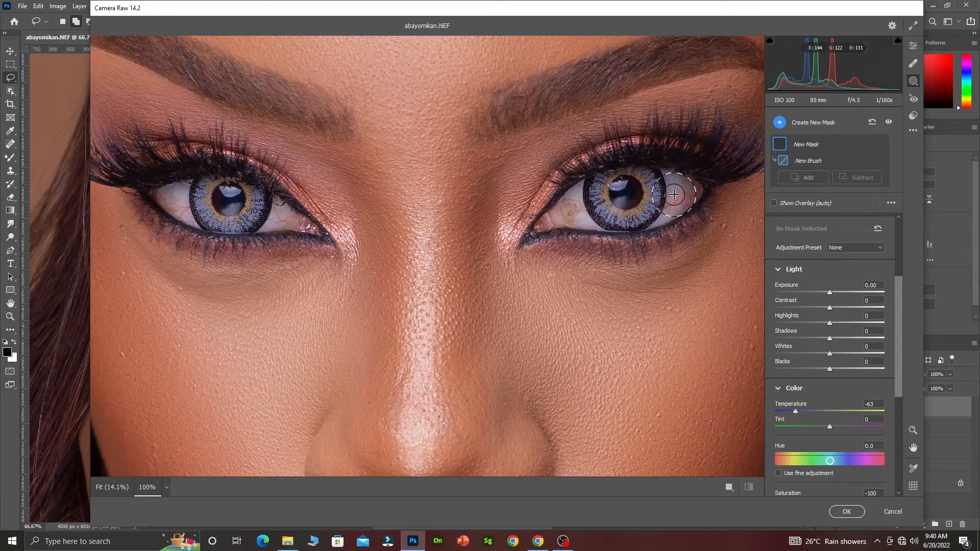
key("bracketleft")
key("bracketleft")
key("bracketleft")
key("bracketleft")
key("bracketleft")
left_click(679, 188)
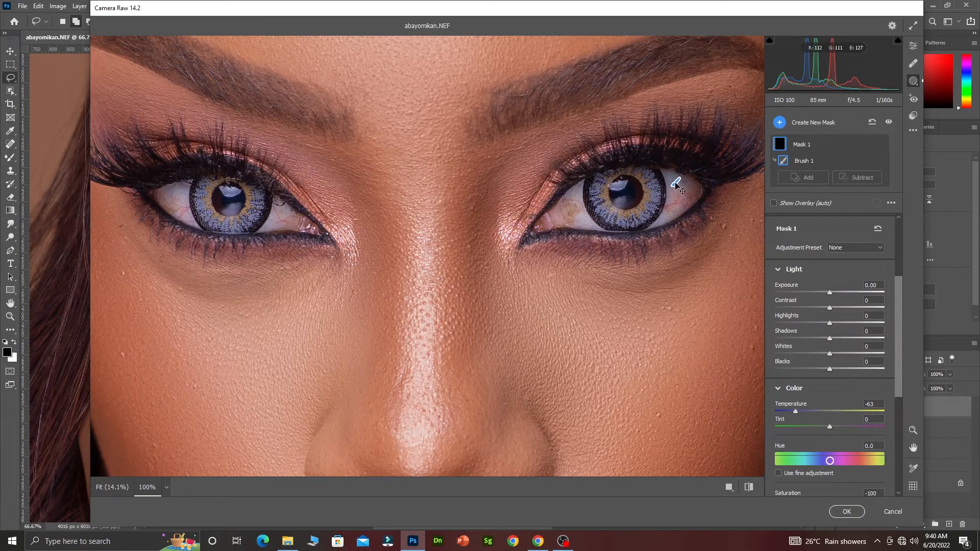
mouse_move(674, 205)
left_mouse_down()
mouse_move(681, 189)
mouse_move(676, 201)
left_mouse_up()
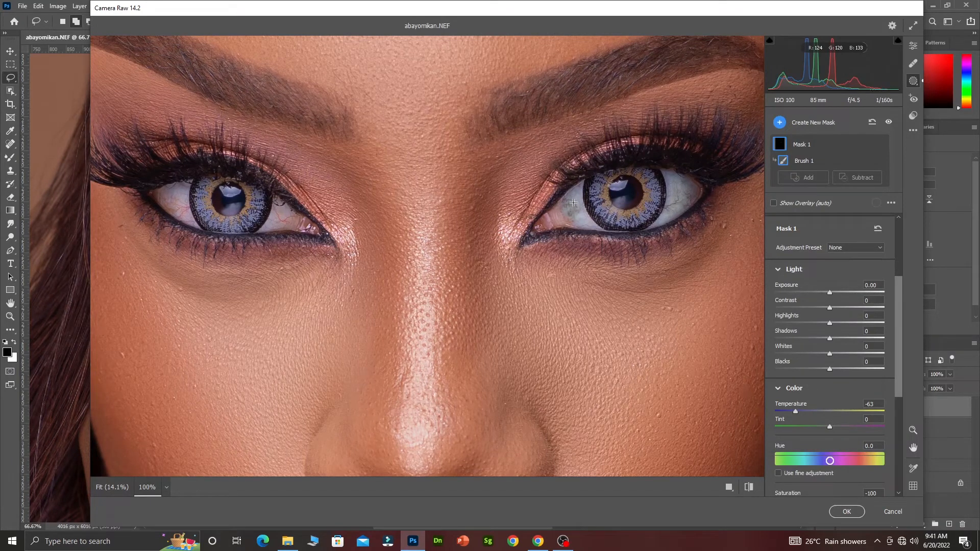
mouse_move(573, 203)
left_mouse_down()
mouse_move(583, 223)
mouse_move(583, 215)
left_mouse_up()
left_click_drag(179, 199, 181, 214)
left_click_drag(277, 213, 280, 219)
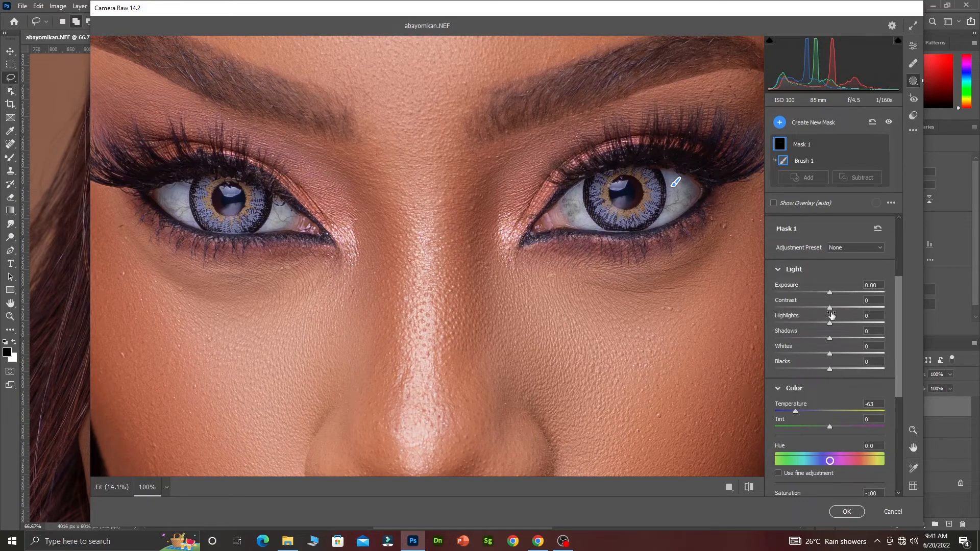
- Set the eye mask's Exposure to +0.15, Contrast -8, Highlights +15, Shadows +16, Whites +24 and Blacks +24
left_click_drag(829, 295, 840, 324)
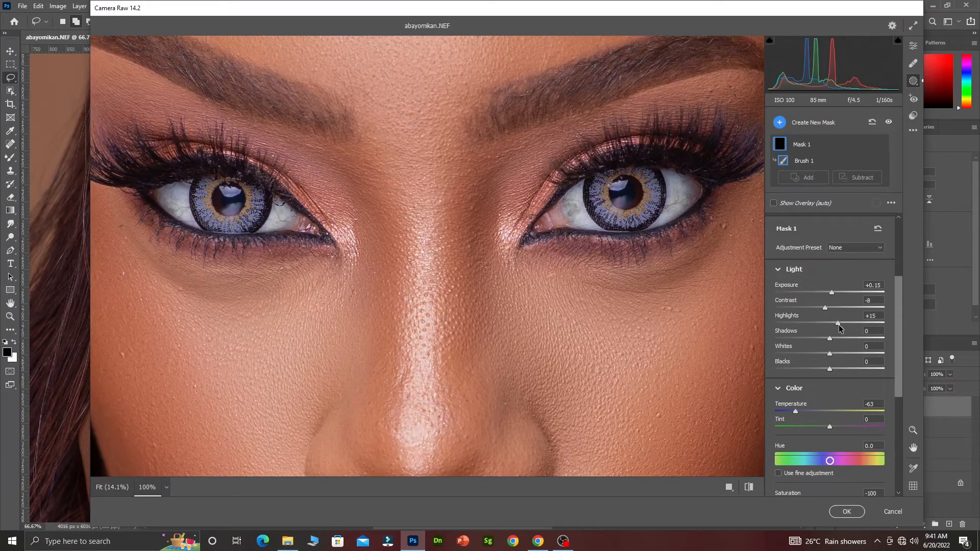
left_click_drag(829, 338, 844, 368)
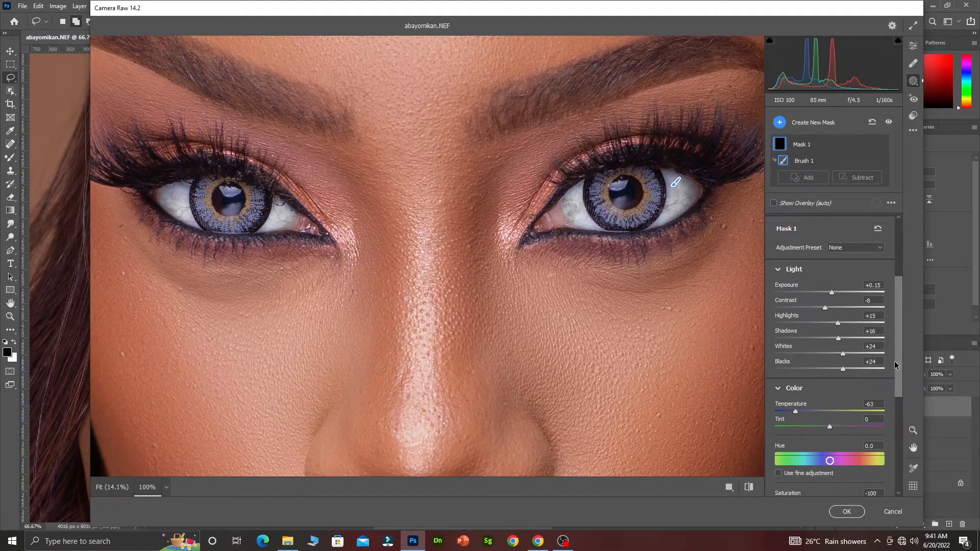
- Set the eye mask's Tint to +15 and Saturation to -92, and compare the eyes before and after the mask
scroll(897, 371, "down", 2)
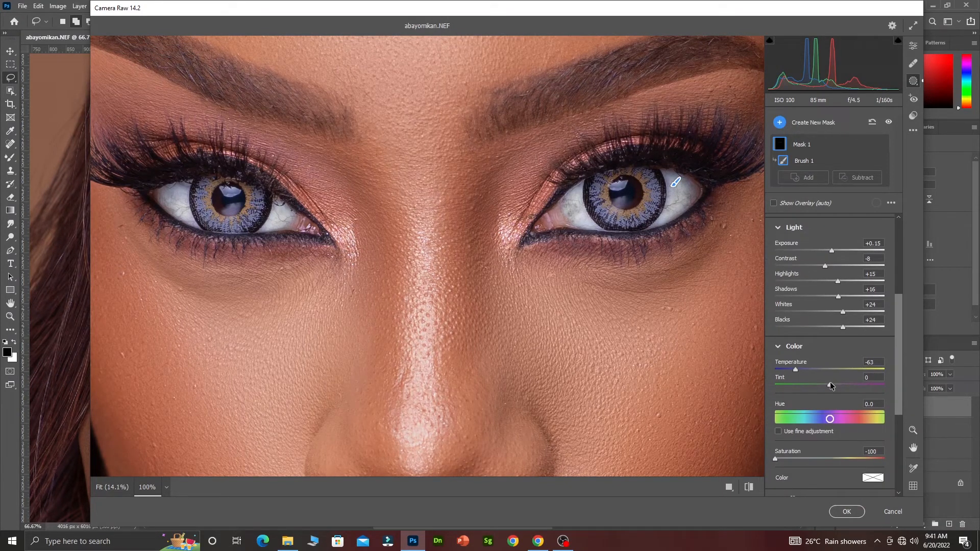
mouse_move(829, 384)
left_mouse_down()
mouse_move(812, 387)
mouse_move(838, 387)
mouse_move(800, 386)
mouse_move(837, 384)
left_mouse_up()
scroll(888, 382, "down", 3)
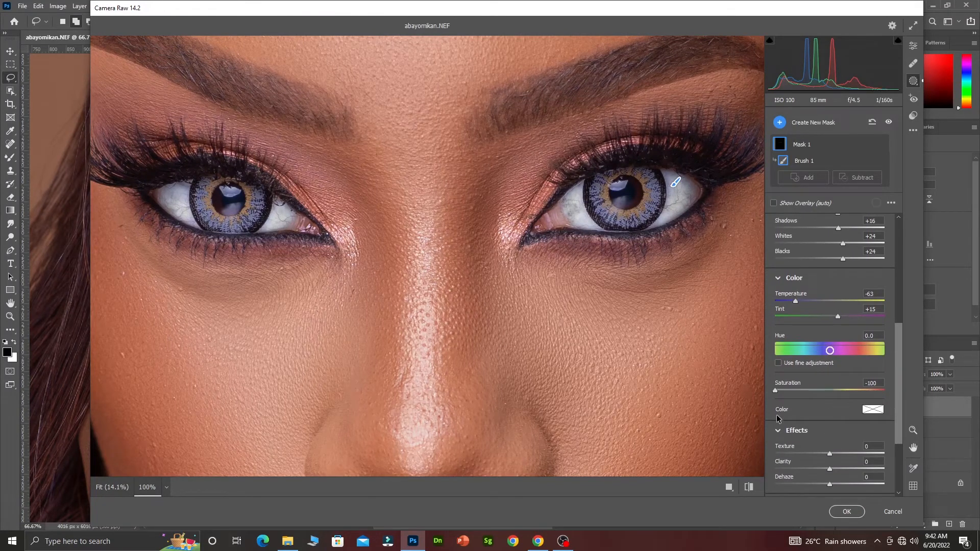
left_click_drag(776, 390, 780, 391)
left_click(748, 487)
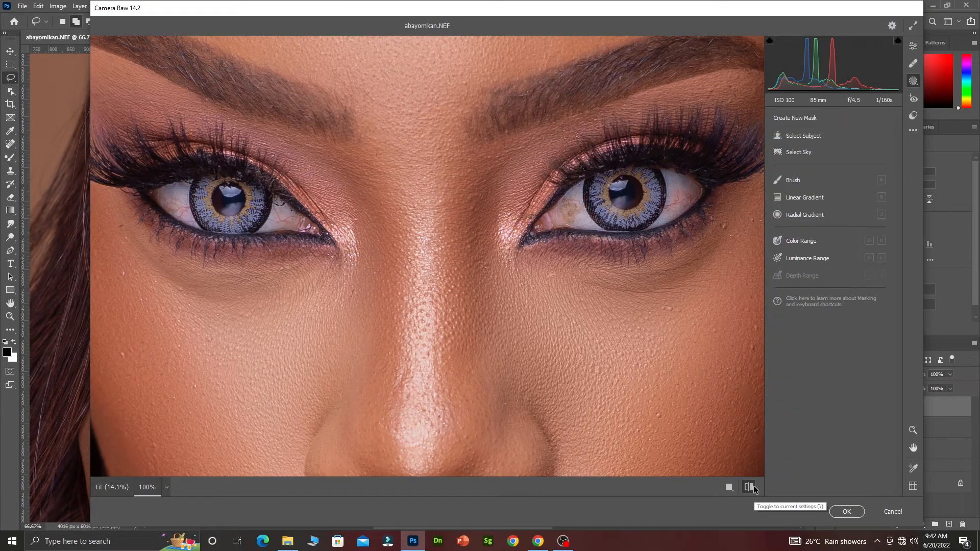
left_click(748, 487)
left_click(753, 487)
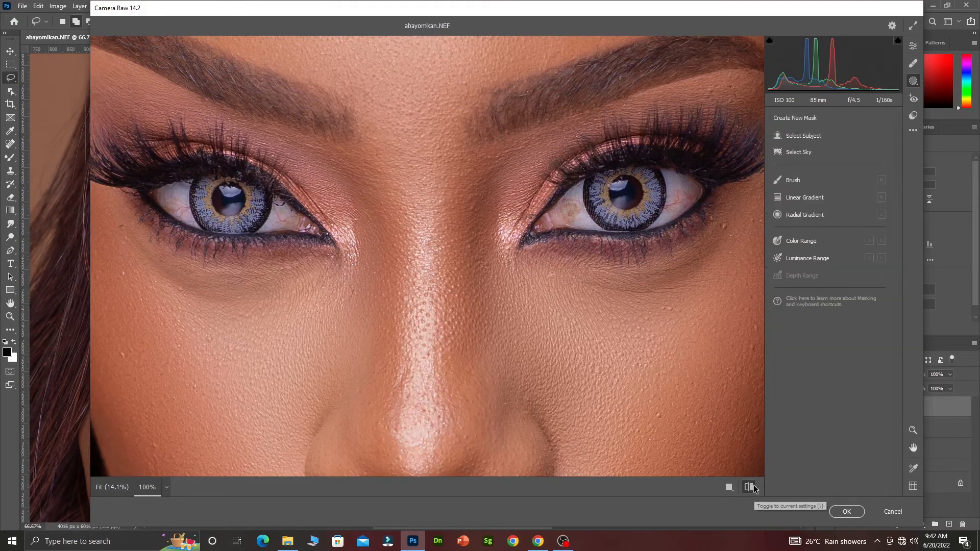
left_click(754, 487)
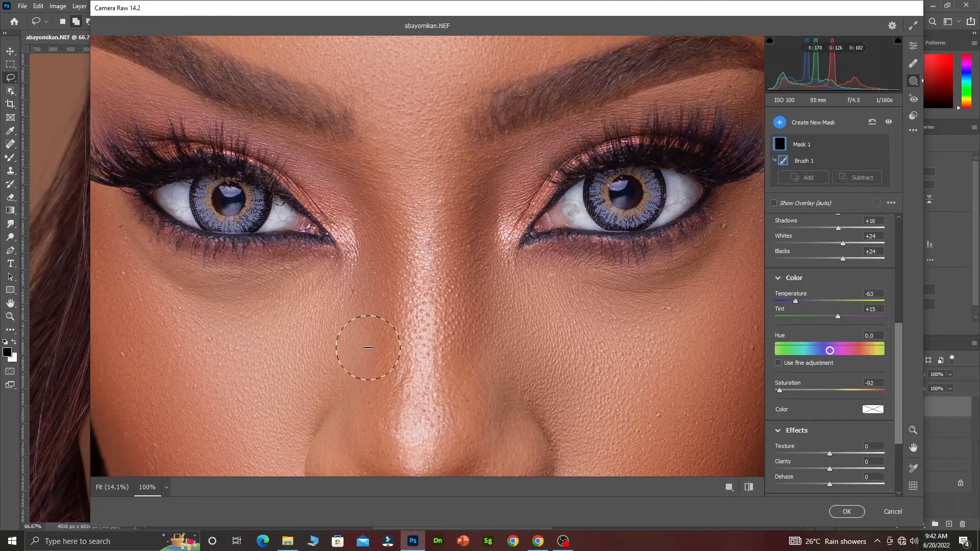
- Lower the eye mask's Exposure to -0.30 while judging the whole portrait, and compare it with the original
left_click(165, 488)
left_click(193, 455)
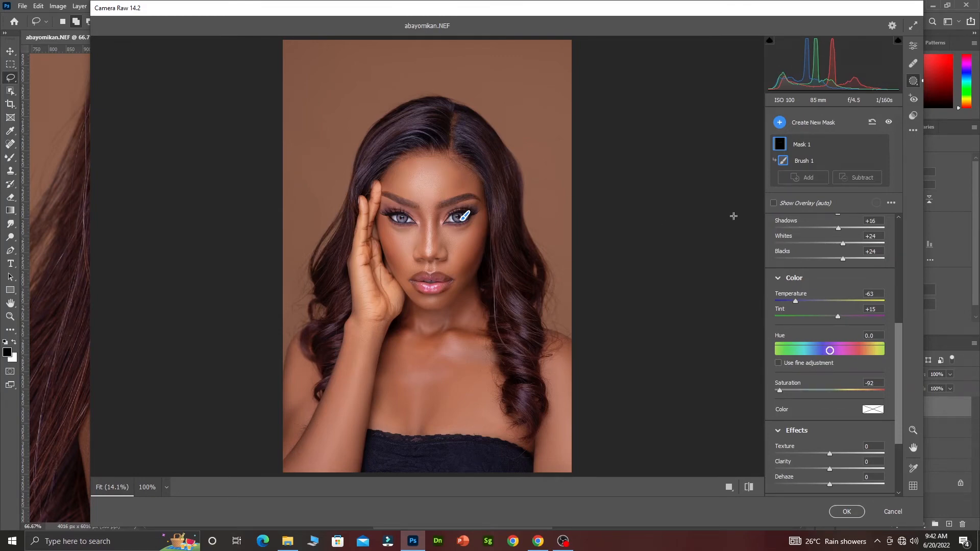
left_click_drag(896, 343, 898, 296)
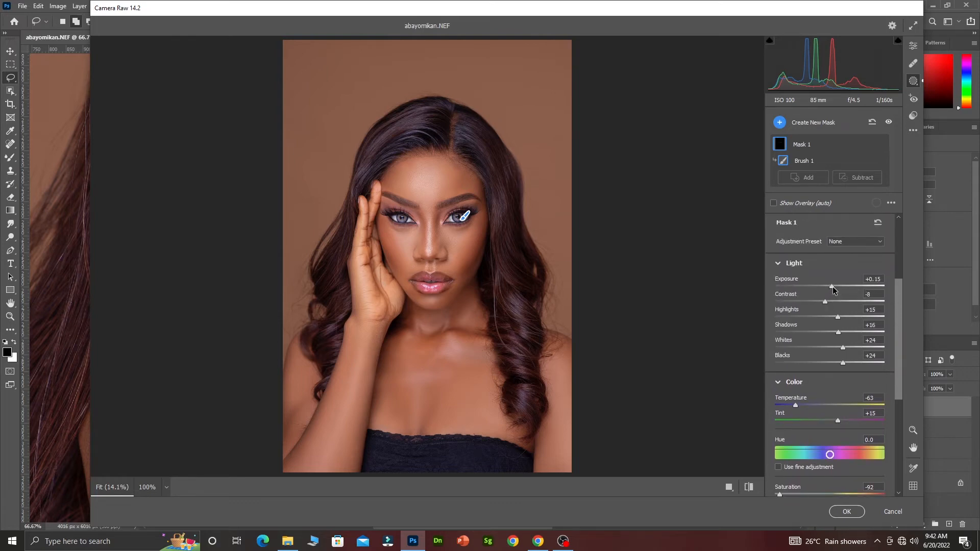
left_click_drag(833, 283, 827, 290)
left_click(748, 487)
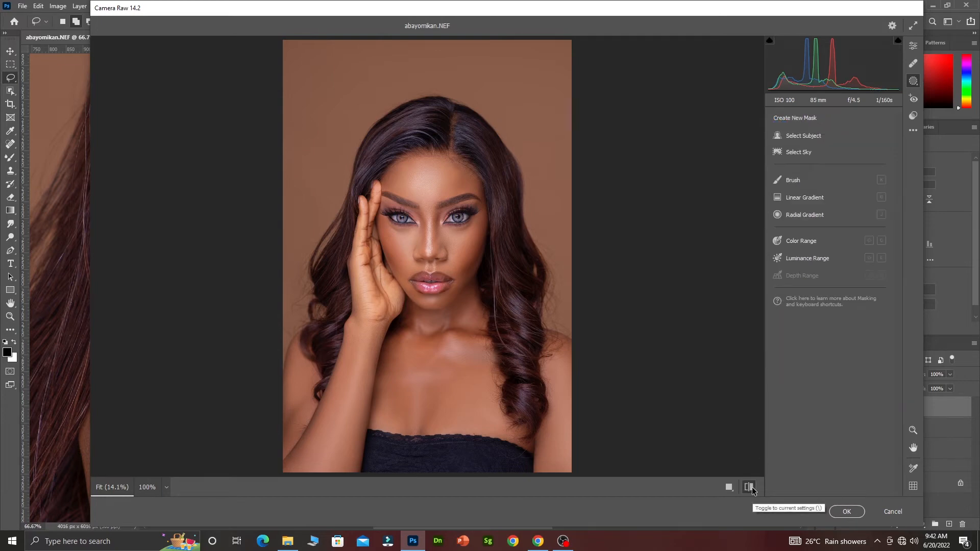
left_click(748, 487)
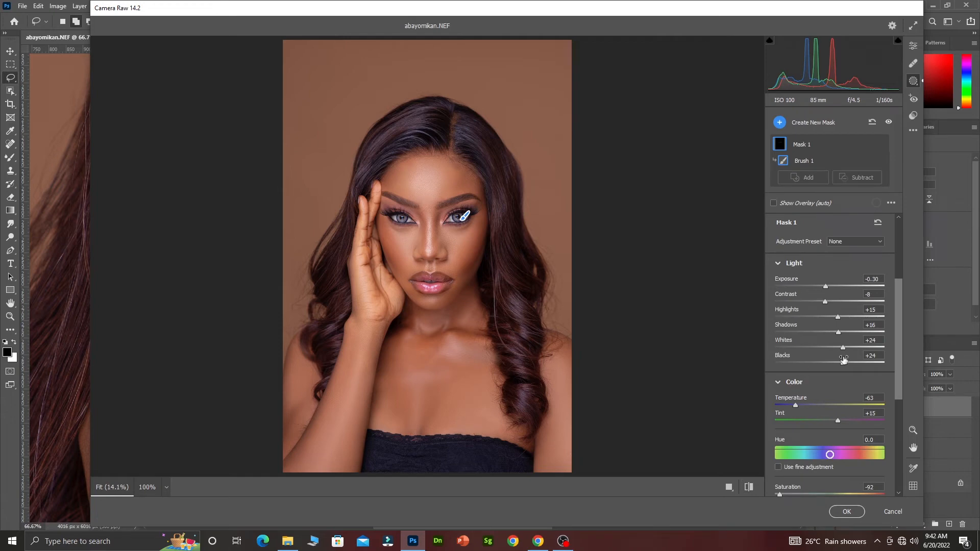
- Set the eye mask's Whites to -6, Highlights to +19 and Blacks to +7, compare before and after, and apply the filter
left_click_drag(842, 348, 826, 353)
left_click_drag(837, 317, 838, 316)
left_click_drag(841, 319, 842, 320)
left_click_drag(843, 366, 836, 369)
left_click(748, 486)
left_click(749, 487)
left_click(748, 487)
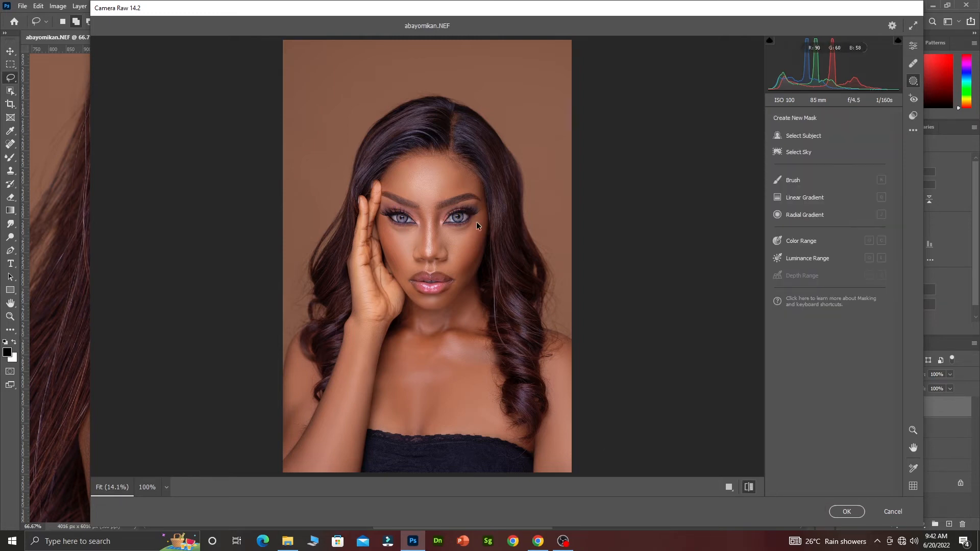
left_click(750, 487)
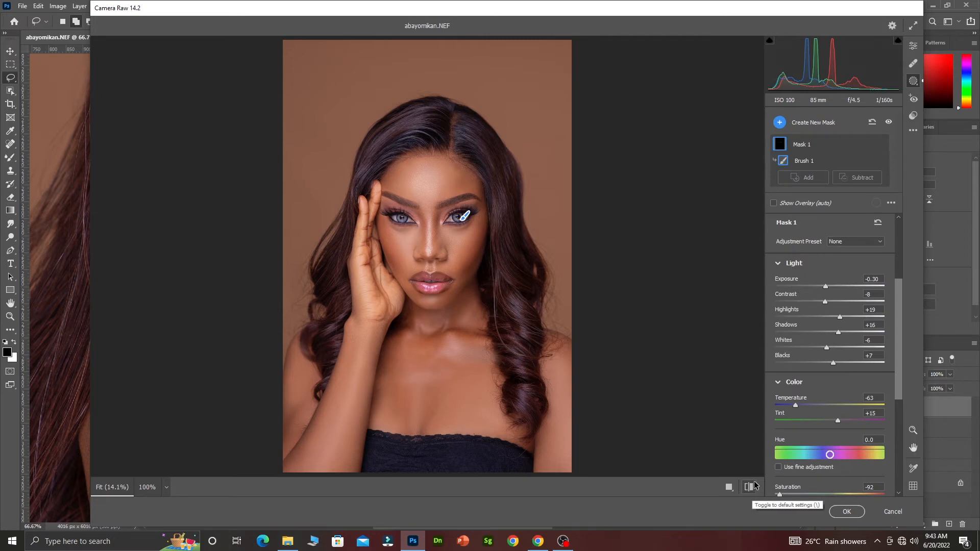
left_click(846, 511)
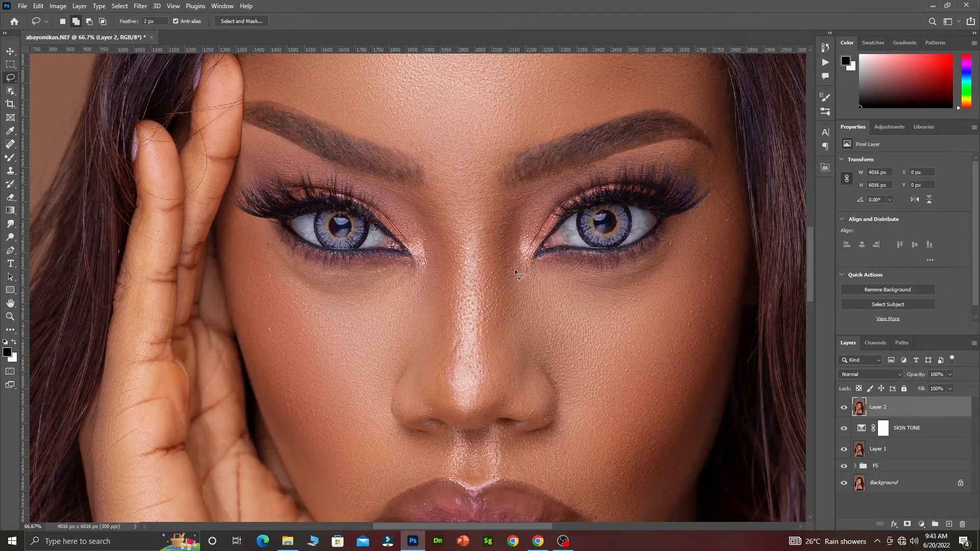
- Examine the whitened eyes up close and in the context of the whole portrait
left_click(512, 248, "ctrl+alt")
left_click(512, 249, "ctrl+alt")
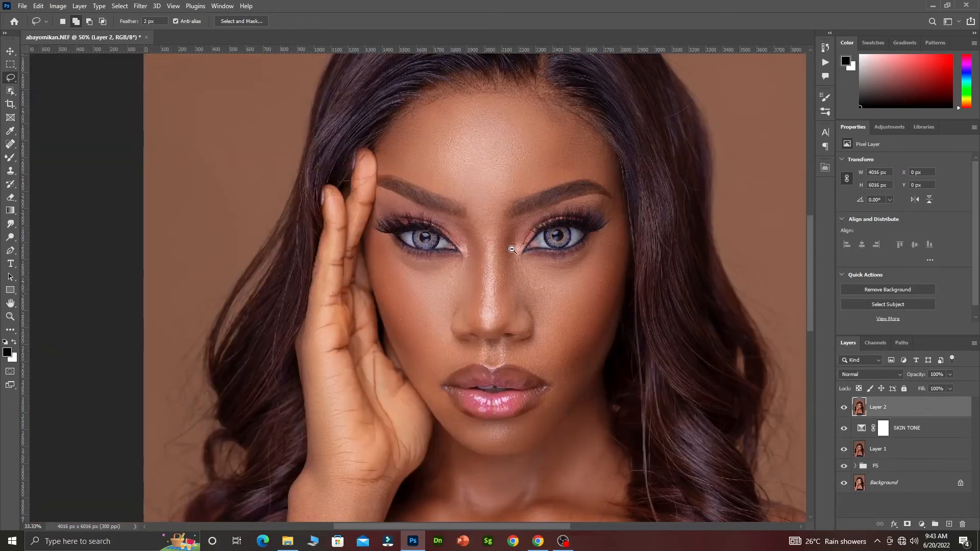
left_click(512, 249, "ctrl+alt")
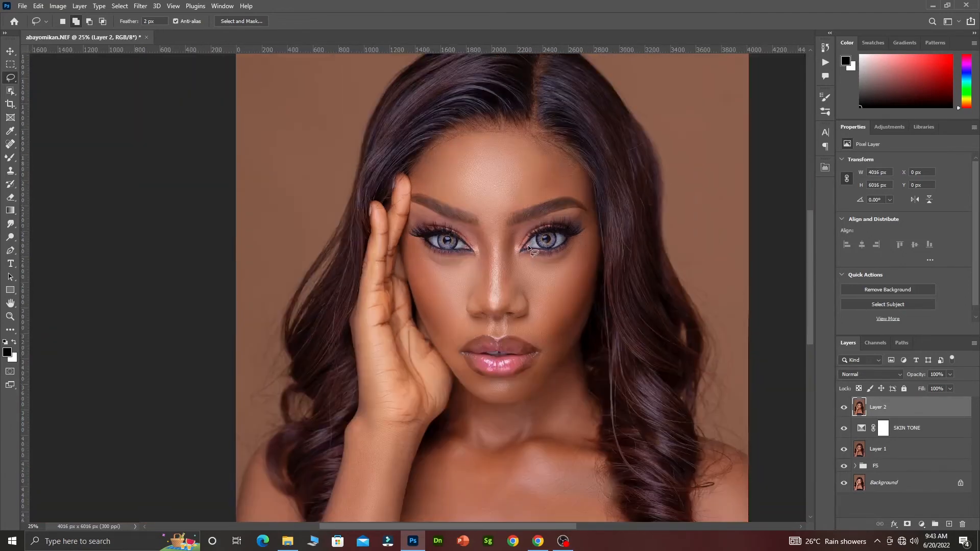
left_click(527, 247, "ctrl")
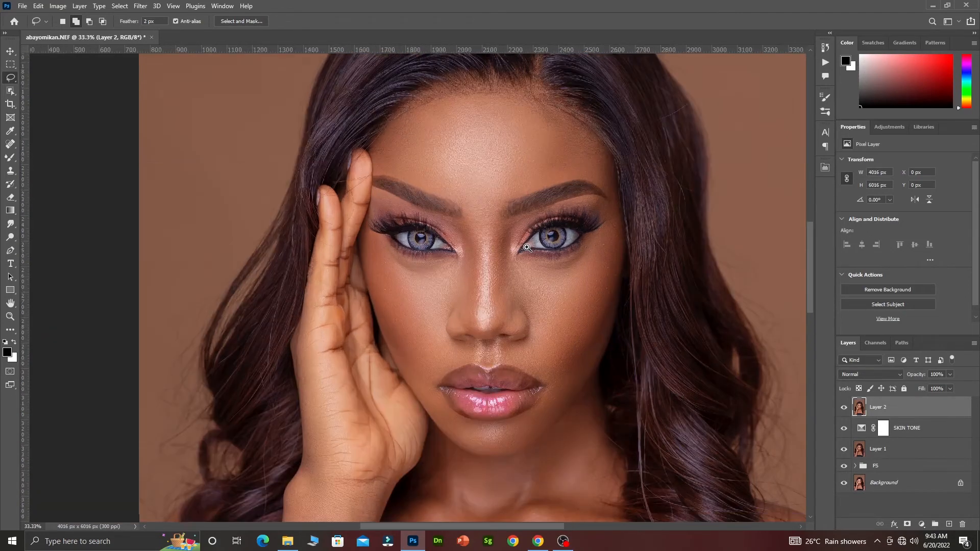
left_click(527, 247, "ctrl")
left_click(527, 248, "ctrl")
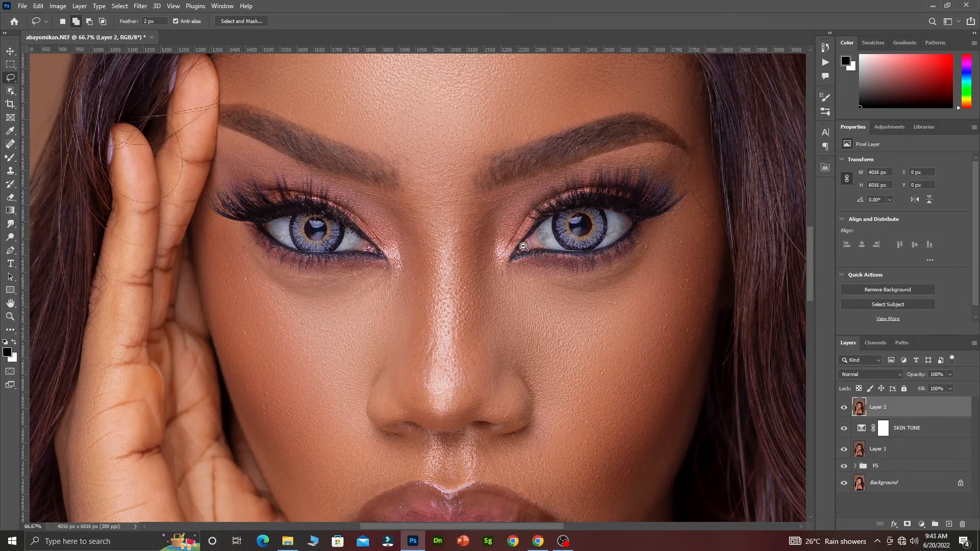
left_click(526, 247, "alt")
left_click(524, 247, "alt")
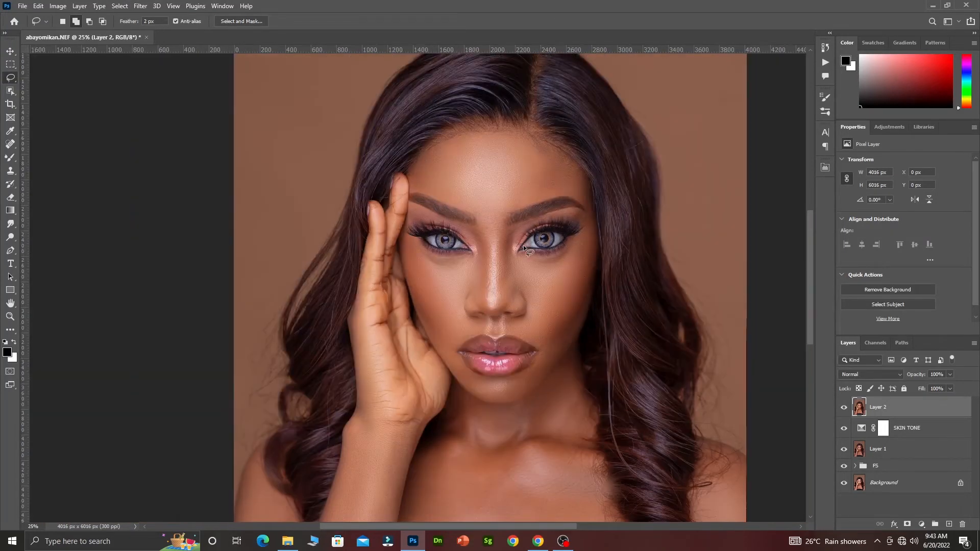
left_click(525, 248, "alt")
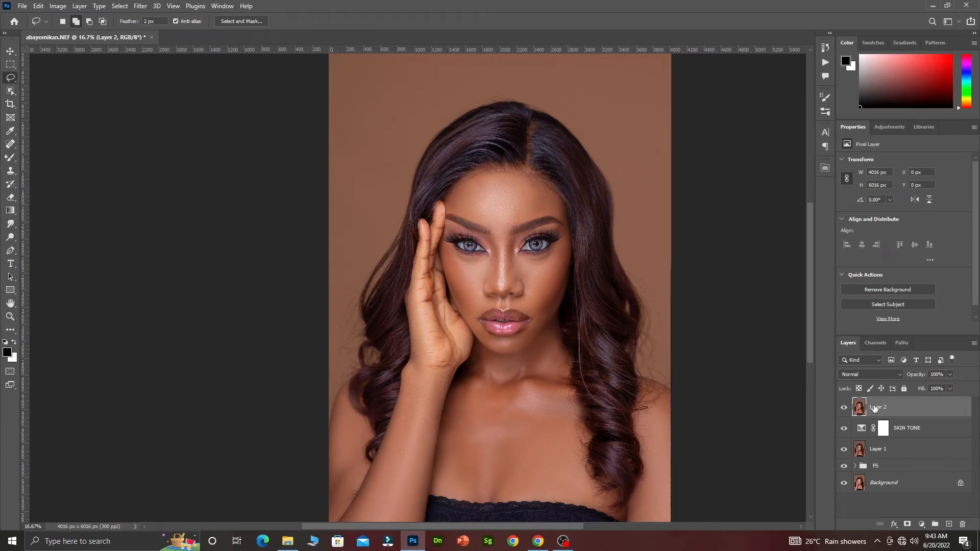
- Duplicate Layer 2, add a Black & White adjustment layer above it with Reds -95, and hide the adjustment
key("ctrl+j")
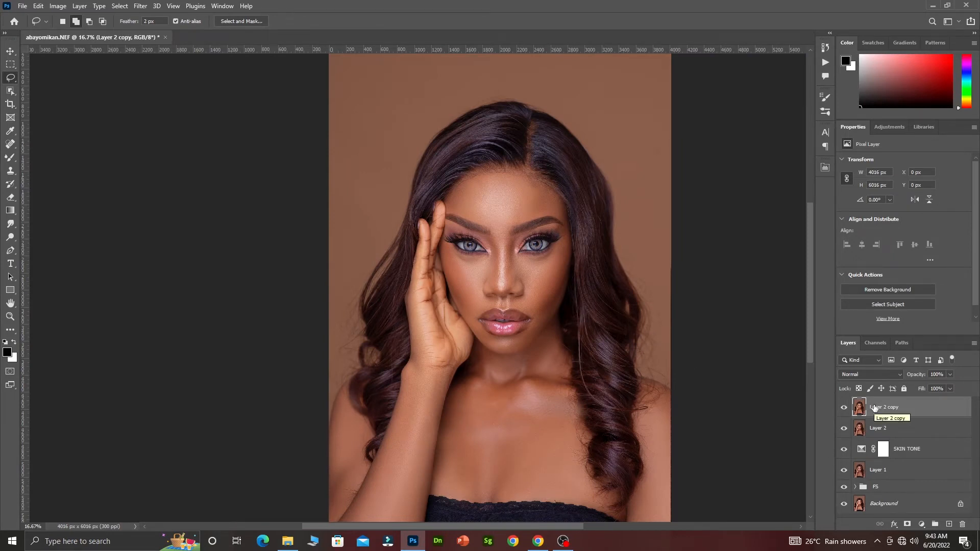
left_click(922, 524)
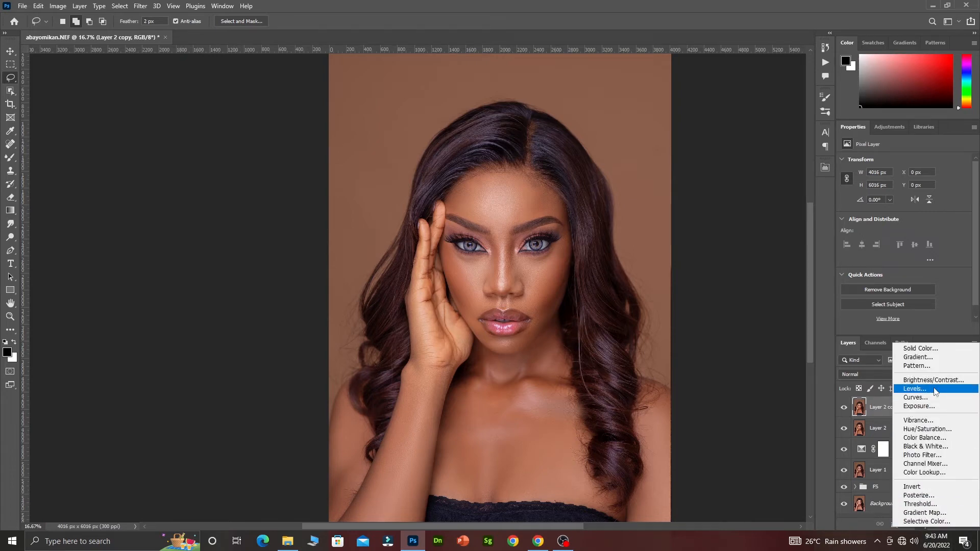
left_click(927, 448)
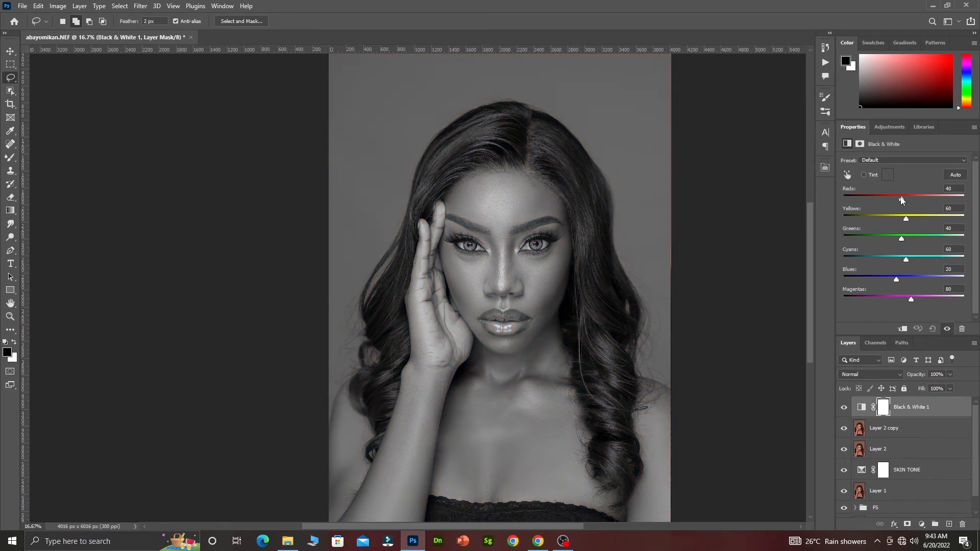
left_click_drag(901, 200, 868, 203)
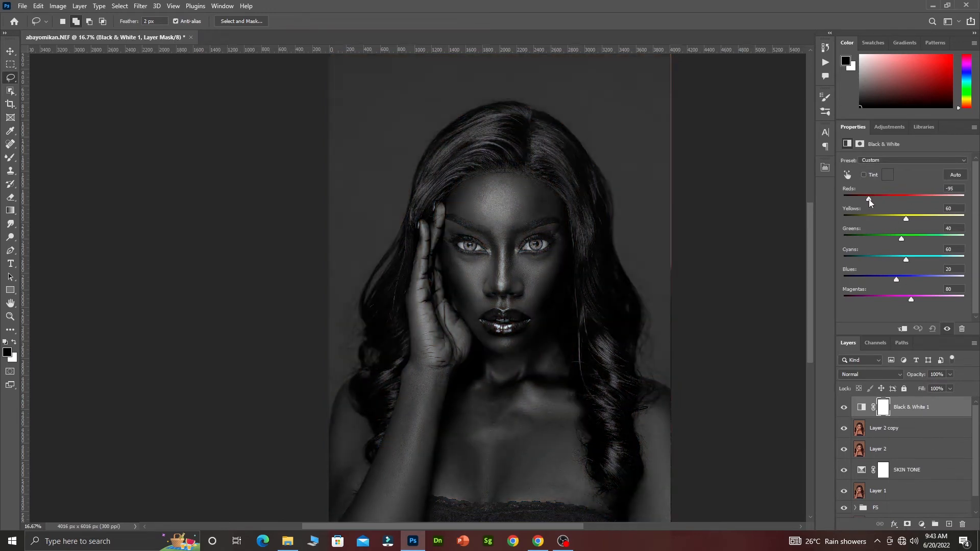
left_click(844, 407)
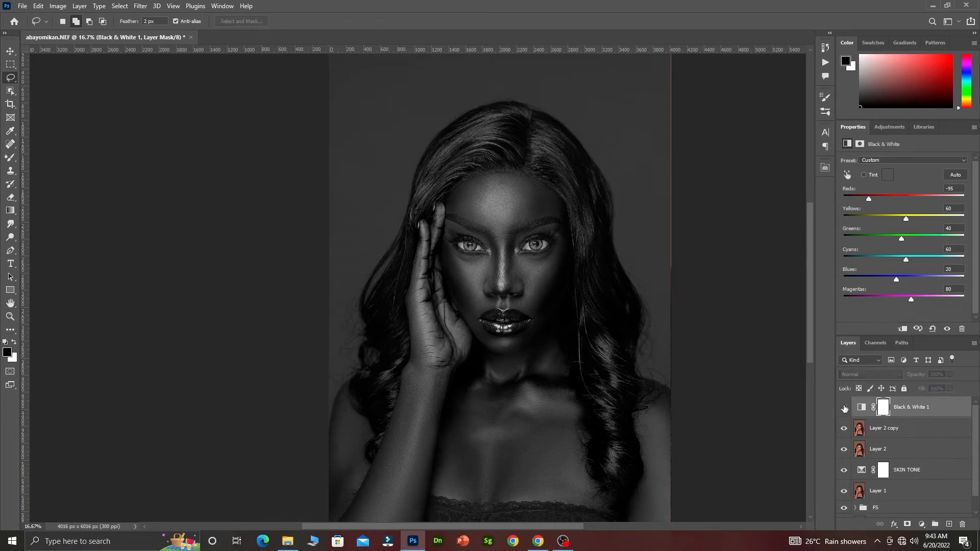
- Add a white Solid Color fill layer directly above Layer 2 copy
left_click(907, 431)
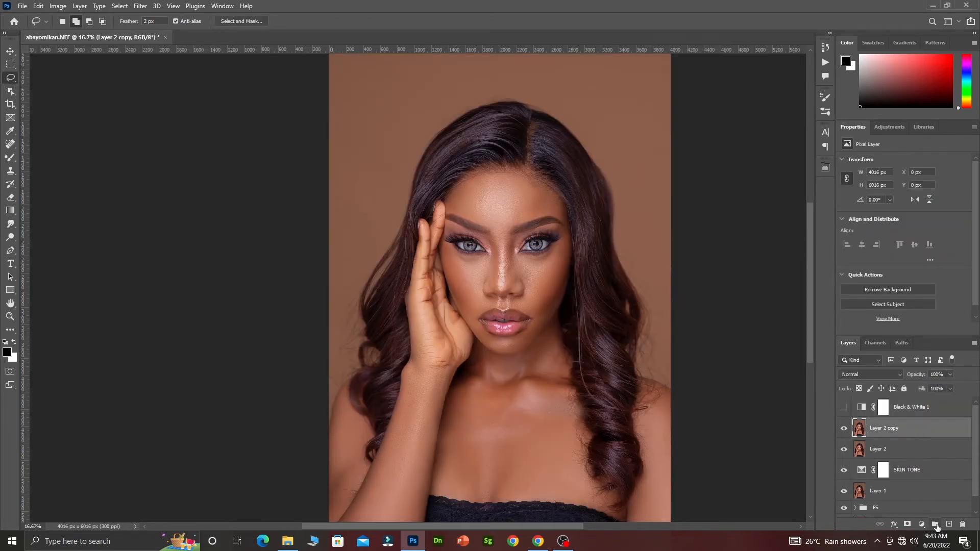
left_click(922, 525)
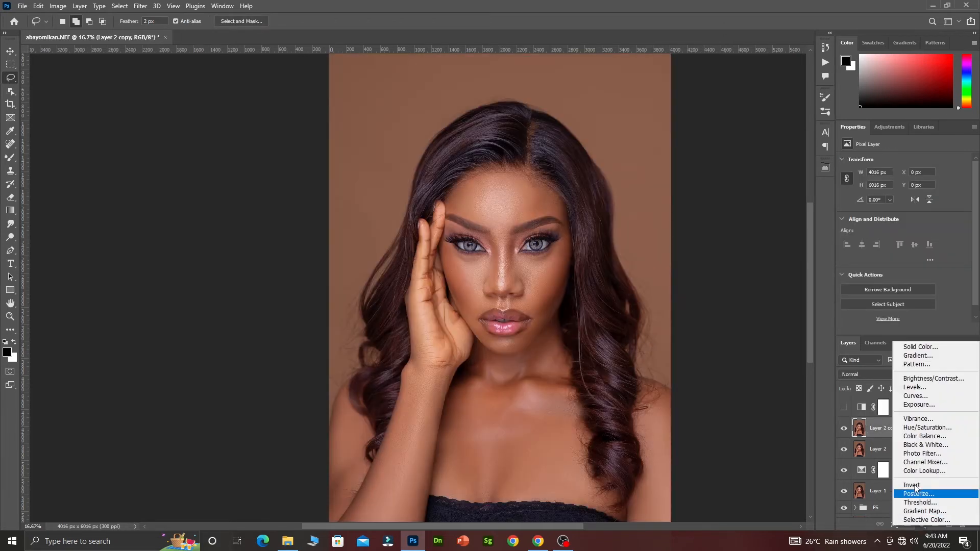
left_click(916, 351)
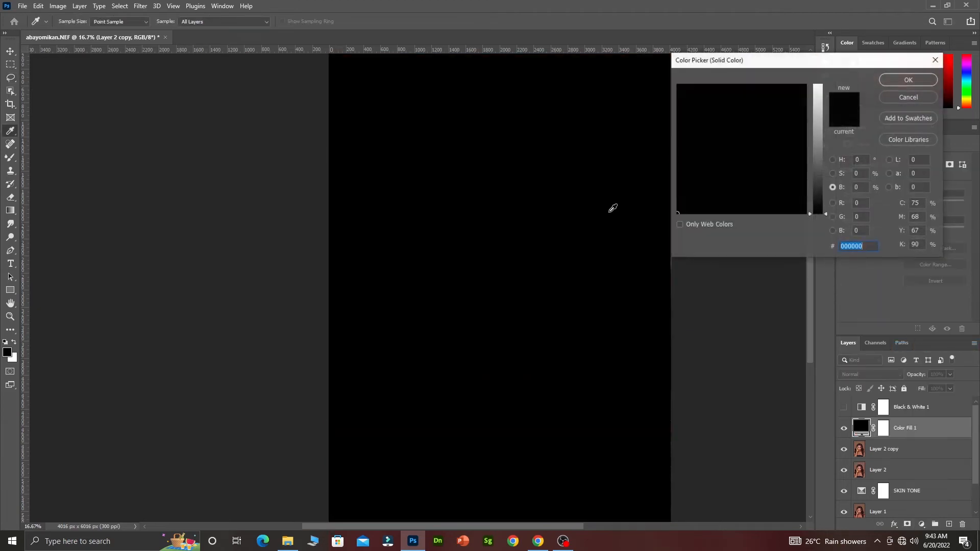
left_click_drag(817, 128, 818, 75)
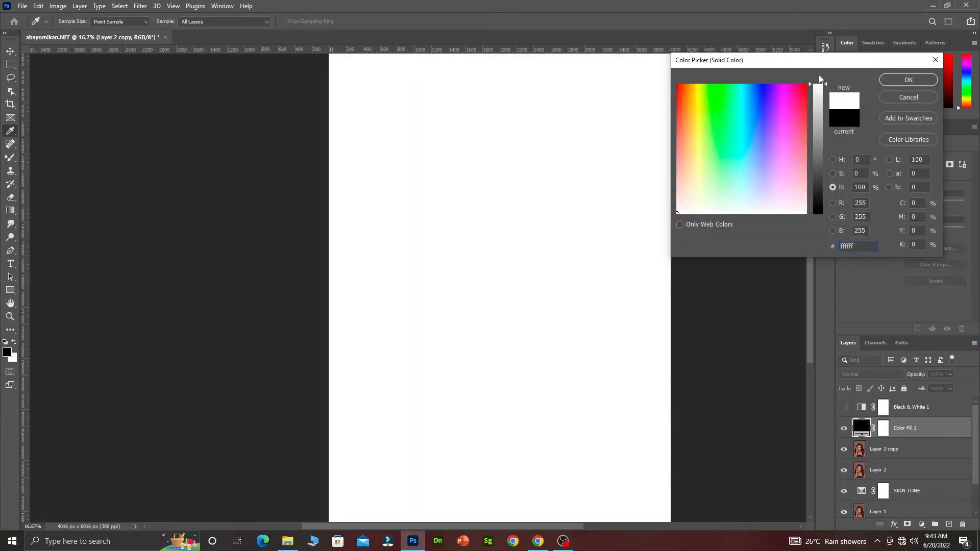
left_click(833, 160)
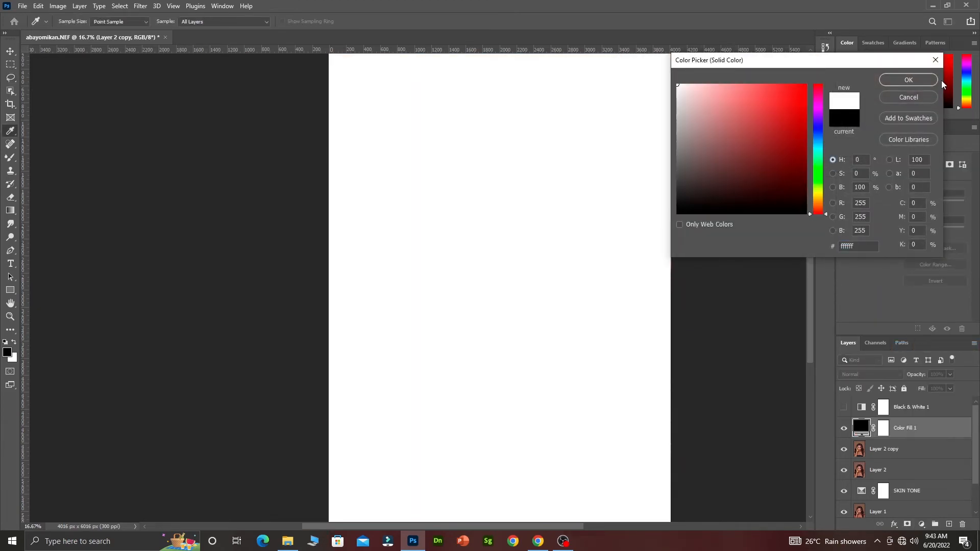
left_click(909, 80)
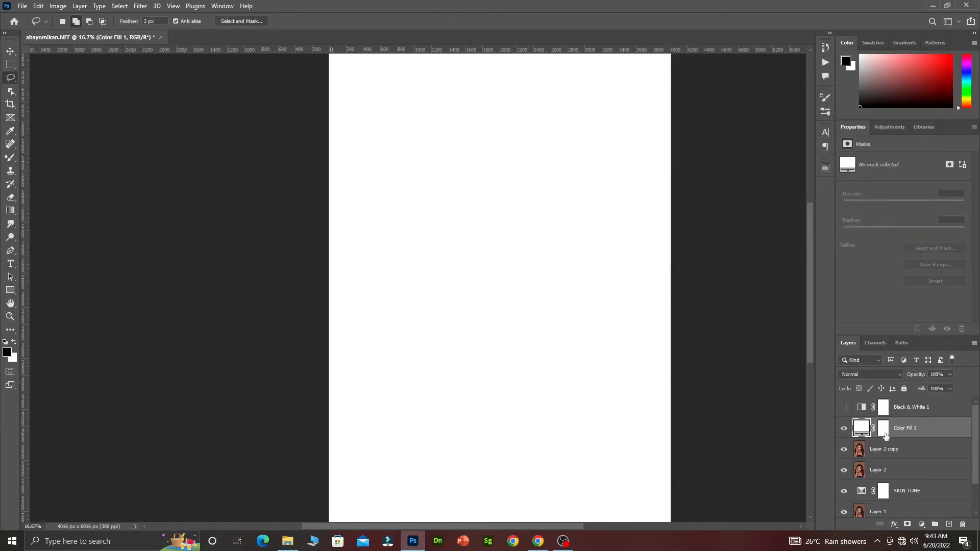
- Invert the fill layer's mask to black and turn the Black & White adjustment back on
left_click(884, 431)
key("ctrl+i")
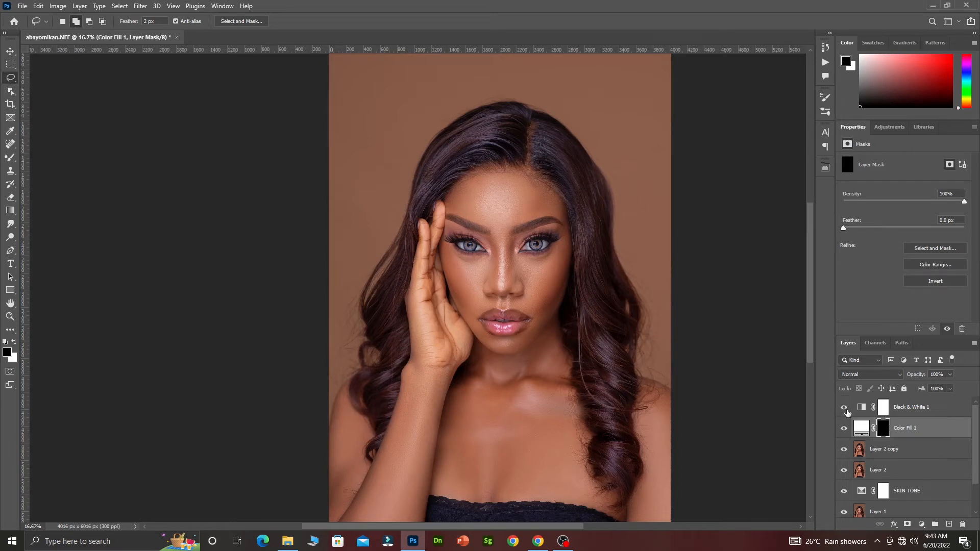
left_click(844, 408)
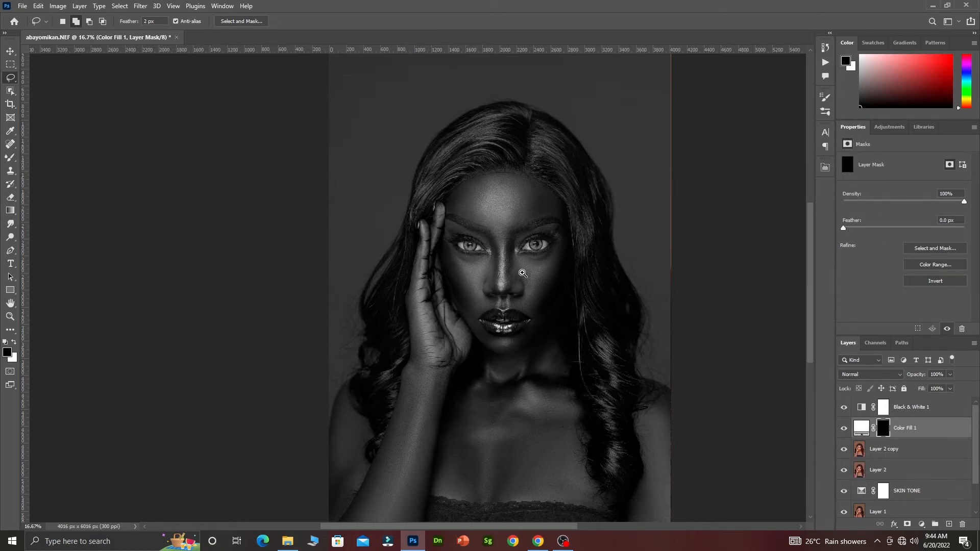
- Paint a highlight on the centre of the forehead in the fill mask with a 900 px white brush, and compare it with the layer hidden
left_click(523, 274, "ctrl")
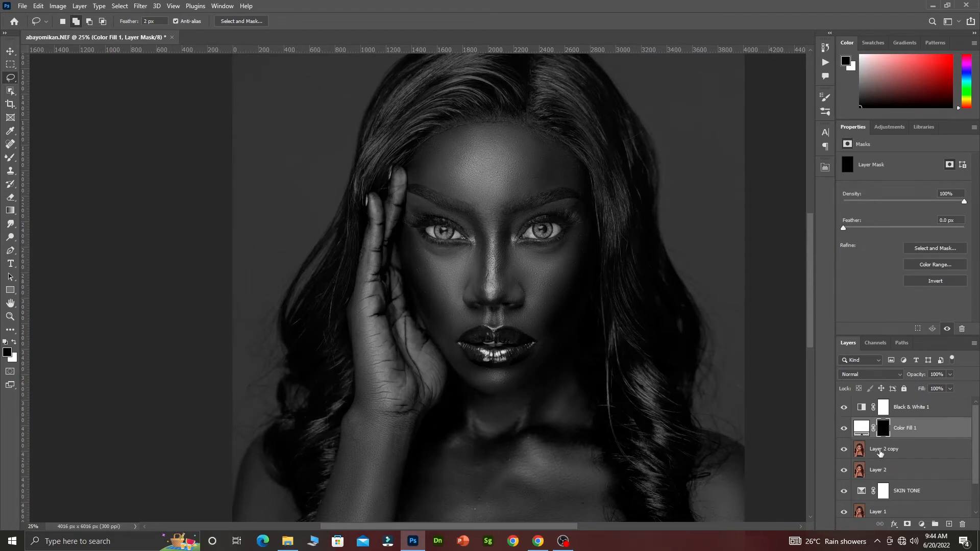
right_click(11, 159)
left_click(94, 160)
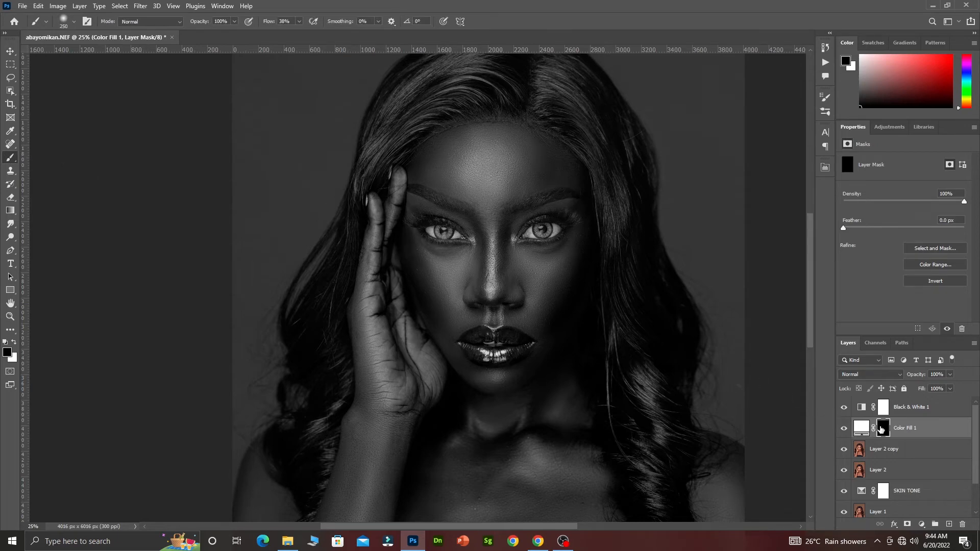
key("x")
left_click(509, 176, "ctrl+space")
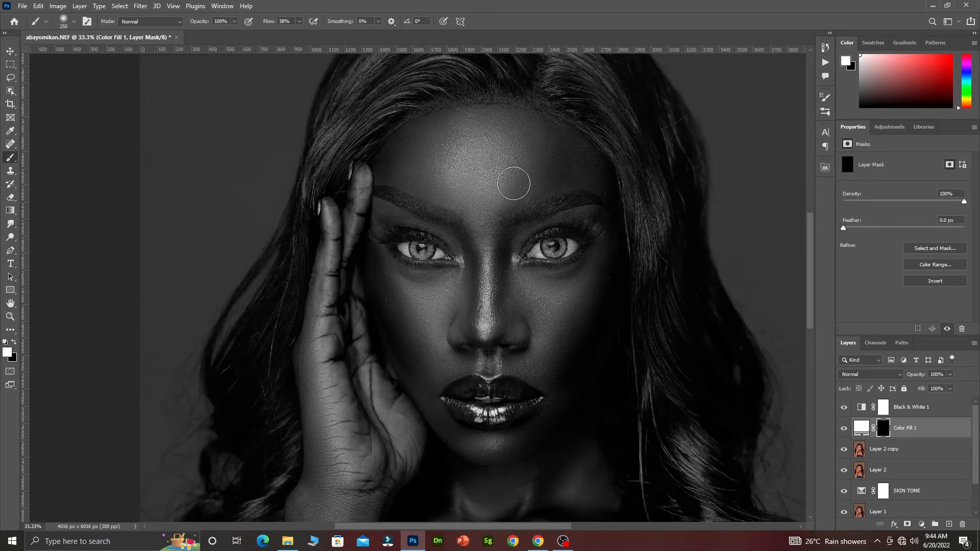
key("]")
key("]")
key("]")
key("]")
key("]")
key("]")
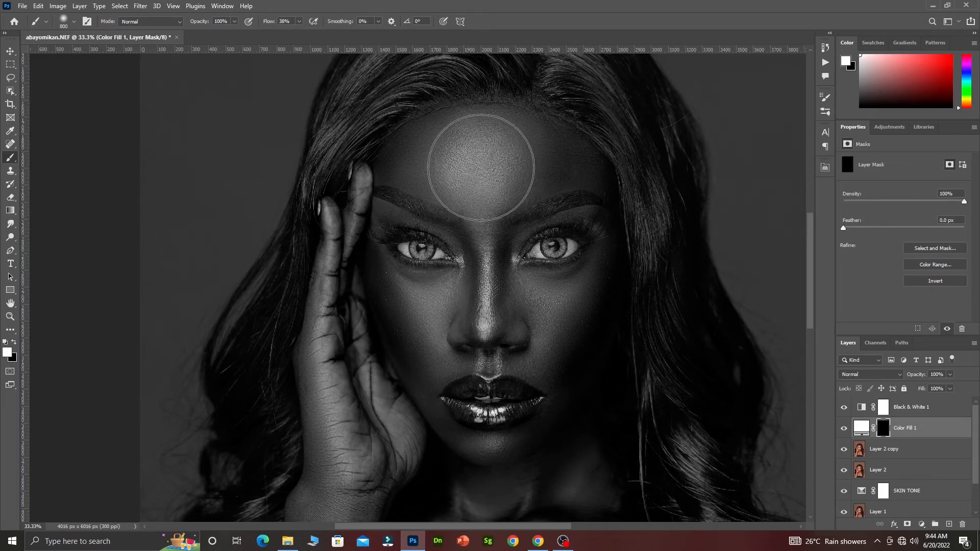
key("]")
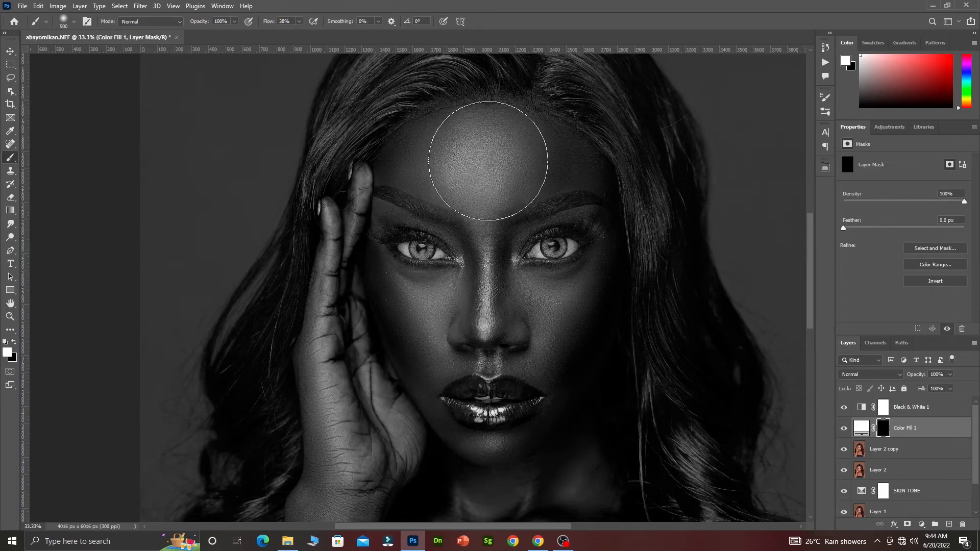
left_click_drag(487, 161, 470, 153)
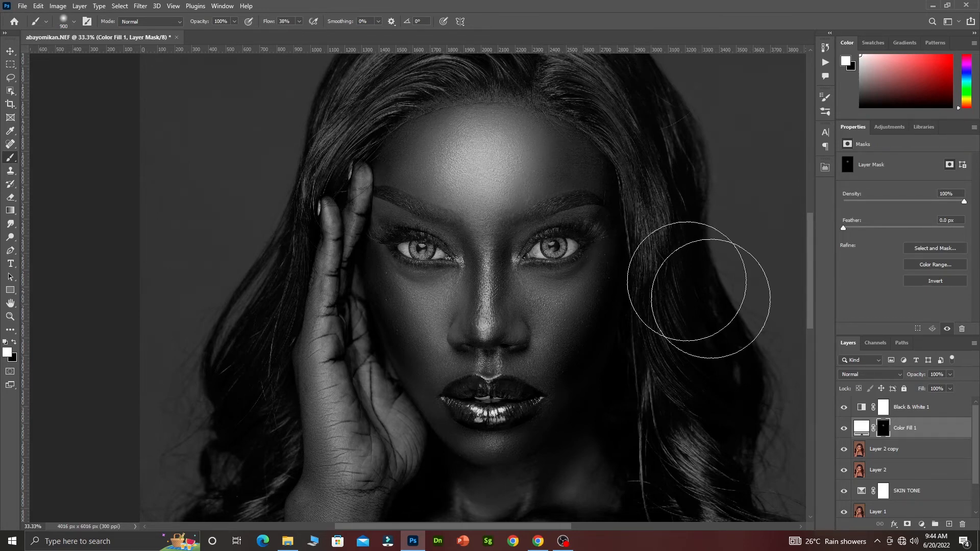
left_click(845, 429)
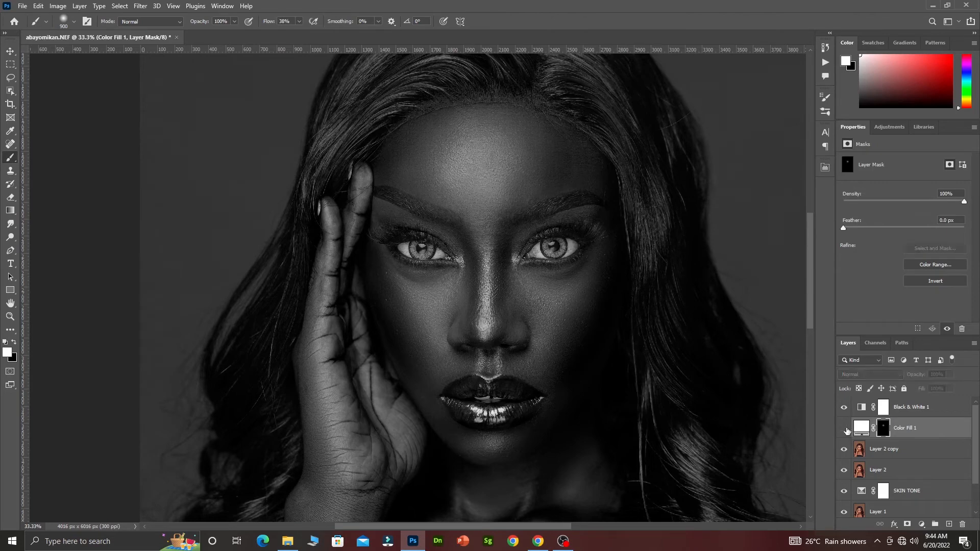
left_click(845, 429)
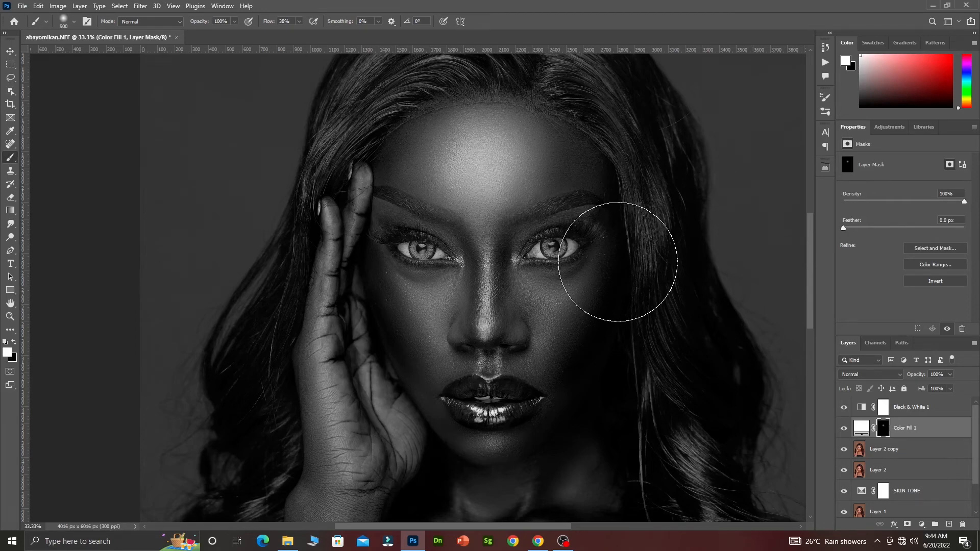
- Reduce the brush to about 200 px and paint a highlight down the bridge of the nose in the mask
key("bracketleft")
key("bracketleft")
key("bracketleft")
key("bracketleft")
key("bracketleft")
key("bracketleft")
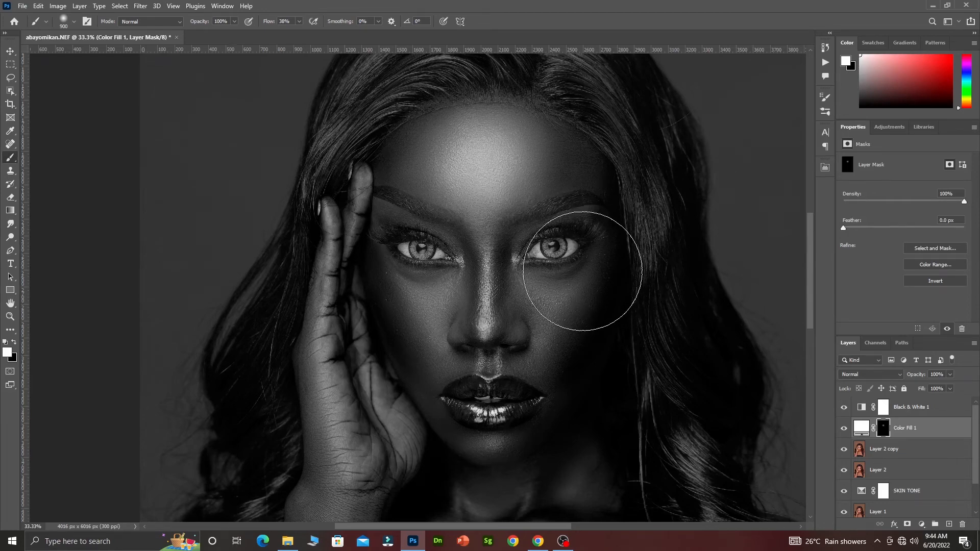
key("bracketleft")
key("bracketleft")
key("bracketleft")
key("bracketleft")
key("bracketleft")
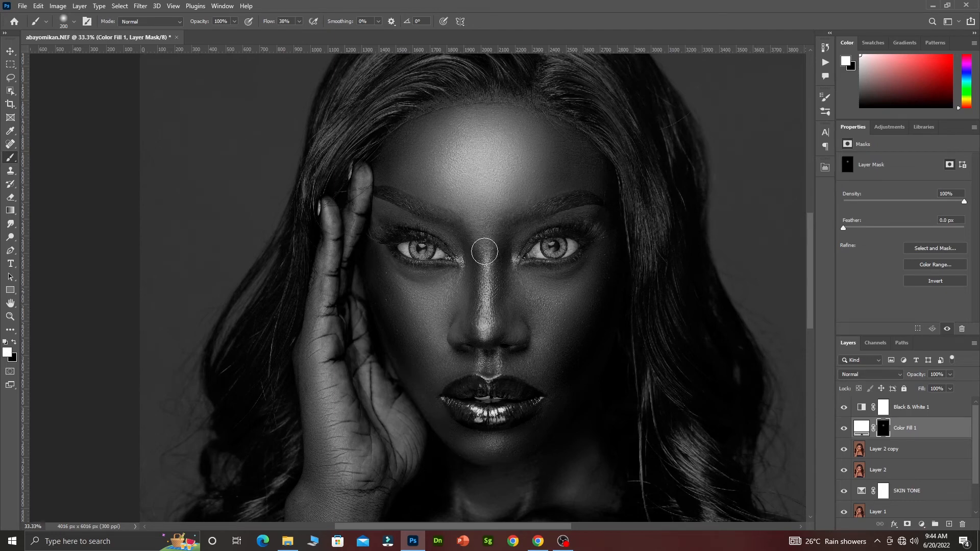
left_click_drag(486, 246, 484, 337)
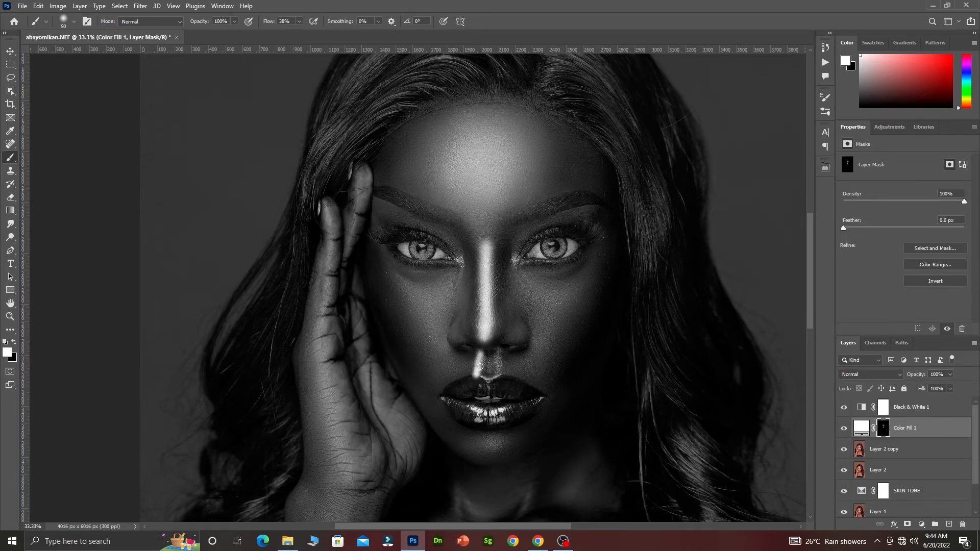
- Paint thin highlights on the ridges between the nose and upper lip with a 50 px brush, undoing a faulty stroke
key("ctrl+z")
left_click(480, 356, "ctrl")
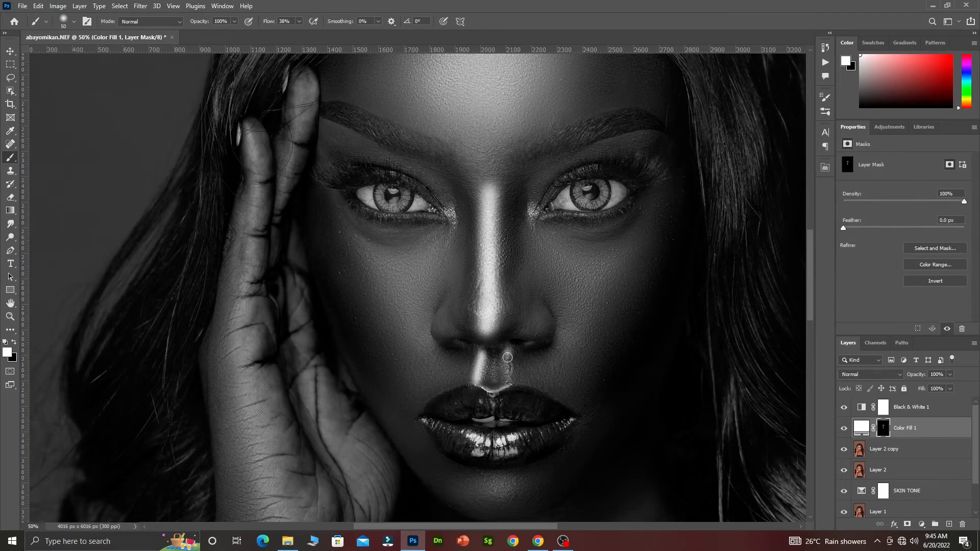
left_click_drag(507, 357, 507, 378)
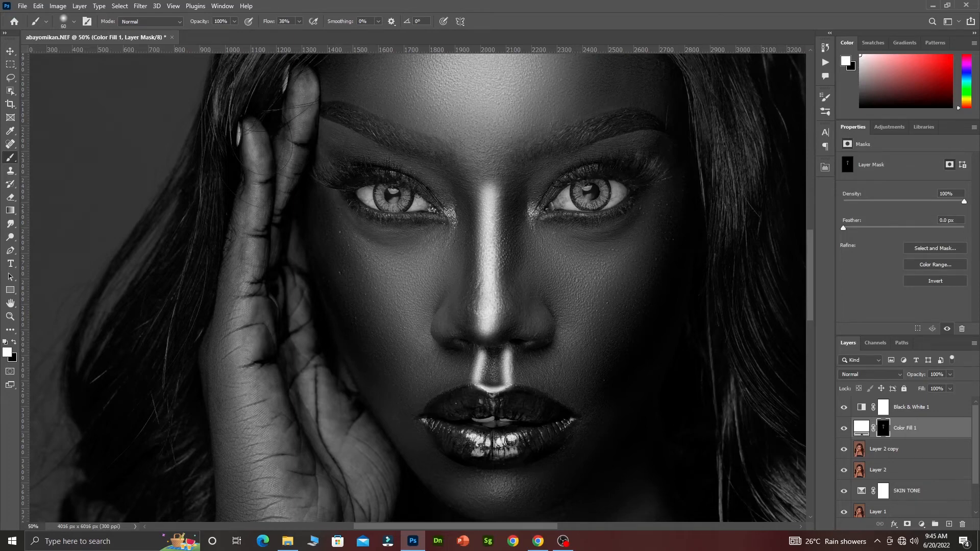
- Paint highlights across the lower lip and at the corners of the mouth with a slightly larger brush
key("bracketright")
left_click_drag(511, 440, 466, 437)
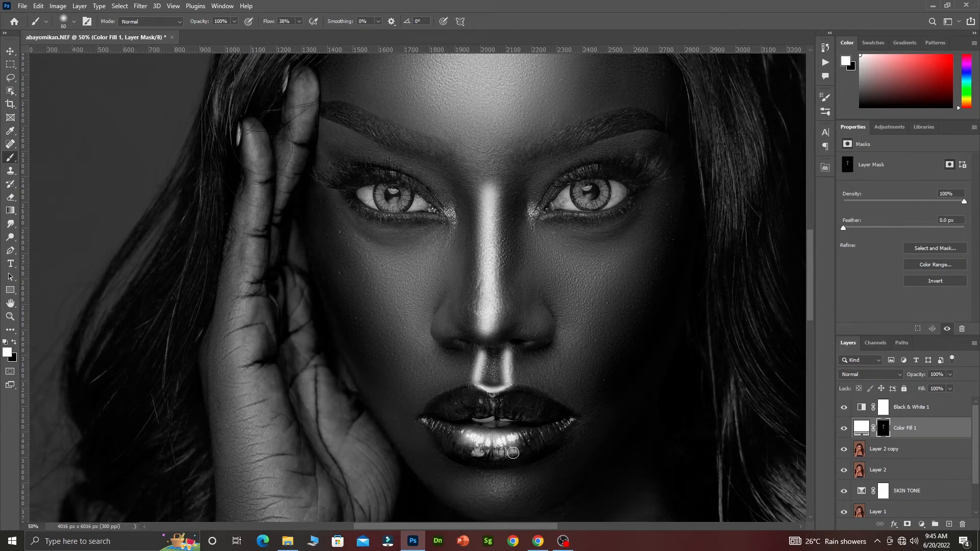
left_click_drag(513, 451, 473, 452)
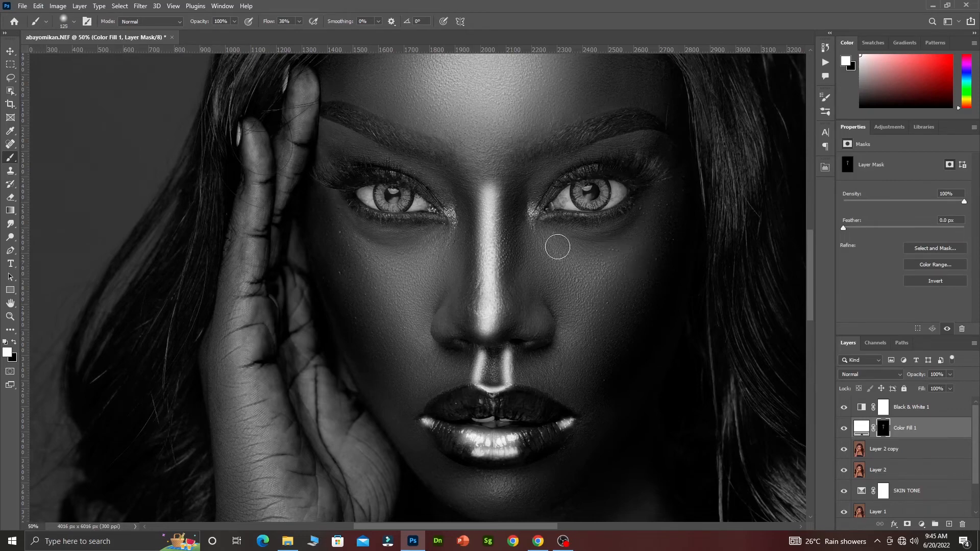
- Paint a triangular highlight under the eye and down the cheek away from the hand, using brush sizes between 150 and 250 px
key("bracketright")
key("bracketright")
key("bracketright")
key("bracketright")
key("bracketright")
mouse_move(539, 246)
left_mouse_down()
mouse_move(575, 267)
mouse_move(621, 254)
mouse_move(650, 213)
left_mouse_up()
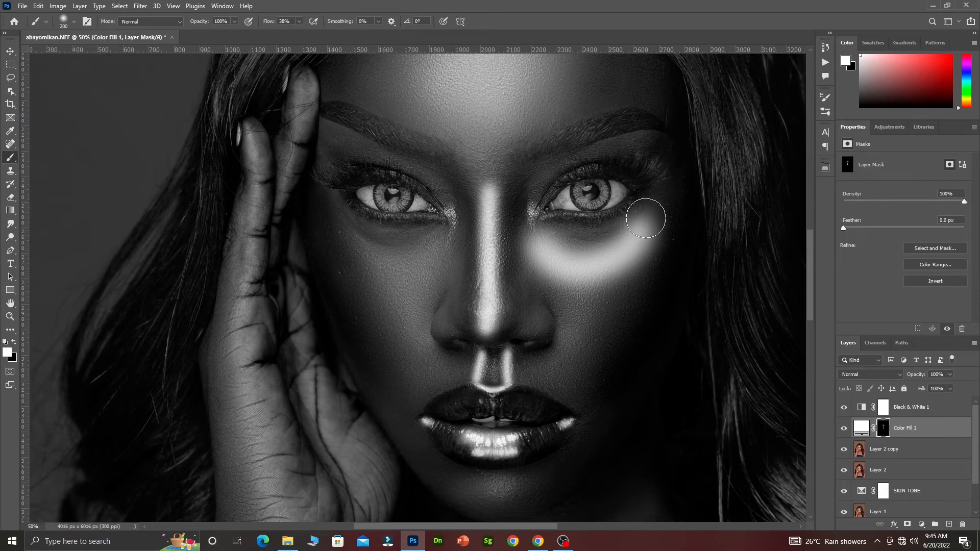
key("bracketright")
mouse_move(617, 277)
left_mouse_down()
mouse_move(568, 343)
mouse_move(584, 308)
mouse_move(547, 276)
left_mouse_up()
key("bracketleft")
key("bracketleft")
key("bracketright")
key("bracketright")
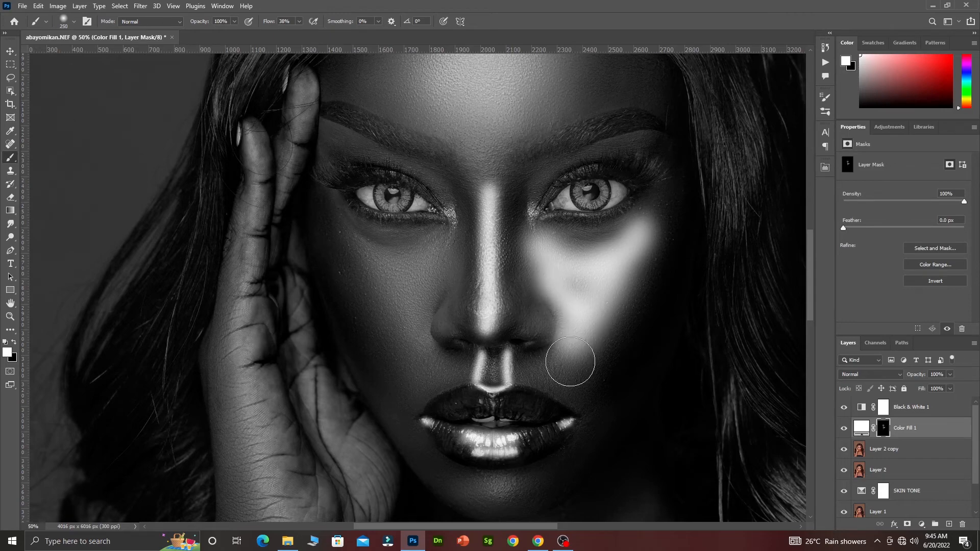
key("bracketleft")
key("bracketleft")
key("bracketleft")
left_click_drag(571, 356, 564, 366)
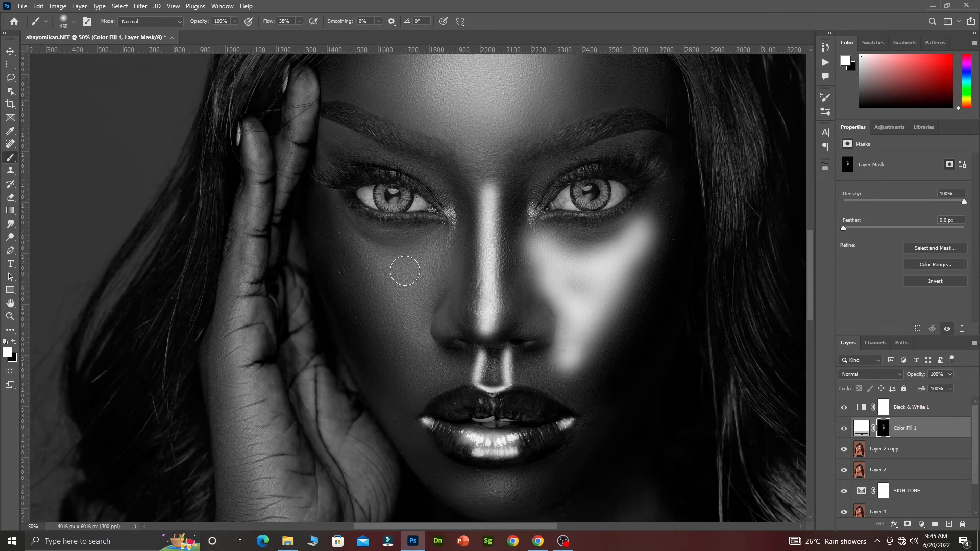
- Paint a matching triangular highlight on the cheek beside the hand with a 200 px brush, sharpening its edges with a smaller one
mouse_move(354, 232)
left_mouse_down()
mouse_move(402, 260)
mouse_move(460, 233)
mouse_move(433, 271)
mouse_move(397, 278)
mouse_move(361, 258)
left_mouse_up()
key("bracketright")
key("bracketright")
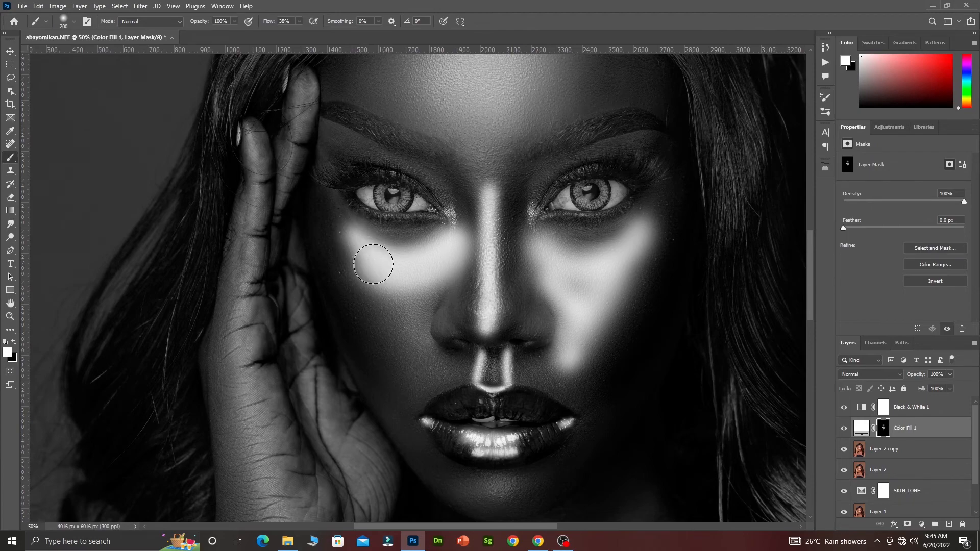
mouse_move(374, 258)
left_mouse_down()
mouse_move(419, 346)
mouse_move(421, 374)
left_mouse_up()
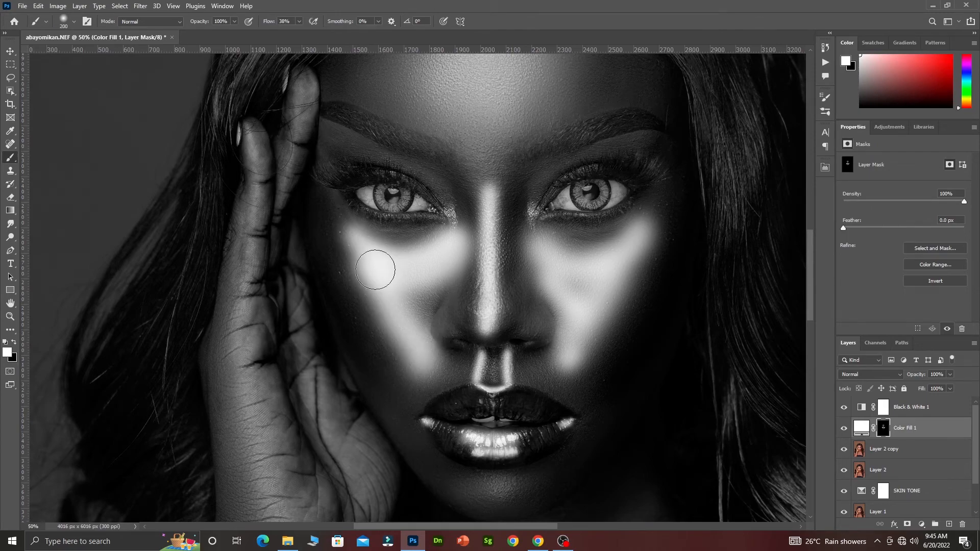
mouse_move(418, 292)
left_mouse_down()
mouse_move(435, 282)
mouse_move(409, 315)
mouse_move(412, 341)
mouse_move(360, 235)
left_mouse_up()
key("bracketleft")
key("bracketleft")
key("bracketleft")
key("bracketleft")
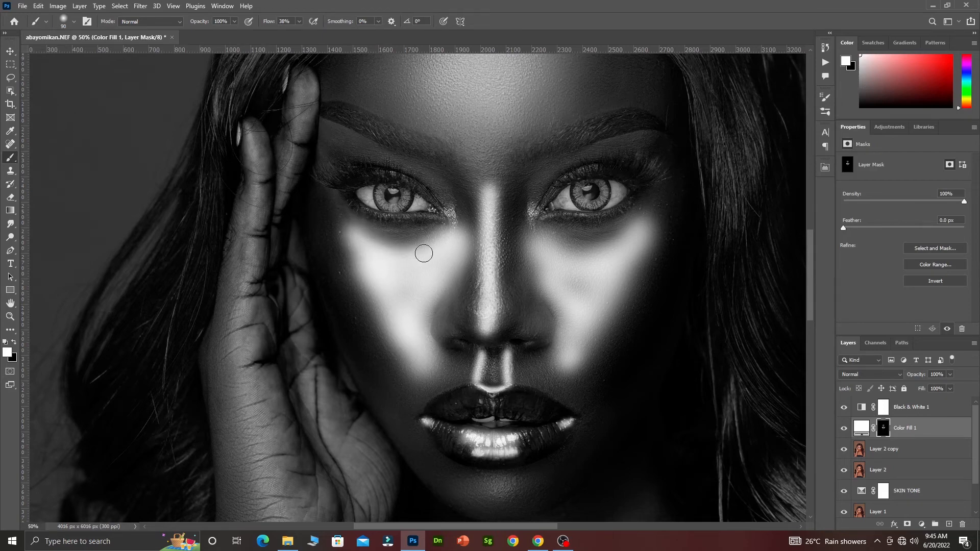
mouse_move(424, 253)
left_mouse_down()
mouse_move(357, 230)
mouse_move(340, 206)
mouse_move(382, 304)
left_mouse_up()
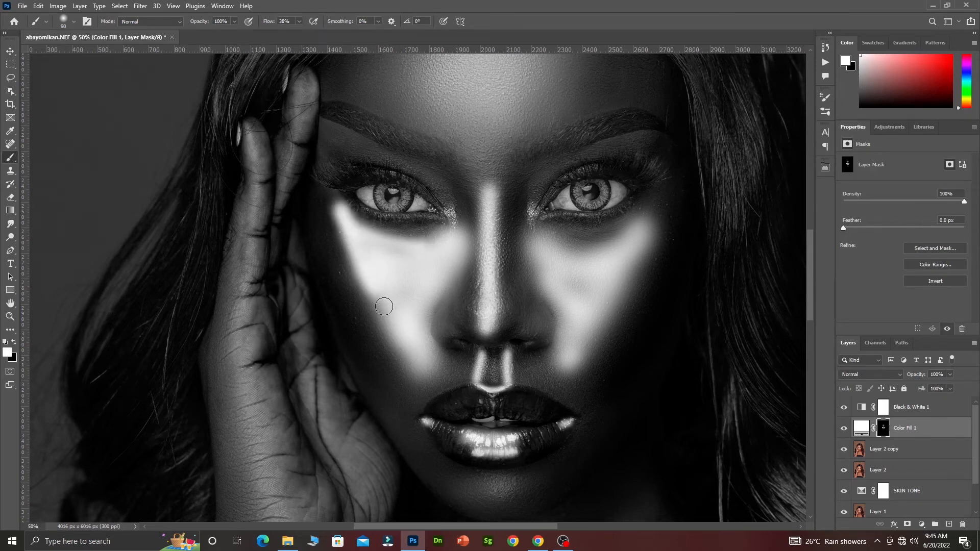
left_click(432, 370)
- Fill in the uneven patches inside both cheek highlights with a brush of about 100 px
key("bracketright")
key("bracketright")
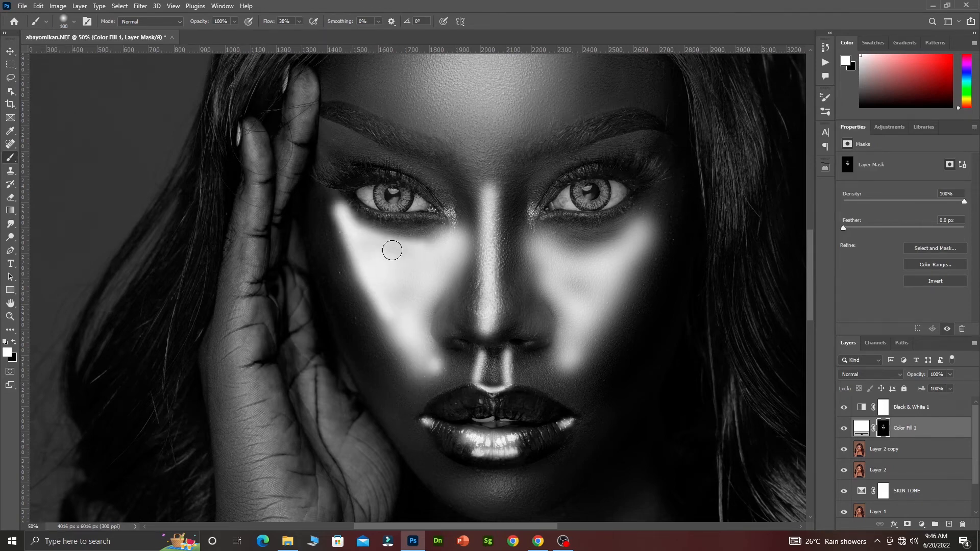
left_click_drag(396, 262, 418, 321)
key("bracketright")
mouse_move(561, 276)
left_mouse_down()
mouse_move(601, 306)
mouse_move(589, 287)
mouse_move(605, 275)
mouse_move(586, 290)
mouse_move(572, 264)
mouse_move(580, 267)
mouse_move(574, 289)
left_mouse_up()
left_click(608, 271)
key("bracketright")
key("bracketright")
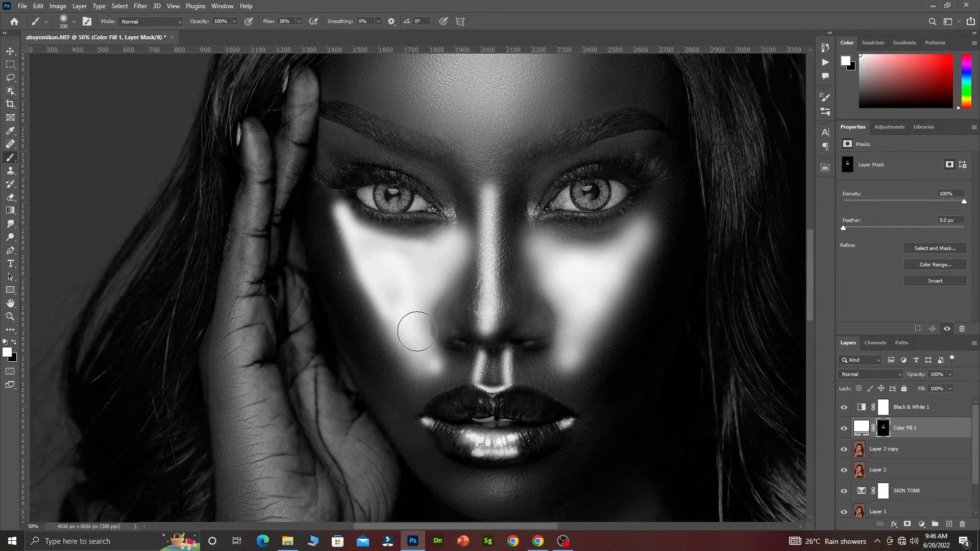
- Paint a horizontal highlight across the chin in the fill mask with a 150 px brush
key("bracketleft")
key("bracketleft")
left_click_drag(510, 482, 443, 484)
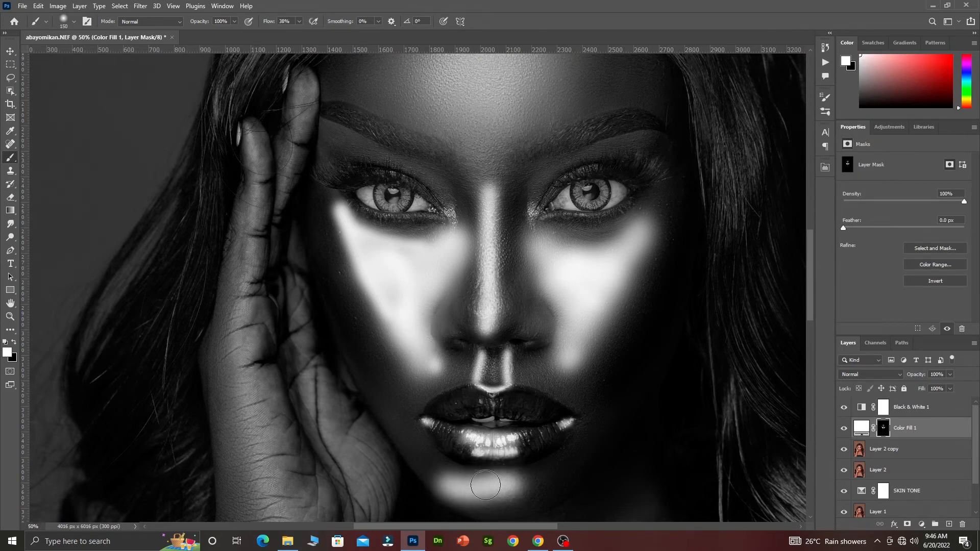
left_click(419, 345, "ctrl+alt")
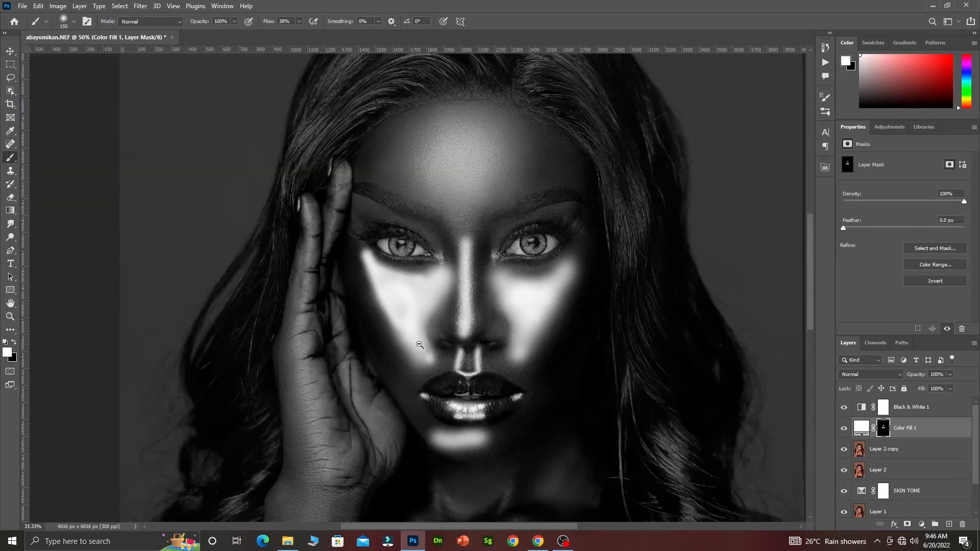
left_click(419, 347, "ctrl+alt")
scroll(421, 366, "down", 2)
scroll(421, 366, "down", 2)
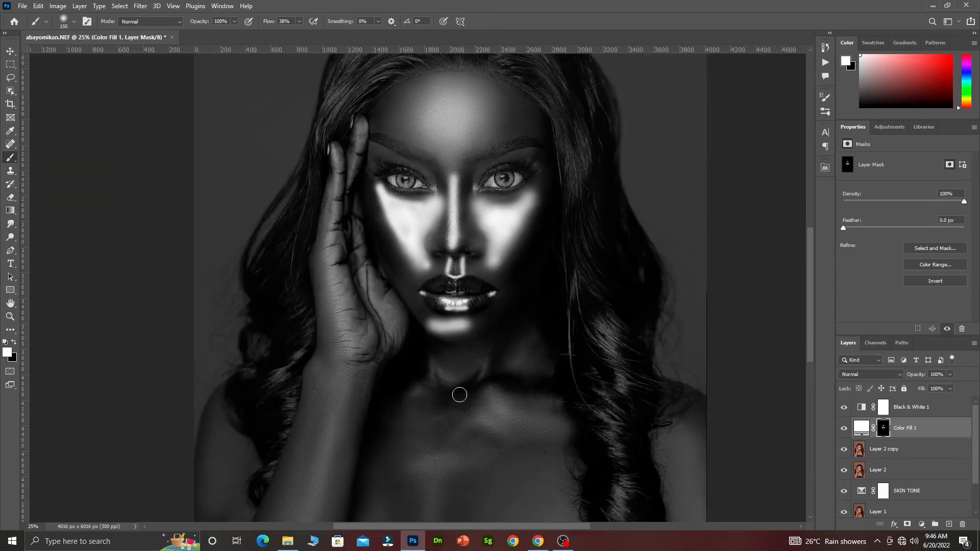
- Paint a long highlight from the raised hand down the length of the forearm in the fill mask with a 300 px brush
left_click_drag(455, 424, 459, 363)
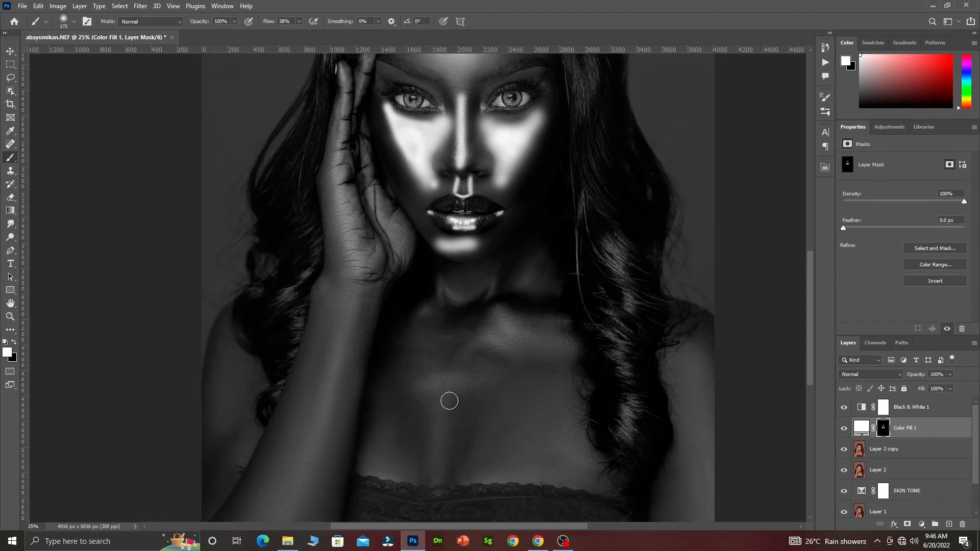
key("bracketright")
key("bracketright")
key("bracketright")
mouse_move(347, 169)
left_mouse_down()
mouse_move(347, 320)
mouse_move(318, 431)
mouse_move(264, 539)
left_mouse_up()
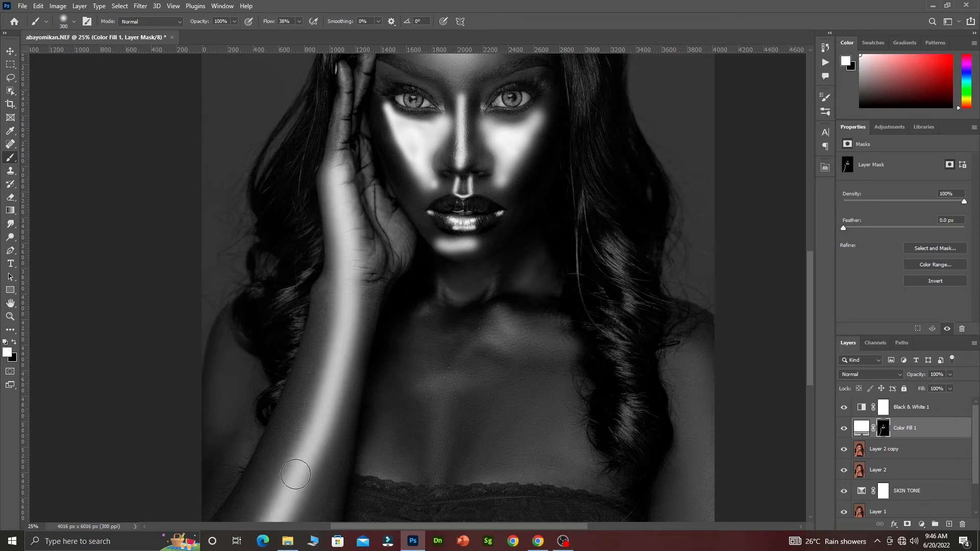
- Paint highlights down the upper arm opposite the raised hand and across the chest just above the dress with a 400 px brush
scroll(295, 474, "down", 6)
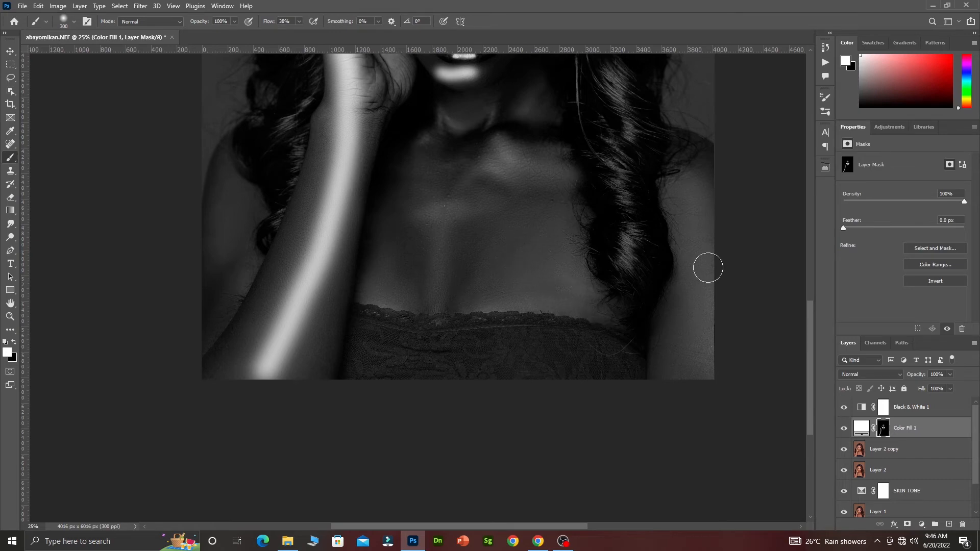
key("bracketright")
mouse_move(682, 192)
left_mouse_down()
mouse_move(681, 184)
mouse_move(706, 345)
mouse_move(688, 387)
left_mouse_up()
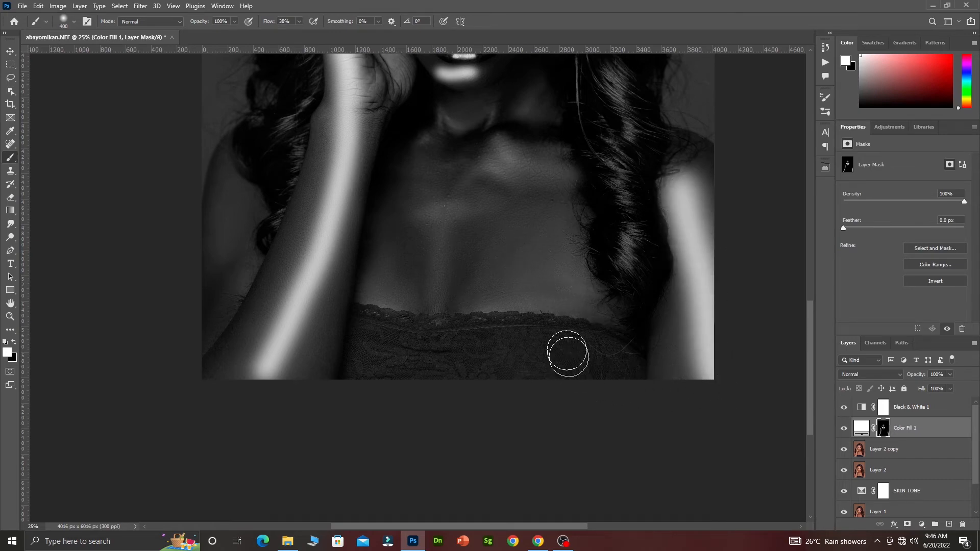
mouse_move(575, 300)
left_mouse_down()
mouse_move(527, 294)
mouse_move(449, 301)
left_mouse_up()
mouse_move(385, 262)
left_mouse_down()
mouse_move(379, 290)
mouse_move(394, 300)
left_mouse_up()
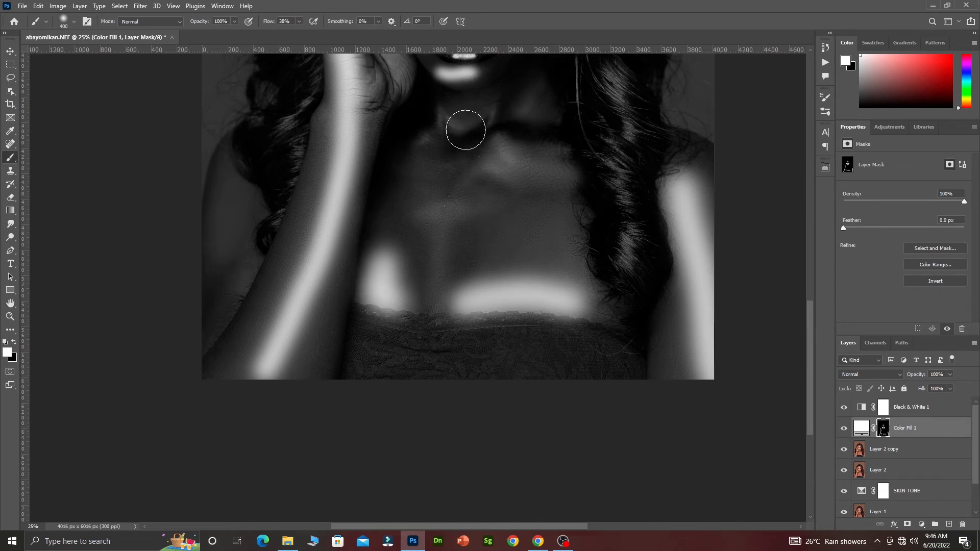
- Paint a thin highlight at the base of the throat with a 125 px brush and a thicker one along the collarbone at 300 px
key("bracketleft")
key("bracketleft")
mouse_move(483, 121)
left_mouse_down()
mouse_move(442, 118)
mouse_move(425, 139)
left_mouse_up()
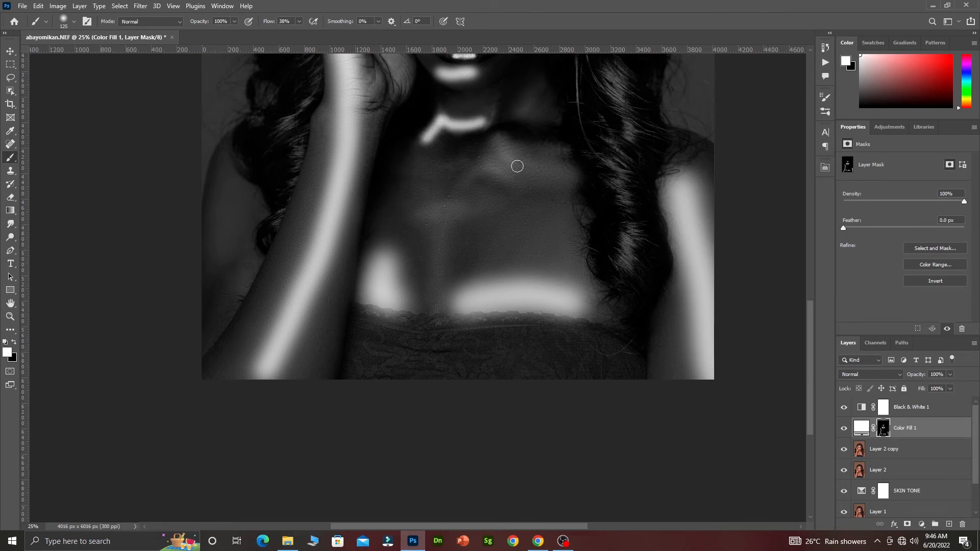
key("bracketright")
key("bracketright")
key("bracketright")
mouse_move(496, 142)
left_mouse_down()
mouse_move(509, 170)
mouse_move(564, 175)
left_mouse_up()
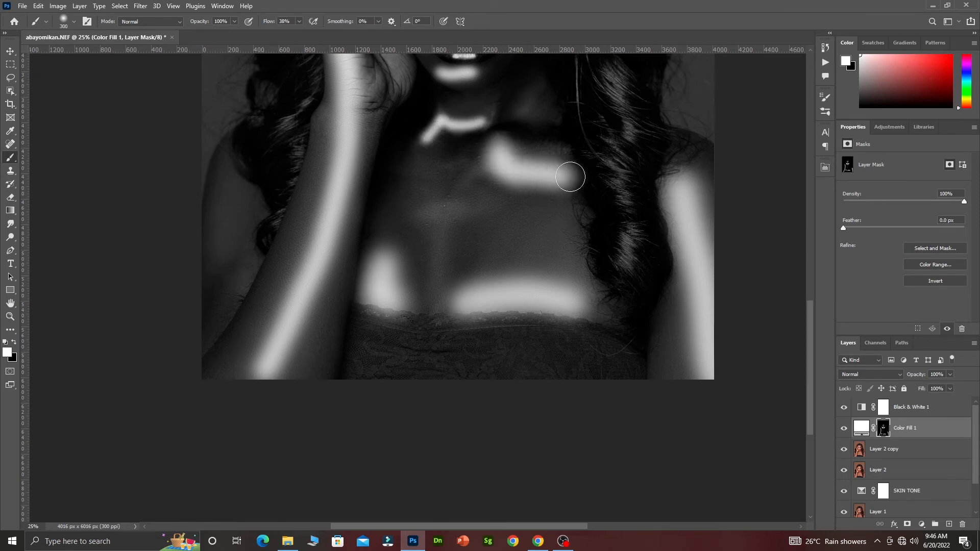
- Add a short highlight at the inner end of the collarbone and a vertical one down the chest centre with a 200 px brush
key("bracketleft")
key("bracketleft")
left_click_drag(474, 168, 468, 179)
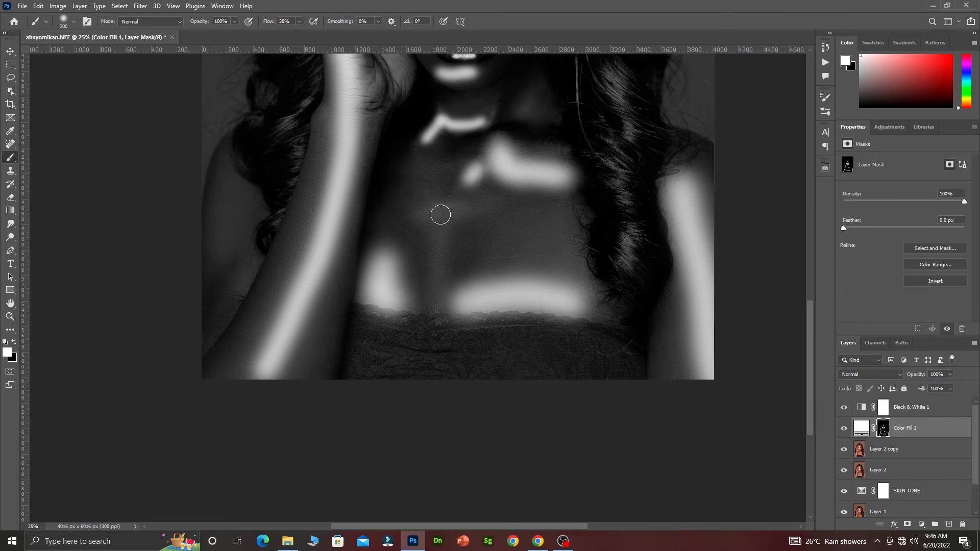
left_click_drag(440, 214, 432, 313)
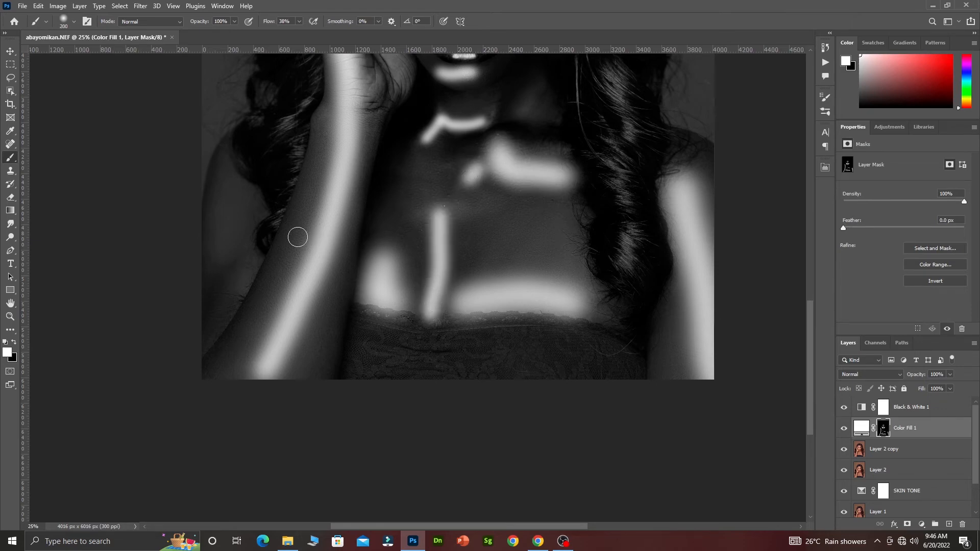
- Paint a vertical highlight on the shoulder and upper arm behind the raised forearm with a 400 px brush
key("bracketright")
key("bracketright")
key("bracketright")
mouse_move(227, 239)
left_mouse_down()
mouse_move(229, 217)
mouse_move(217, 262)
left_mouse_up()
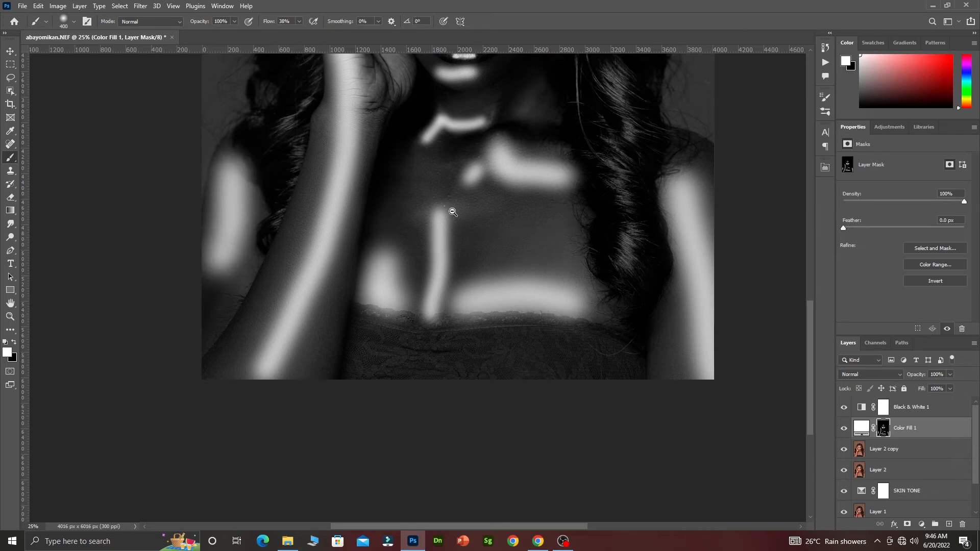
- Hide the Black & White 1 adjustment layer to view the painted highlights in colour
scroll(452, 212, "down", 2)
scroll(476, 260, "up", 3)
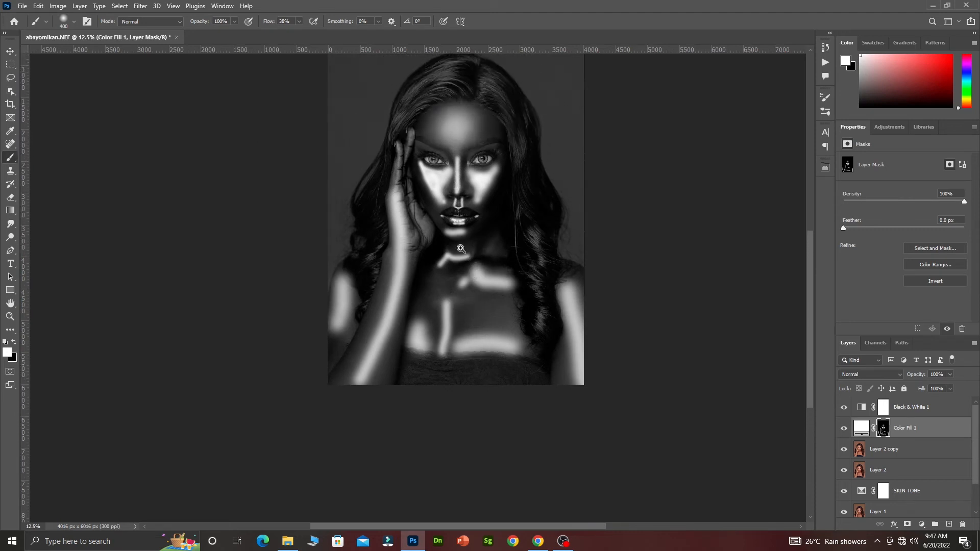
scroll(460, 301, "up", 1)
scroll(467, 311, "down", 1)
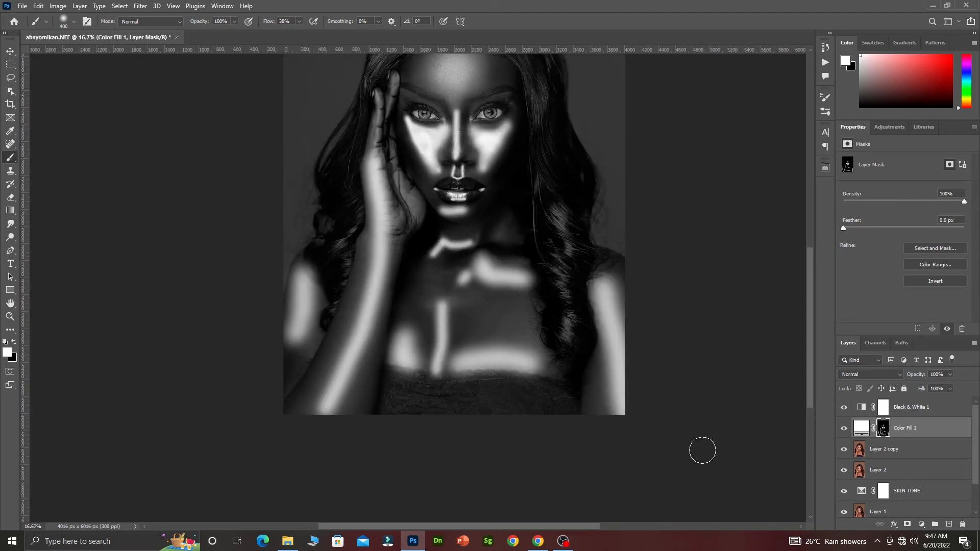
left_click(844, 408)
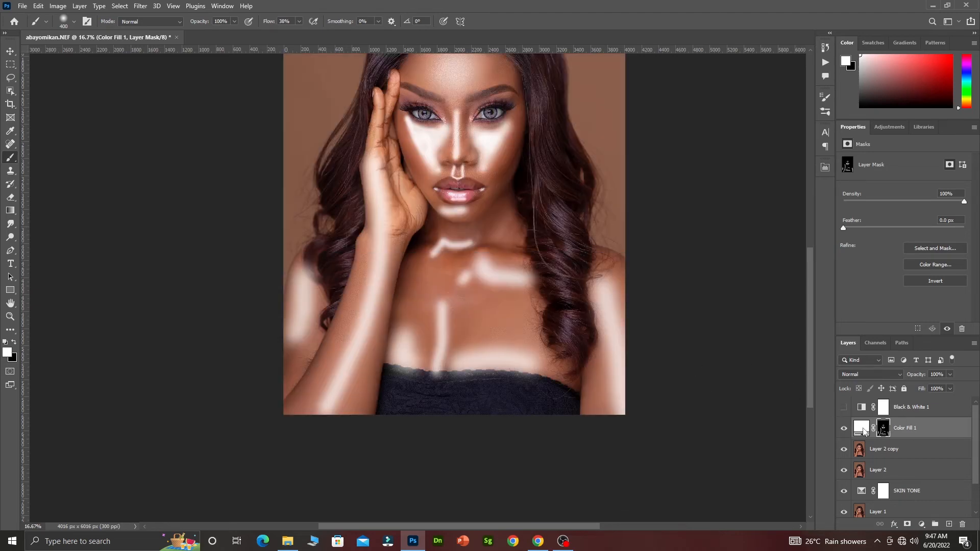
- Blend the Color Fill 1 highlights into the skin by splitting the Blend If Underlying Layer dark slider to 124 / 201
right_click(863, 431)
left_click(863, 231)
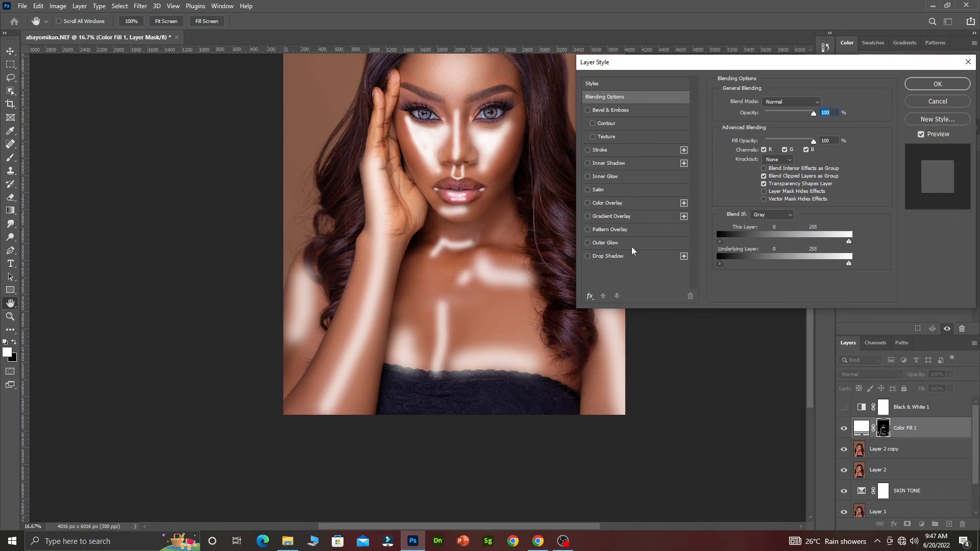
left_click_drag(719, 263, 764, 269)
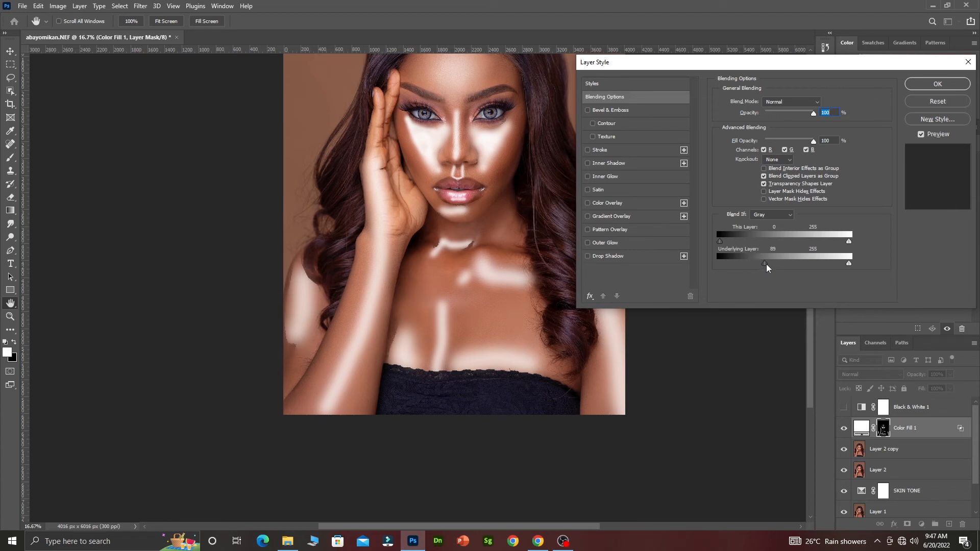
mouse_move(766, 262)
left_mouse_down()
mouse_move(812, 272)
mouse_move(779, 262)
left_mouse_up()
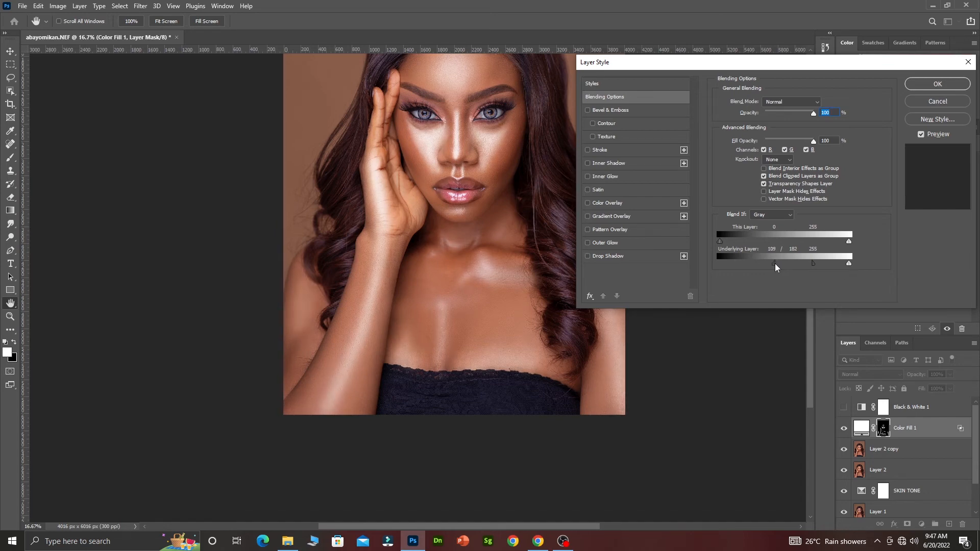
mouse_move(812, 264)
left_mouse_down()
mouse_move(796, 266)
mouse_move(821, 267)
left_mouse_up()
mouse_move(773, 262)
left_mouse_down()
mouse_move(754, 261)
mouse_move(782, 268)
left_mouse_up()
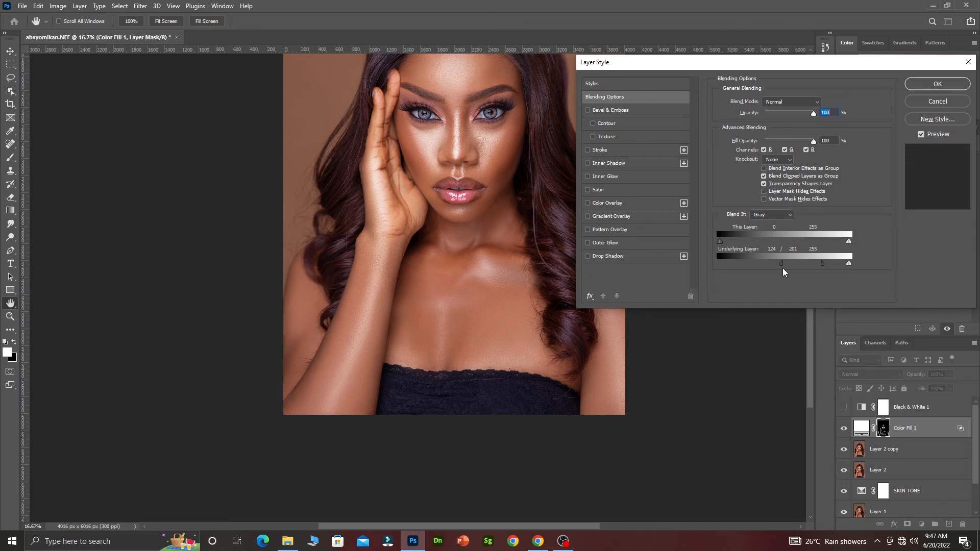
left_click(918, 89)
key("b")
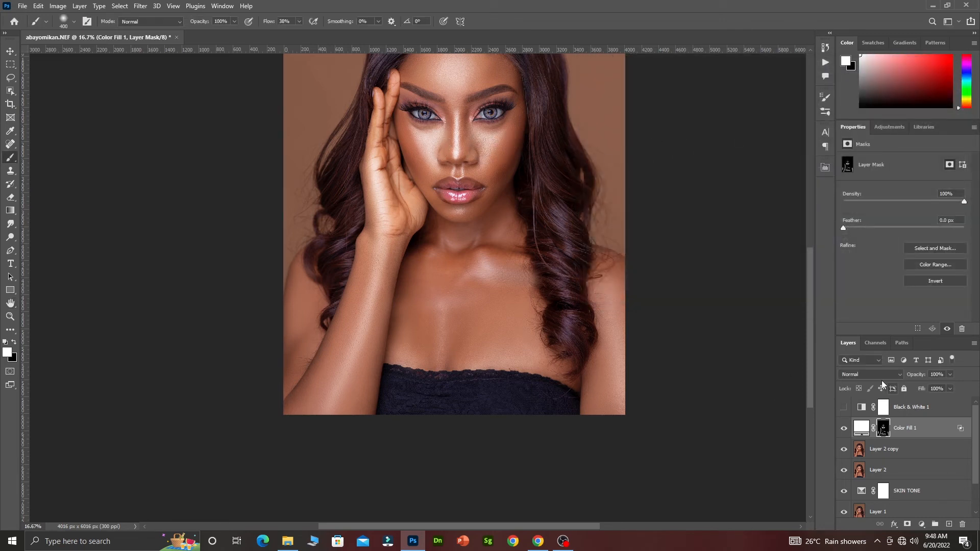
- Lower the Color Fill 1 layer's opacity to 42%, checking the effect against the portrait with the layer hidden
left_click_drag(916, 376, 901, 376)
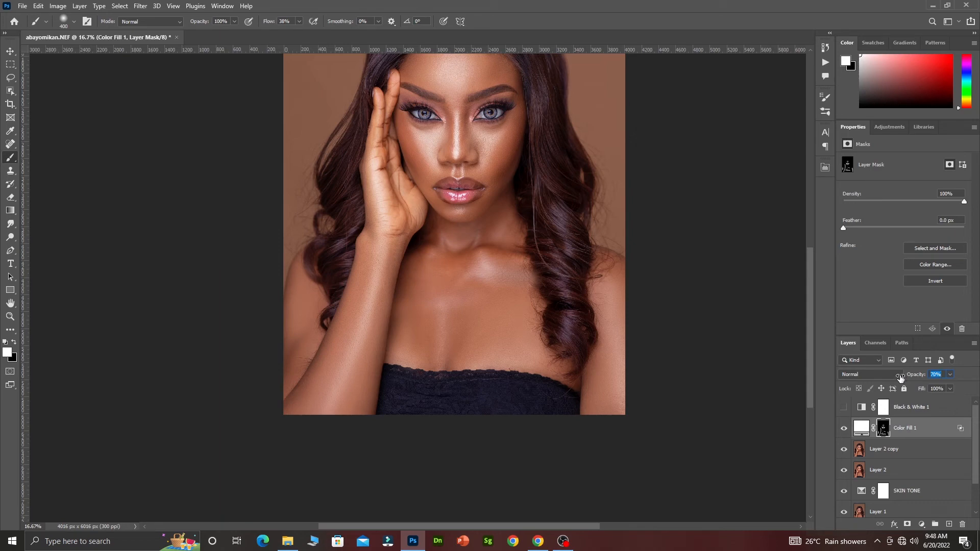
left_click(843, 428)
left_click(843, 429)
left_click_drag(916, 377, 909, 376)
left_click(843, 430)
left_click(843, 430)
scroll(463, 253, "down", 1)
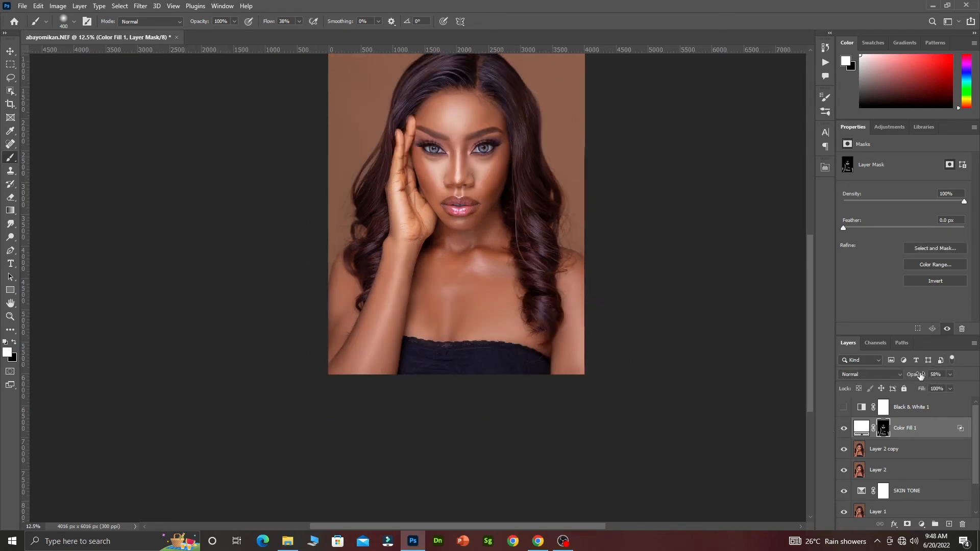
left_click_drag(924, 375, 908, 378)
- Compare the portrait with and without the Color Fill 1 highlights
left_click(882, 428)
left_click(843, 429)
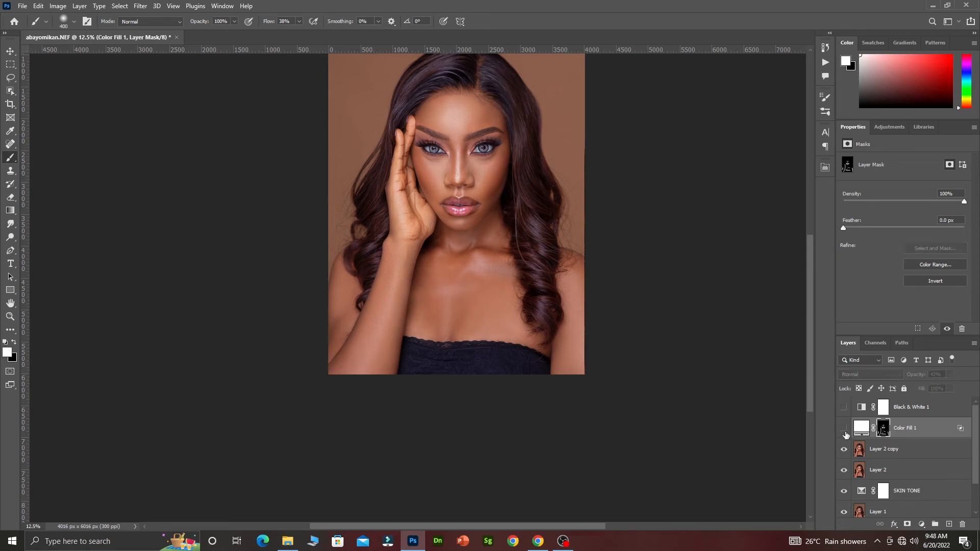
left_click(844, 432)
left_click(844, 432)
left_click(844, 431)
left_click(845, 431)
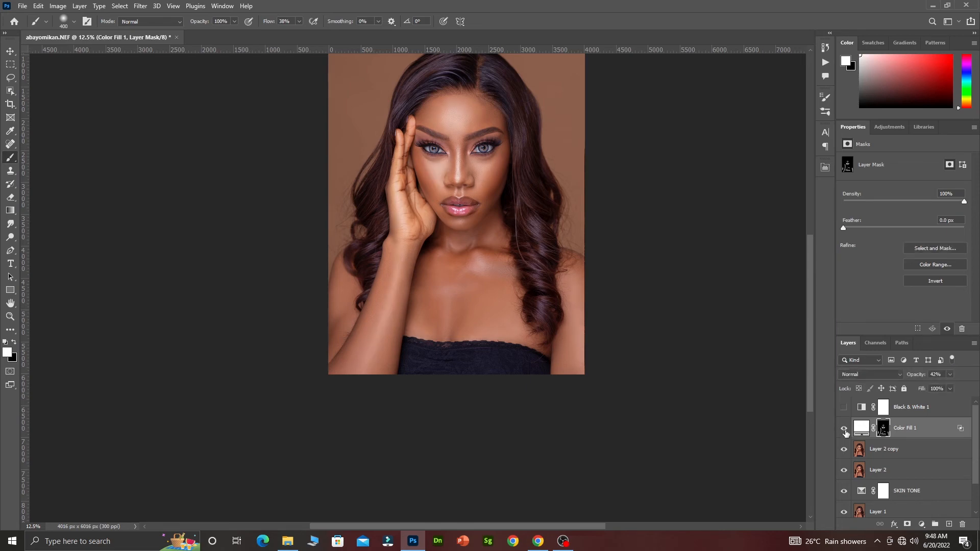
left_click(844, 431)
- Move the Black & White 1 layer directly below Color Fill 1 and make it visible
left_click_drag(915, 411, 912, 440)
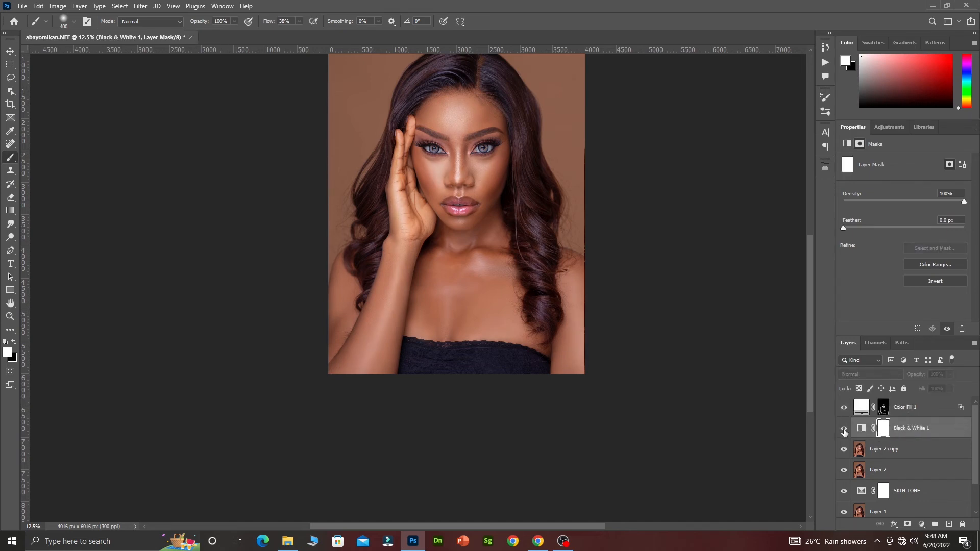
left_click(844, 430)
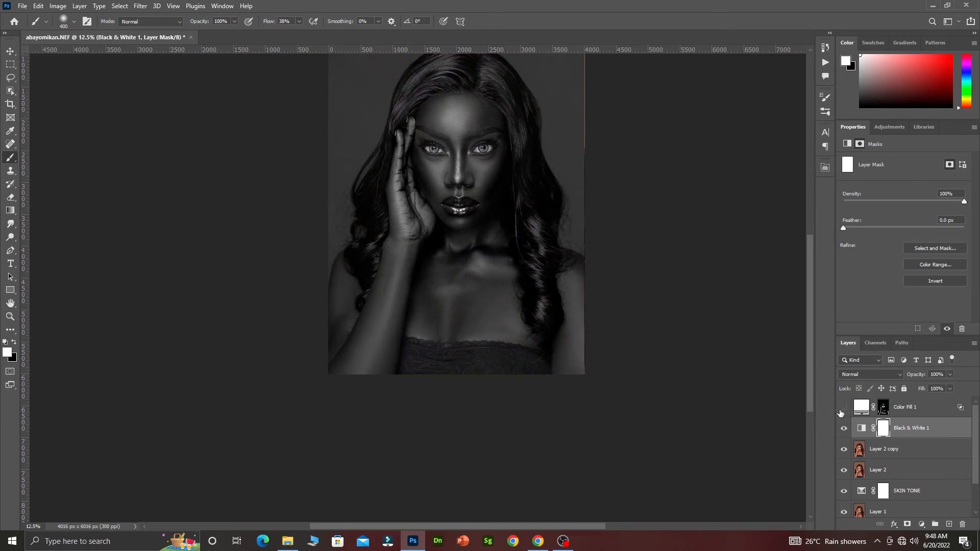
left_click(844, 409)
left_click(913, 430)
left_click(843, 408)
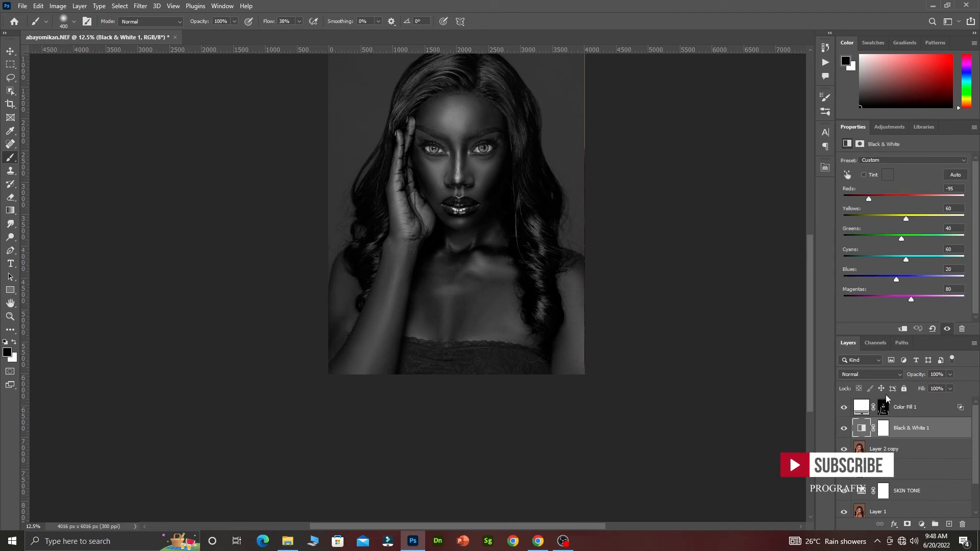
- Set the Black & White 1 layer's blend mode to Multiply and its opacity to 18%
left_click(875, 377)
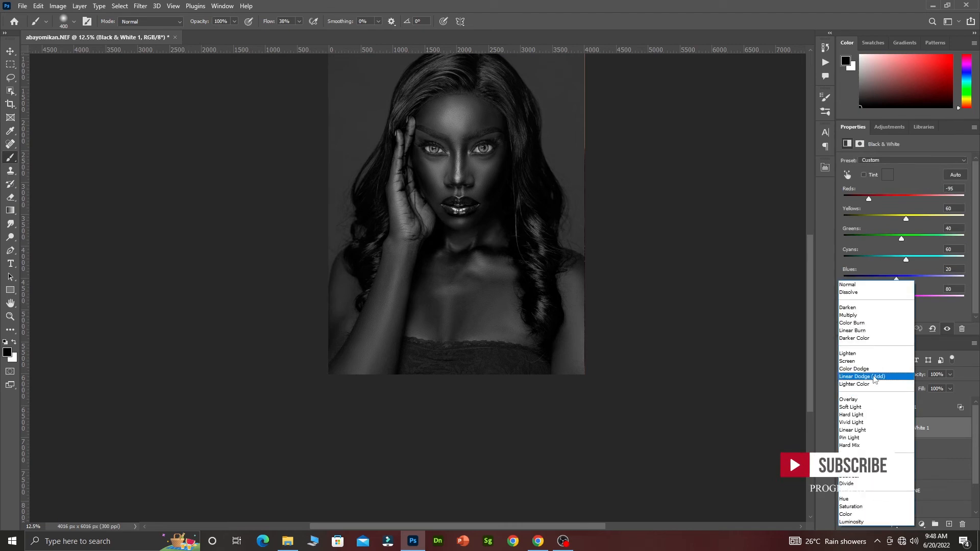
left_click(855, 321)
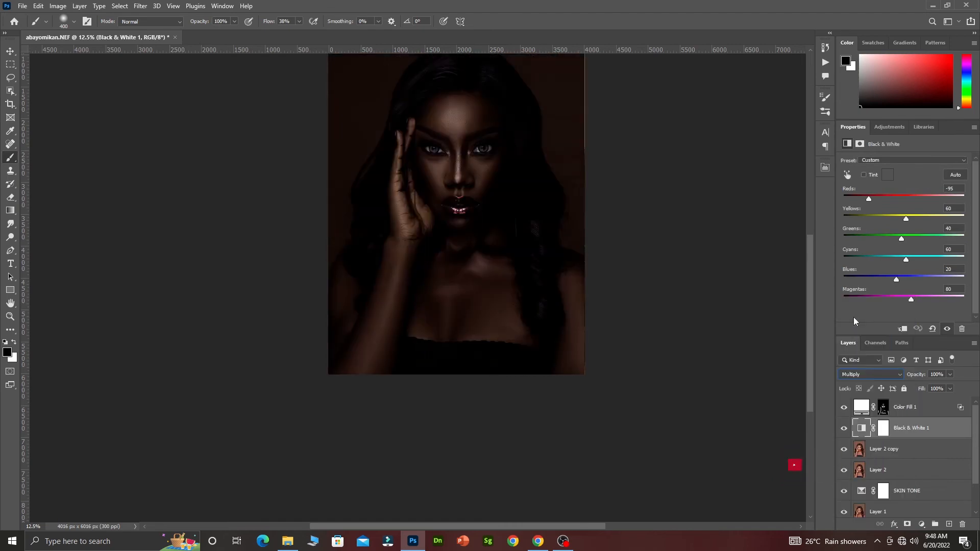
left_click(428, 150, "ctrl")
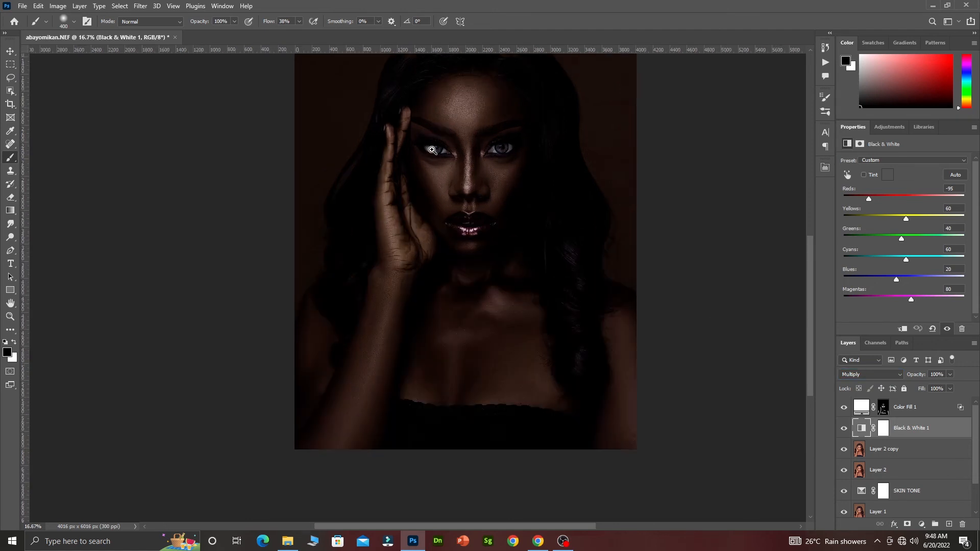
left_click(429, 150, "ctrl")
scroll(535, 260, "up", 2)
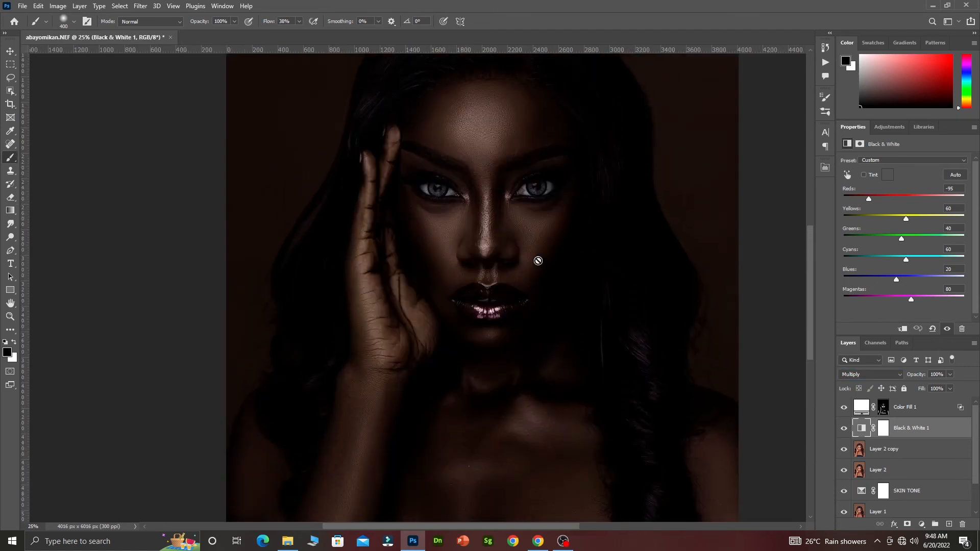
left_click_drag(915, 375, 878, 378)
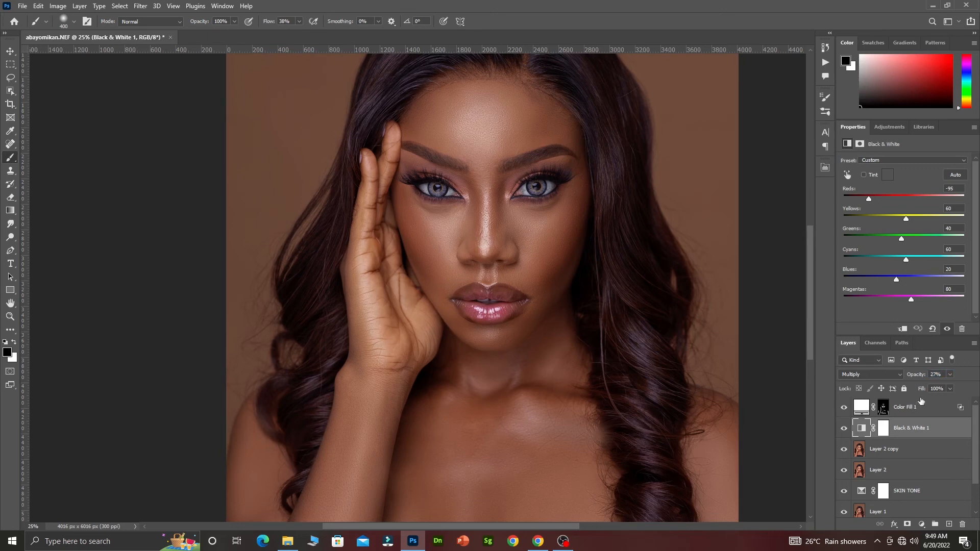
left_click_drag(916, 376, 913, 376)
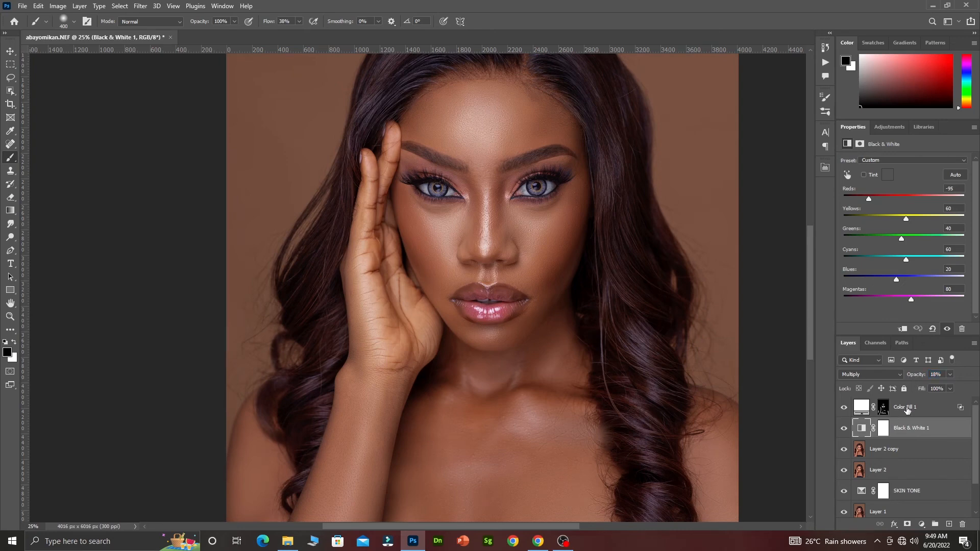
- Raise the Color Fill 1 layer's opacity to 78% and rename the layer Glow
left_click(907, 410)
left_click_drag(913, 376, 931, 376)
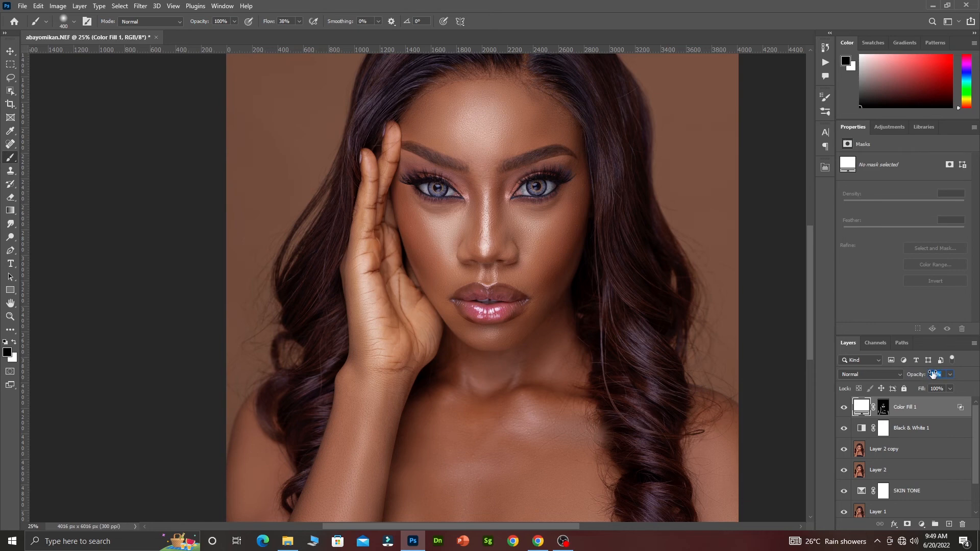
left_click(899, 430)
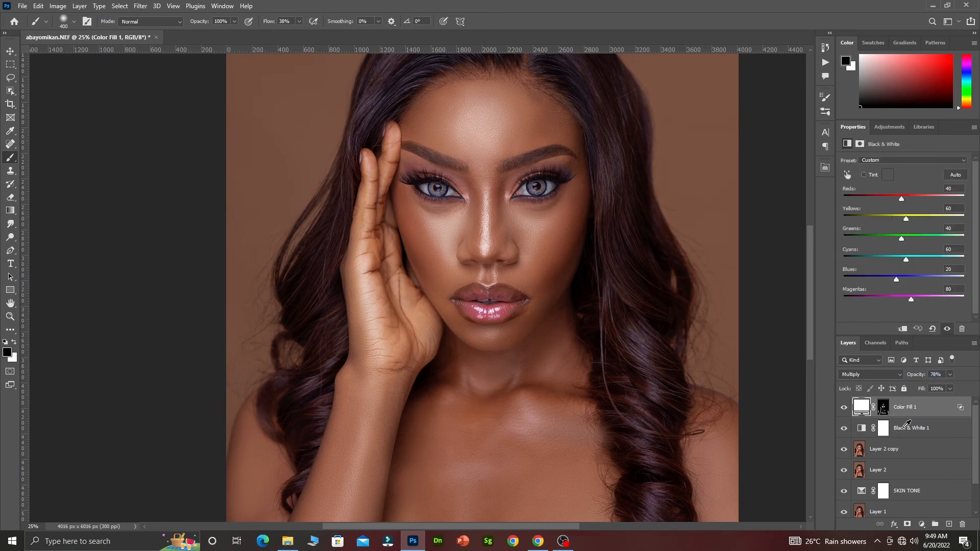
double_click(906, 408)
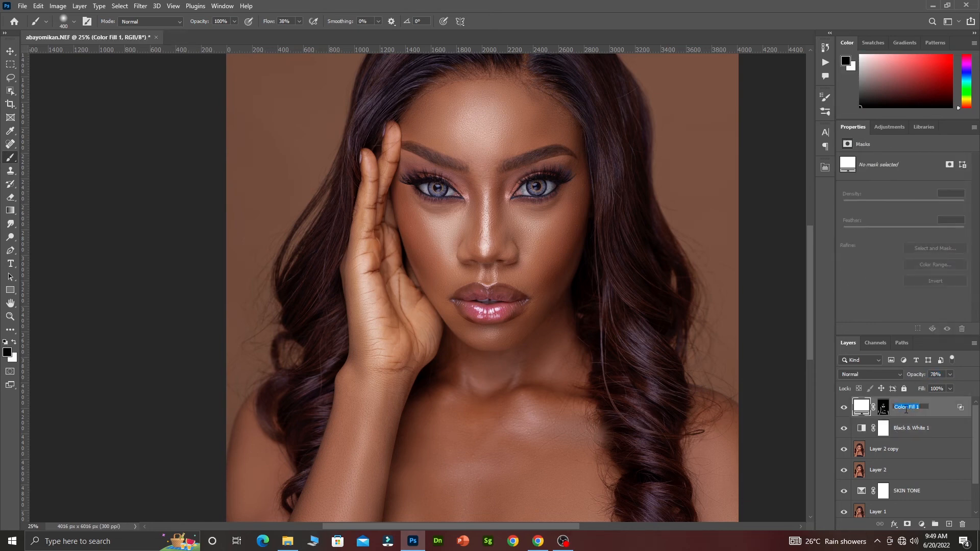
type("Glow")
left_click(962, 433)
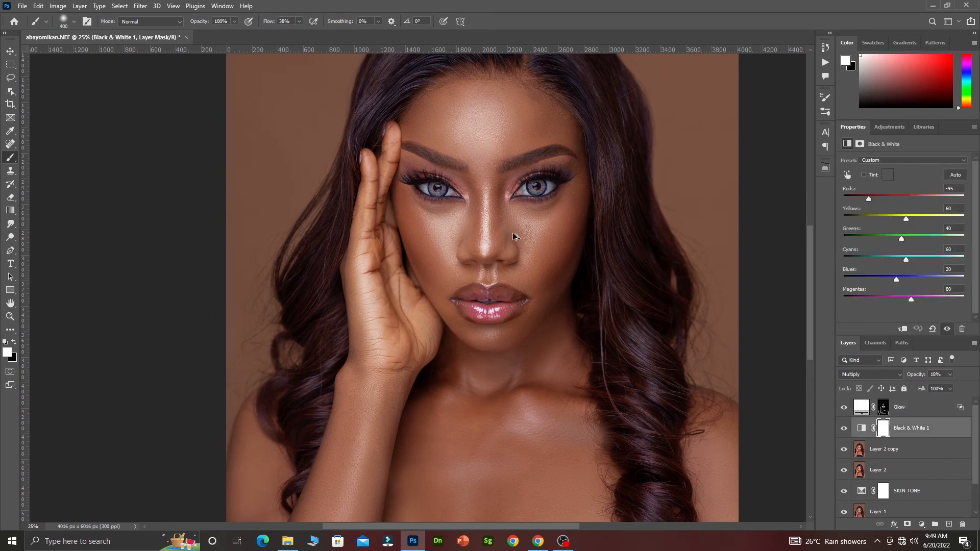
- Compare the portrait with and without the Glow layer
key("ctrl+minus")
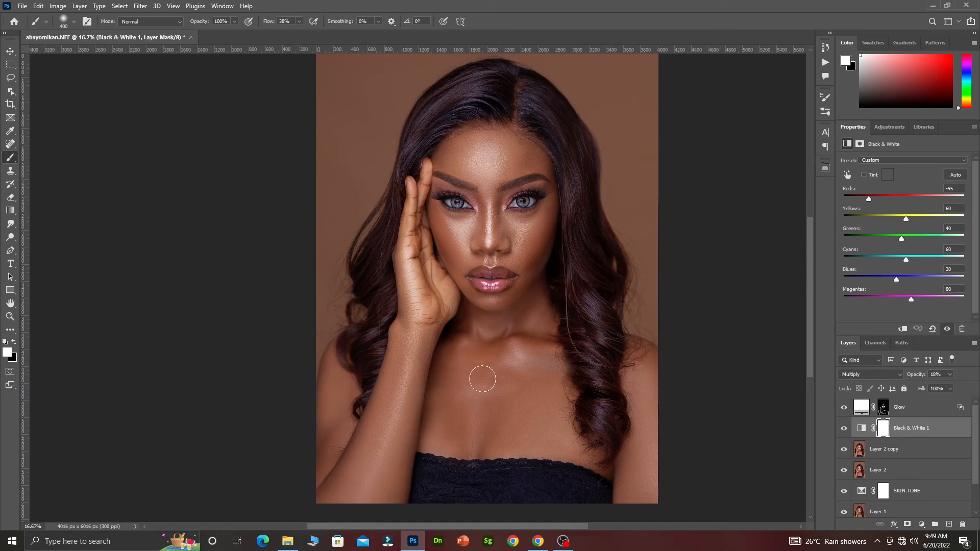
left_click(844, 408)
left_click(843, 408)
- Examine the lips up close and the overall contouring on the whole portrait
left_click(489, 273, "ctrl")
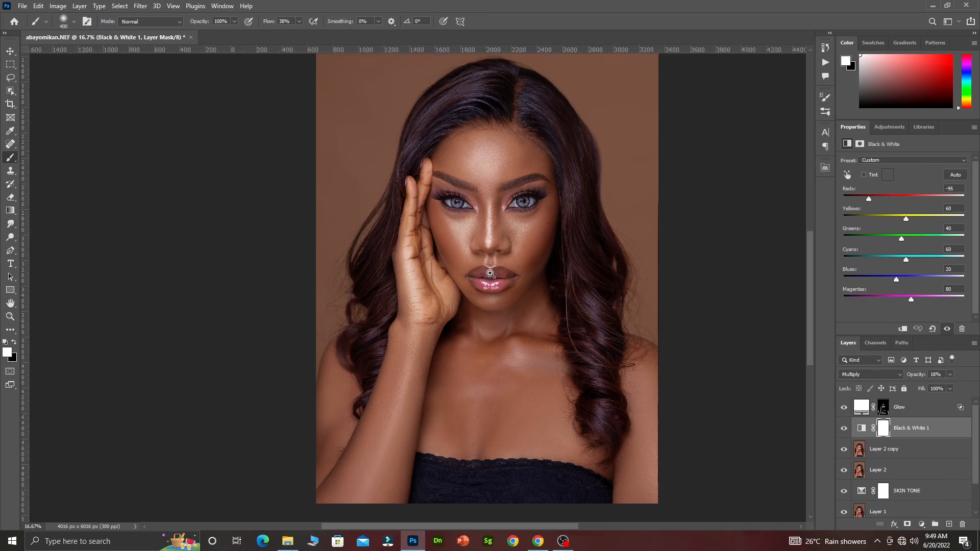
left_click(490, 272, "ctrl")
left_click(493, 271, "ctrl")
left_click(535, 272, "ctrl")
left_click(531, 278, "ctrl")
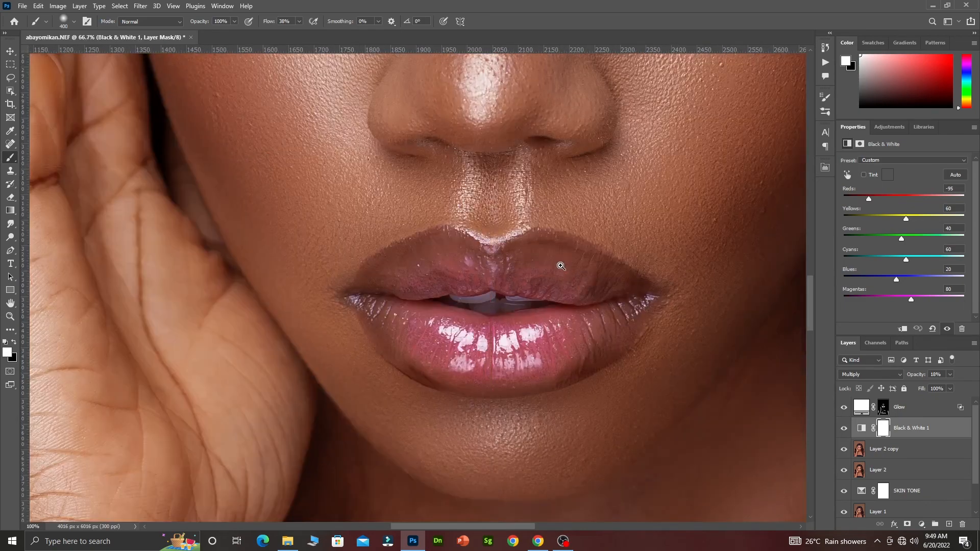
left_click(525, 277, "ctrl+alt")
left_click(526, 275, "ctrl+alt")
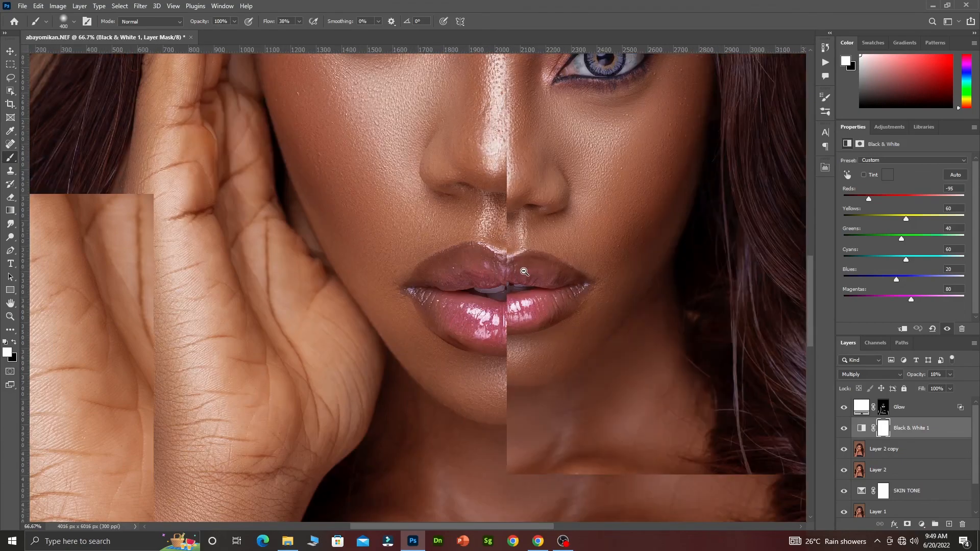
left_click(526, 273, "ctrl+alt")
left_click(527, 270, "ctrl+alt")
left_click(527, 270, "ctrl+alt")
left_click(527, 271, "ctrl+alt")
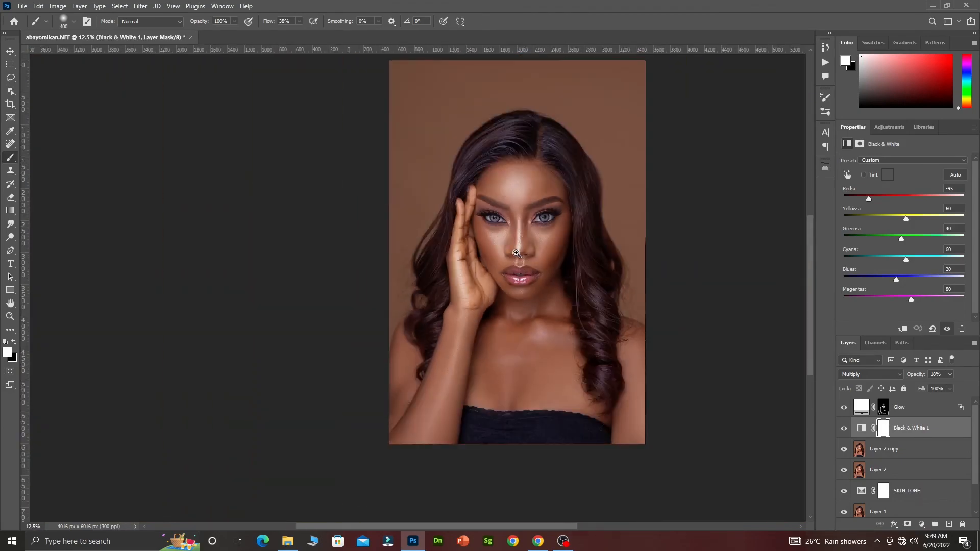
left_click(520, 252, "ctrl")
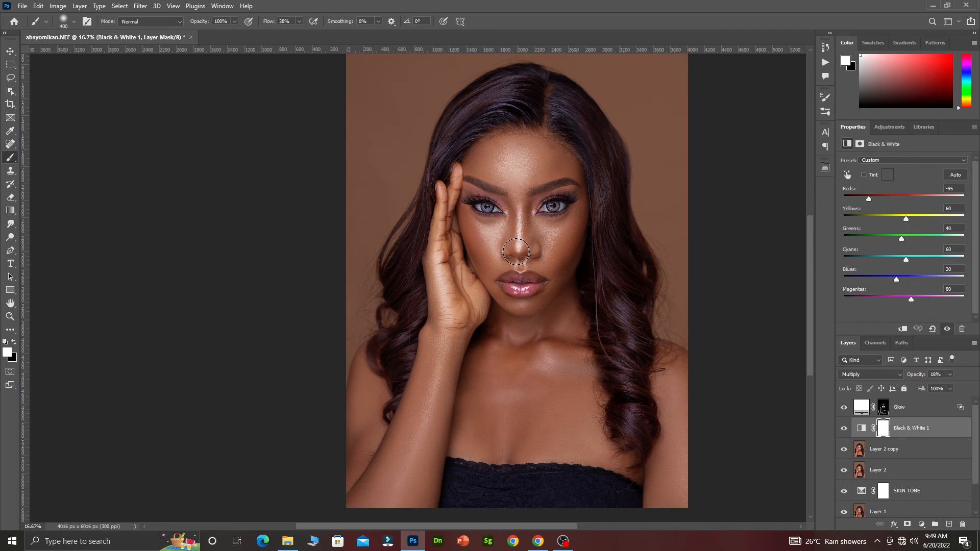
left_click(519, 250, "ctrl")
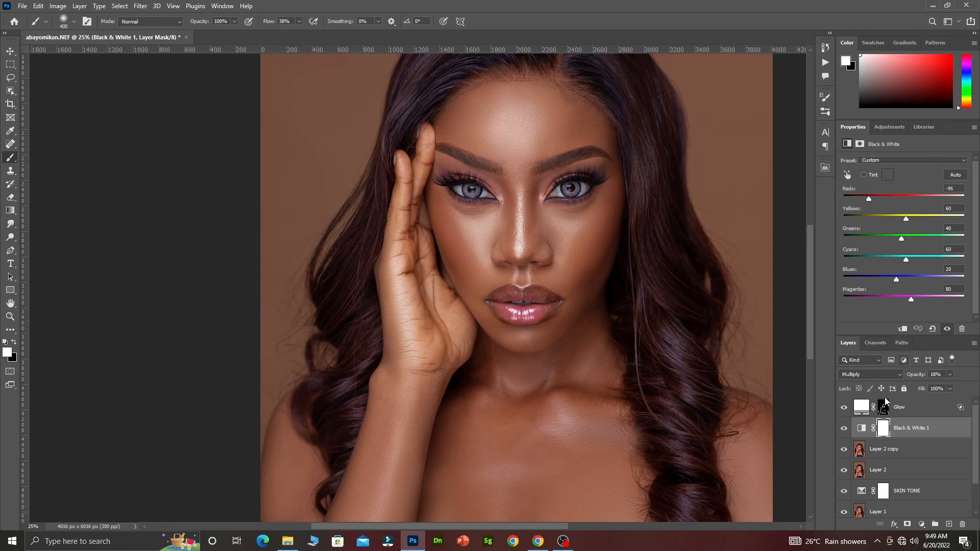
- Lower the Black & White 1 layer's opacity to 9%
left_click(919, 427)
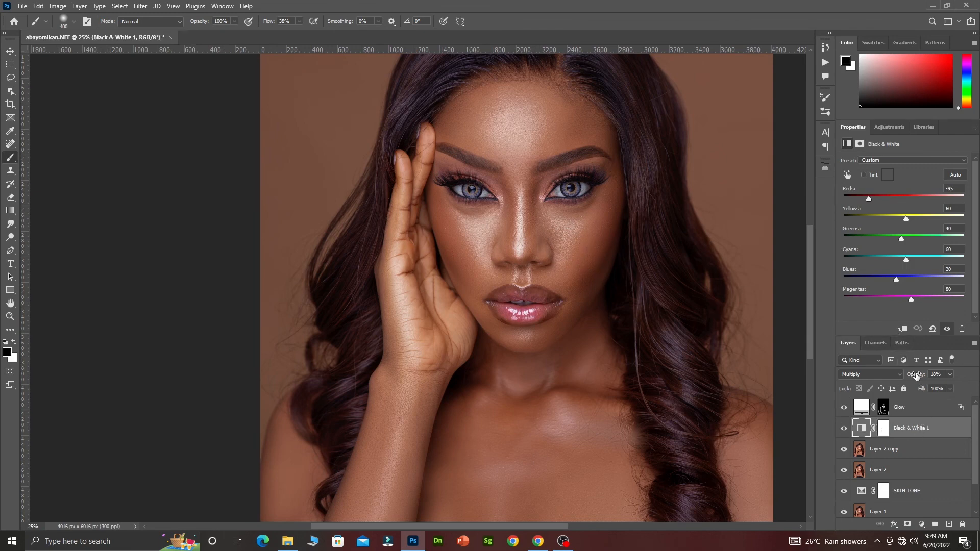
left_click(916, 376)
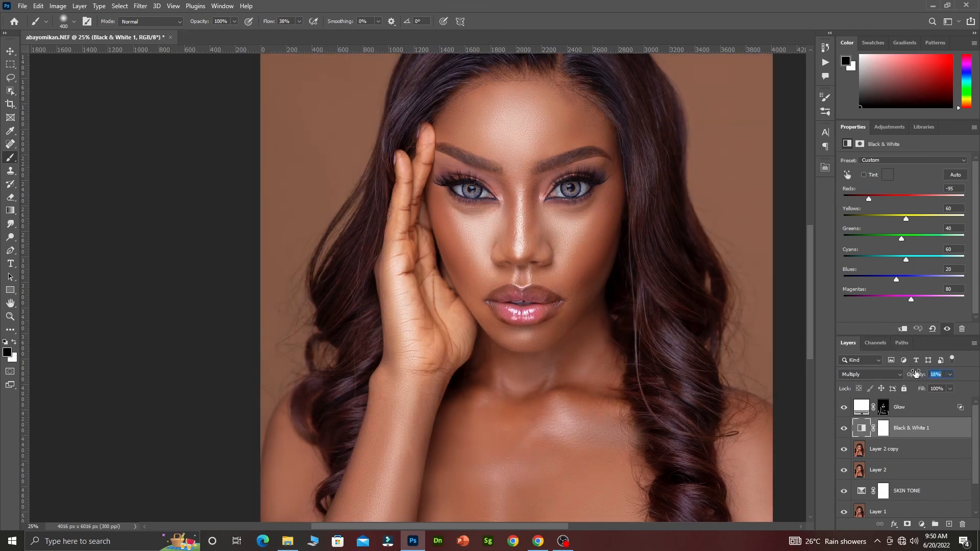
left_click_drag(916, 374, 903, 383)
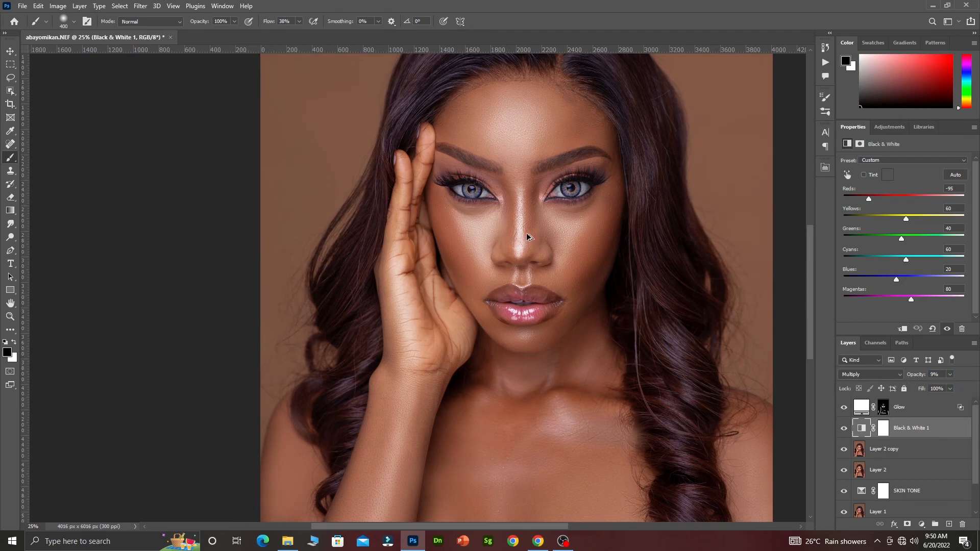
scroll(528, 237, "down", 1)
scroll(527, 234, "down", 1)
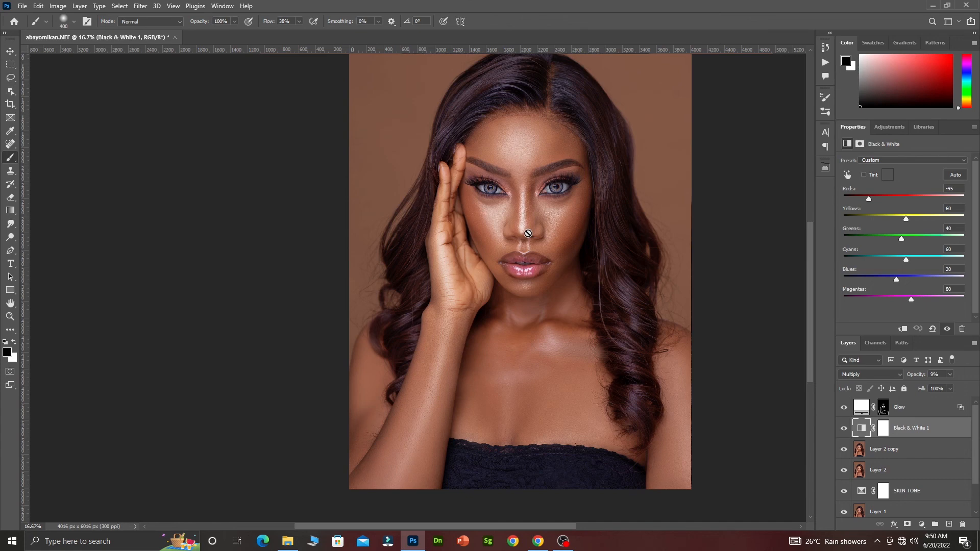
scroll(528, 233, "up", 1)
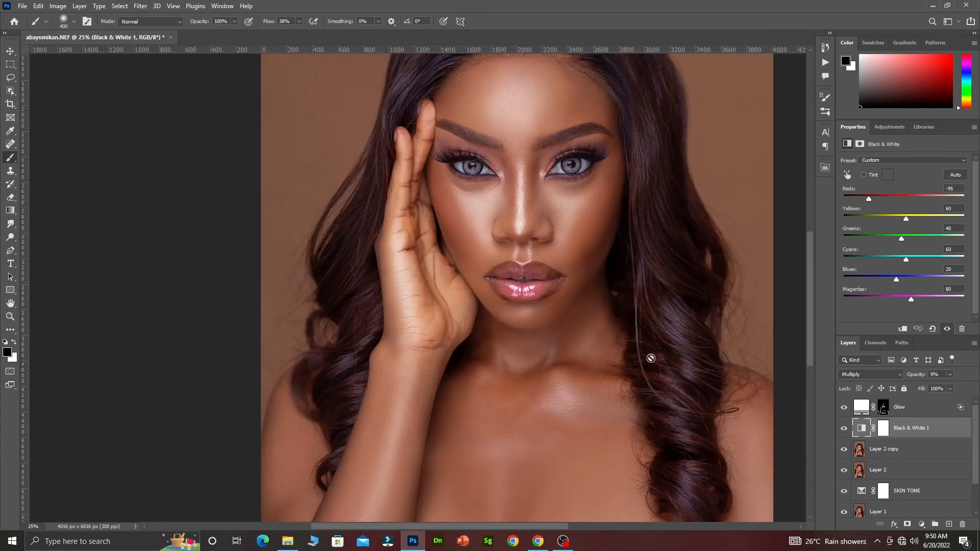
- Add a Hue/Saturation adjustment layer above Glow with Saturation +26 and Lightness -4
left_click(916, 409)
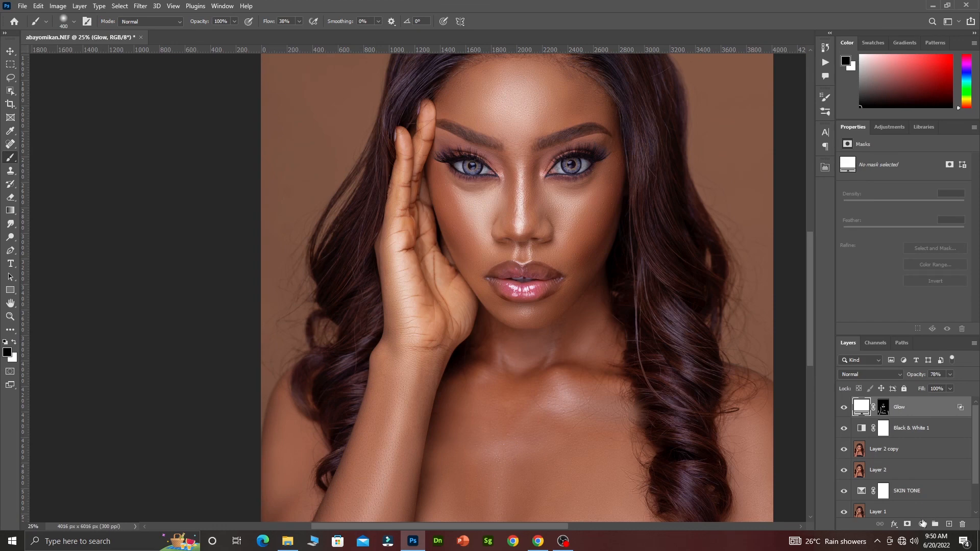
left_click(922, 524)
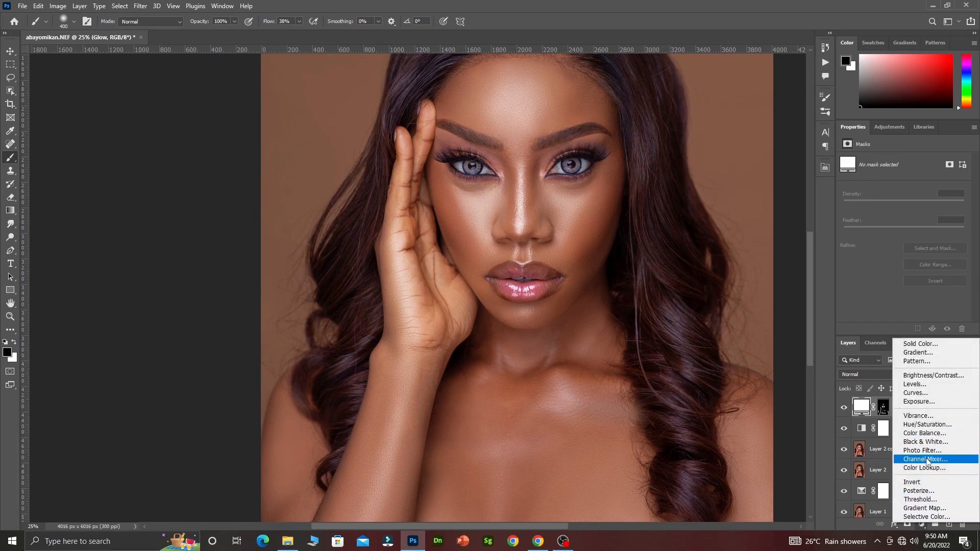
left_click(927, 424)
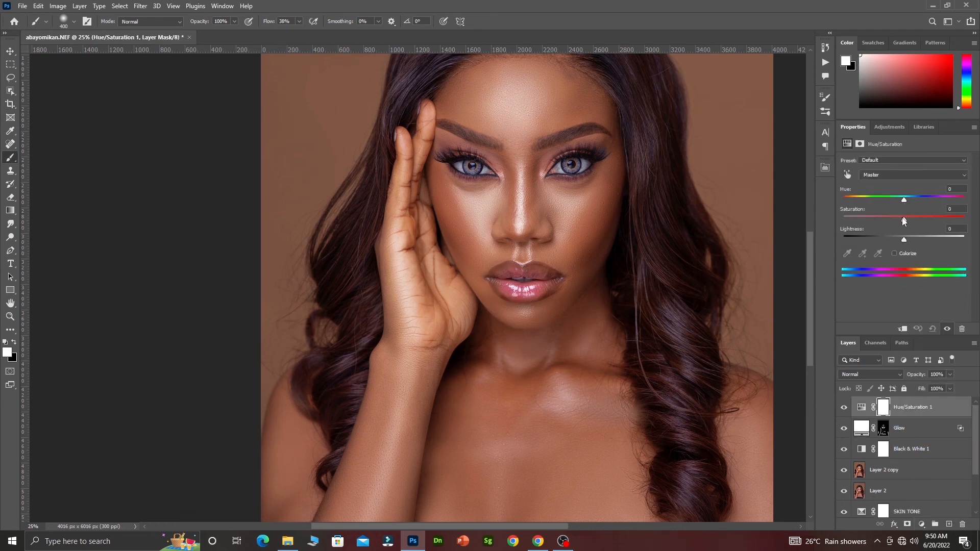
mouse_move(904, 221)
left_mouse_down()
mouse_move(920, 222)
mouse_move(901, 239)
left_mouse_up()
- Invert the Hue/Saturation 1 mask to black and paint the lips in white with a brush reduced to size 100
left_click(881, 404)
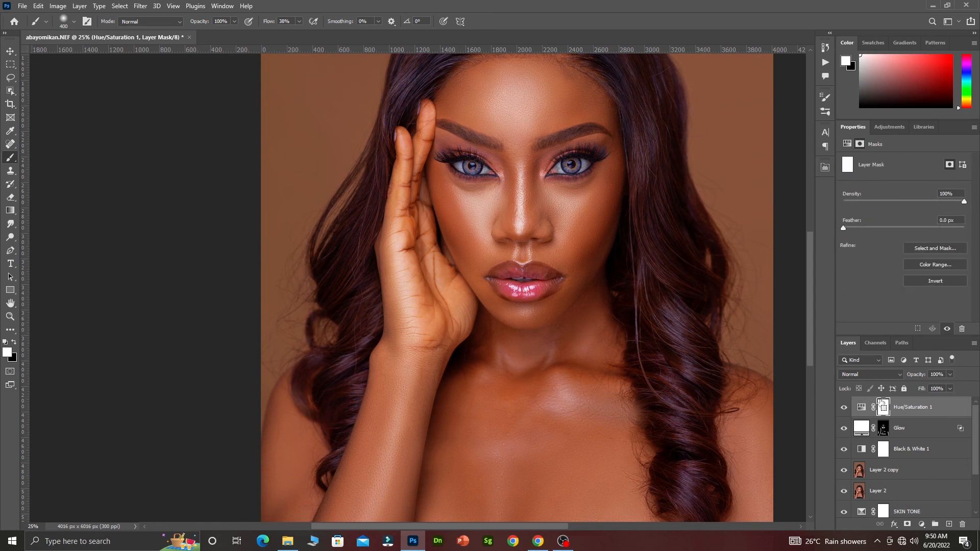
key("ctrl+i")
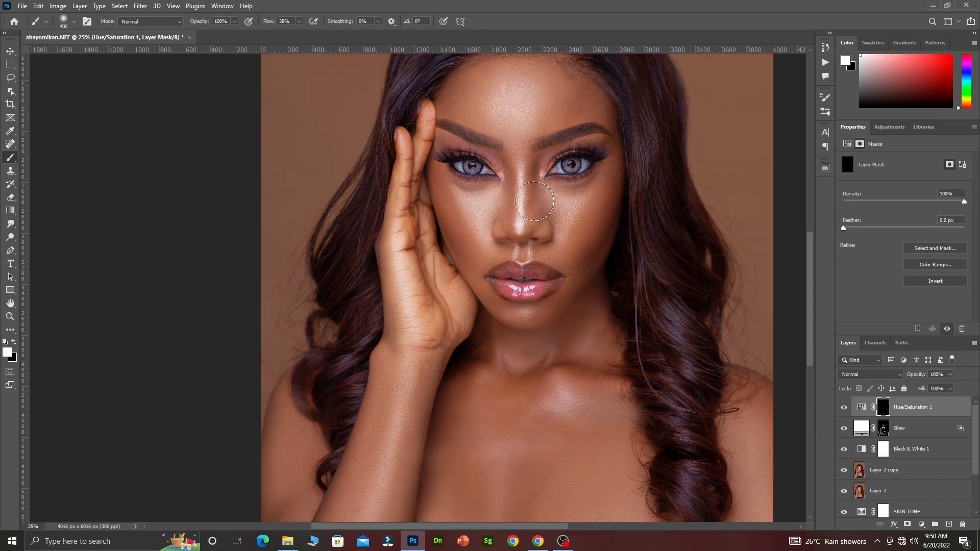
key("bracketleft")
key("bracketleft")
key("bracketleft")
key("bracketleft")
key("bracketleft")
key("bracketleft")
key("bracketleft")
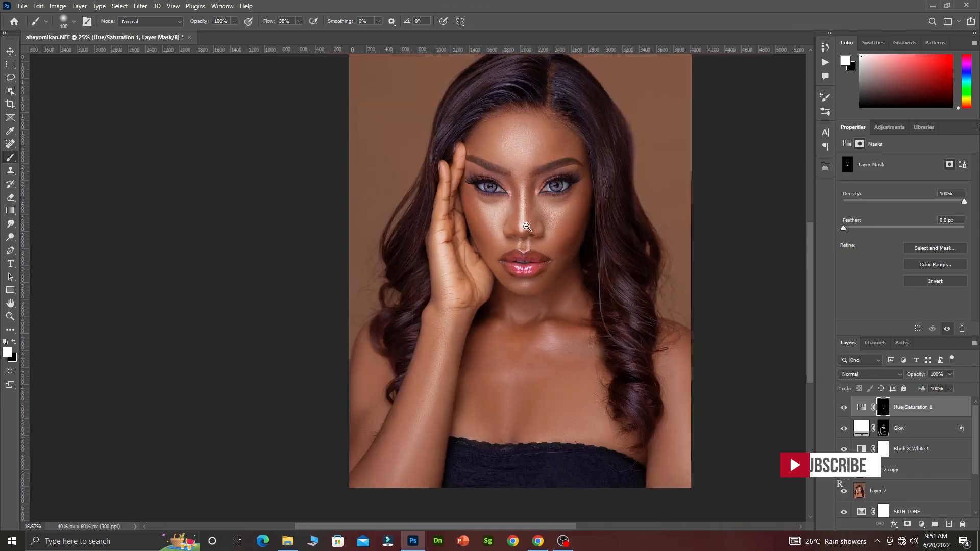
- Slightly lower the Glow layer's opacity
left_click(526, 227, "ctrl+alt")
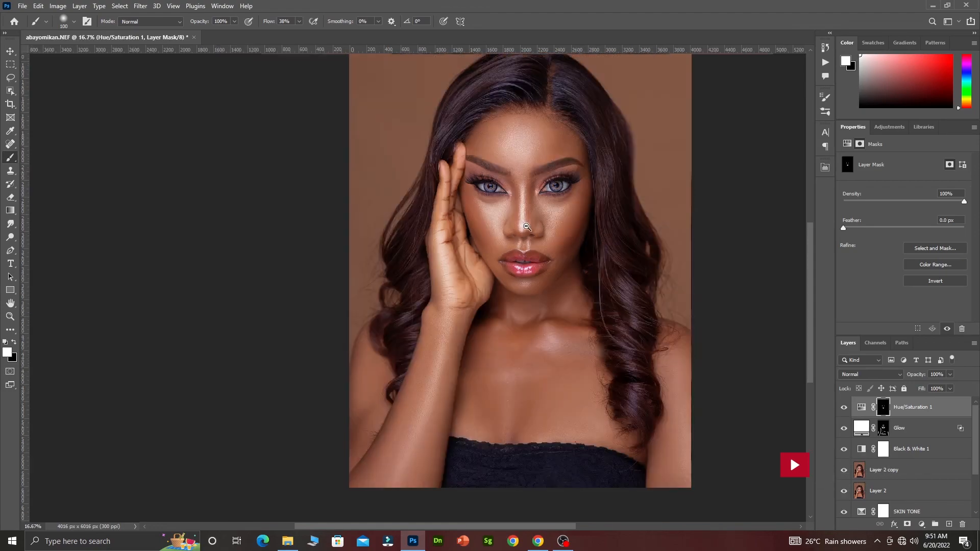
left_click(526, 227, "ctrl+alt")
left_click(554, 250, "ctrl")
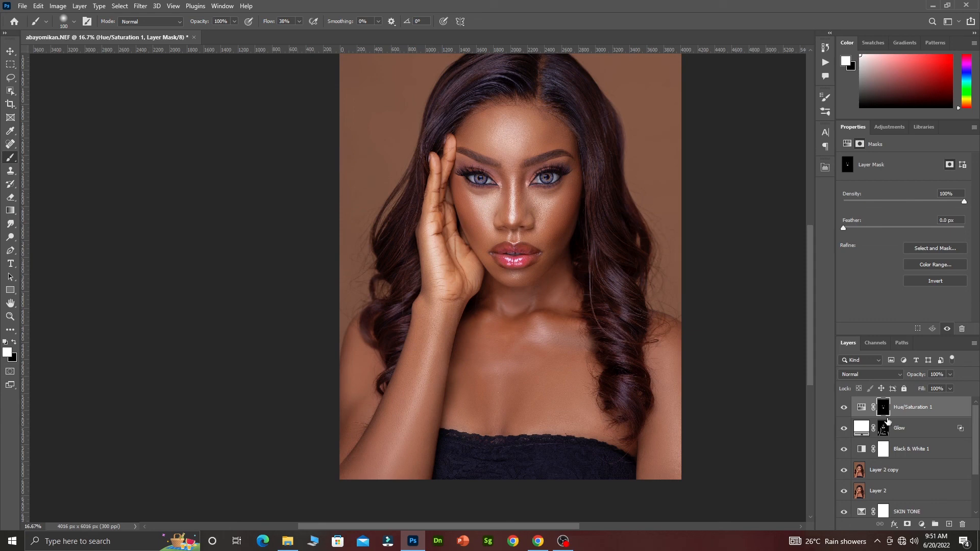
left_click(918, 433)
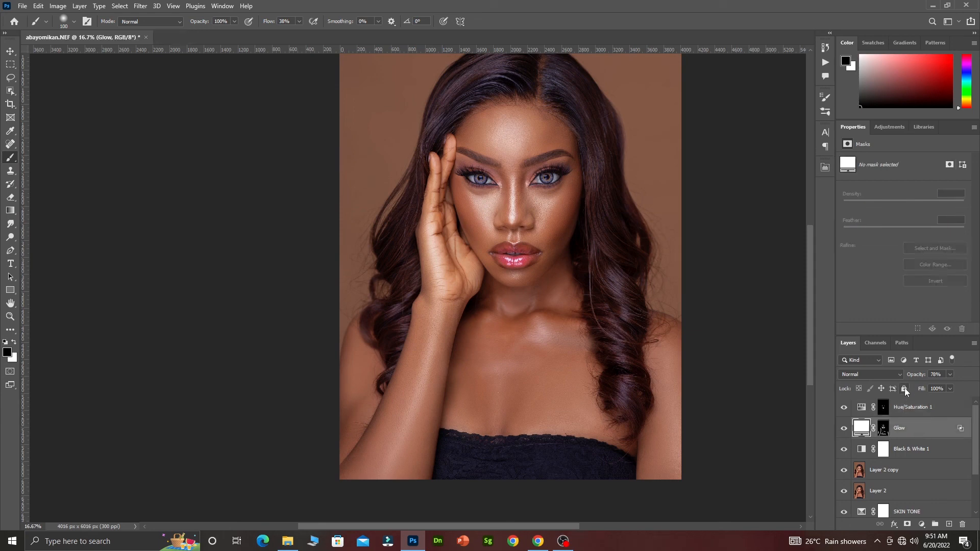
left_click_drag(913, 379, 910, 377)
- Group all layers above Background, from Hue/Saturation 1 down to the FS group
left_click(914, 411)
scroll(924, 471, "down", 3)
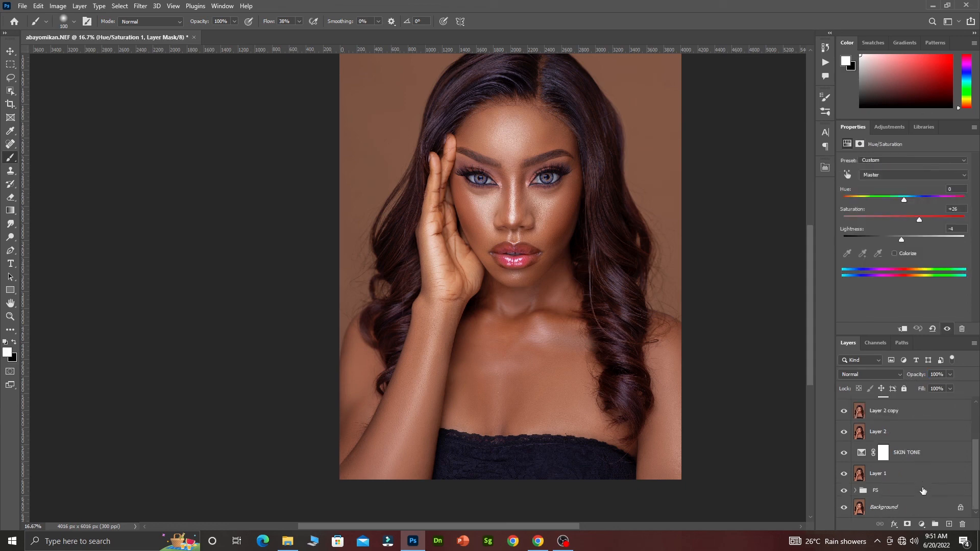
left_click(924, 489, "shift")
key("ctrl+g")
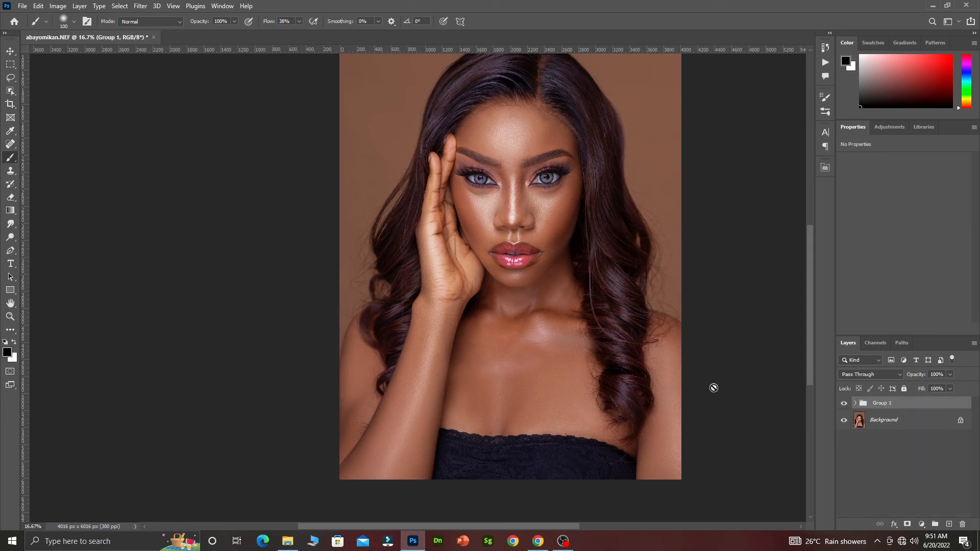
- Compare the face up close with and without the Group 1 retouching
scroll(495, 234, "up", 1)
left_click_drag(558, 252, 528, 353)
scroll(529, 323, "up", 1)
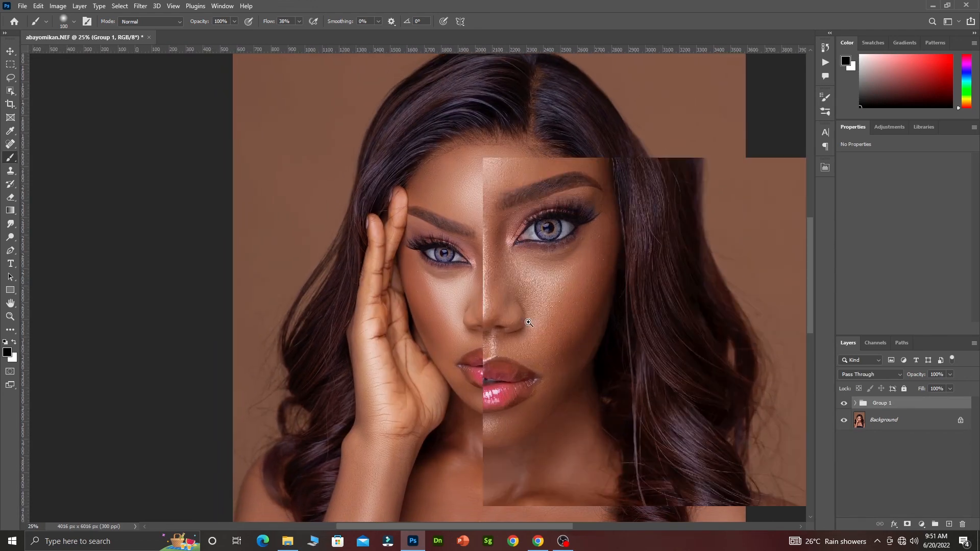
left_click(843, 403)
left_click(844, 403)
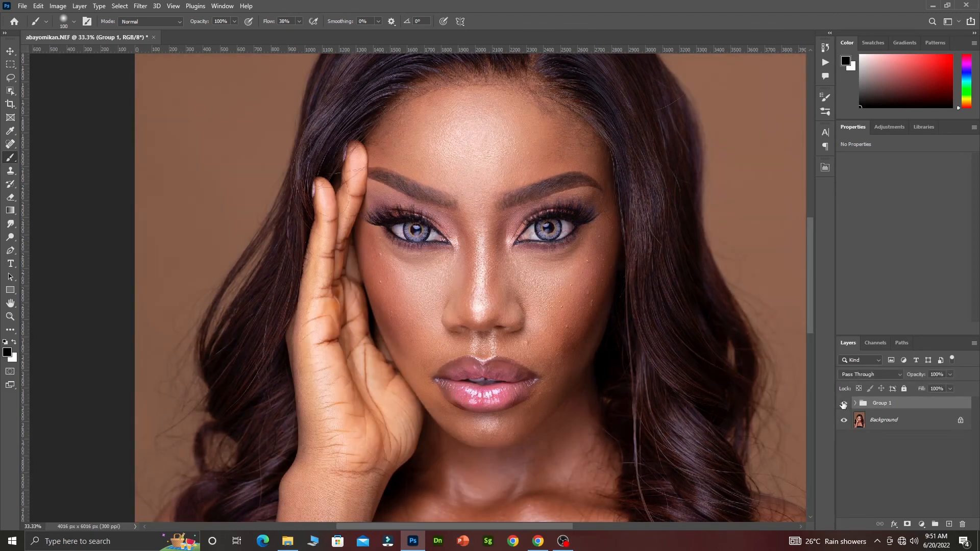
left_click(843, 403)
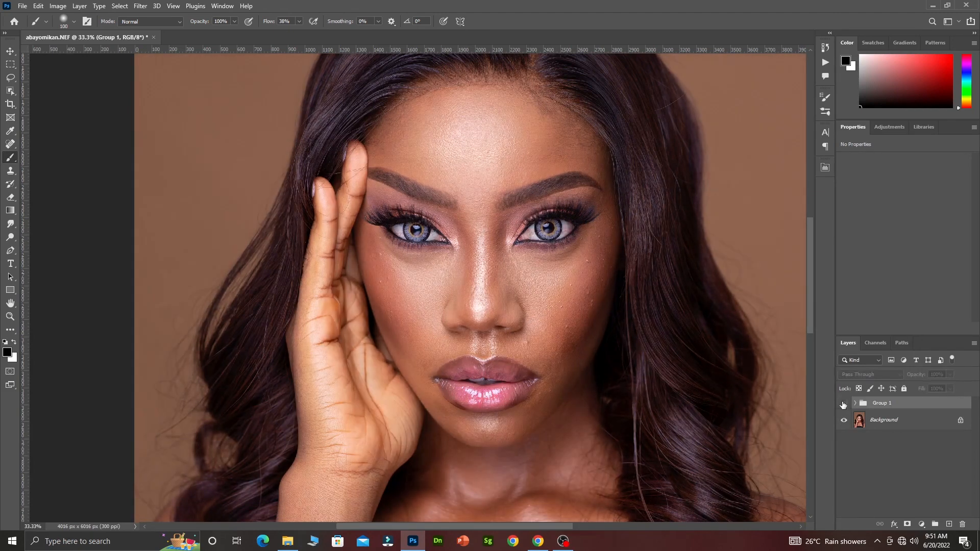
left_click(844, 404)
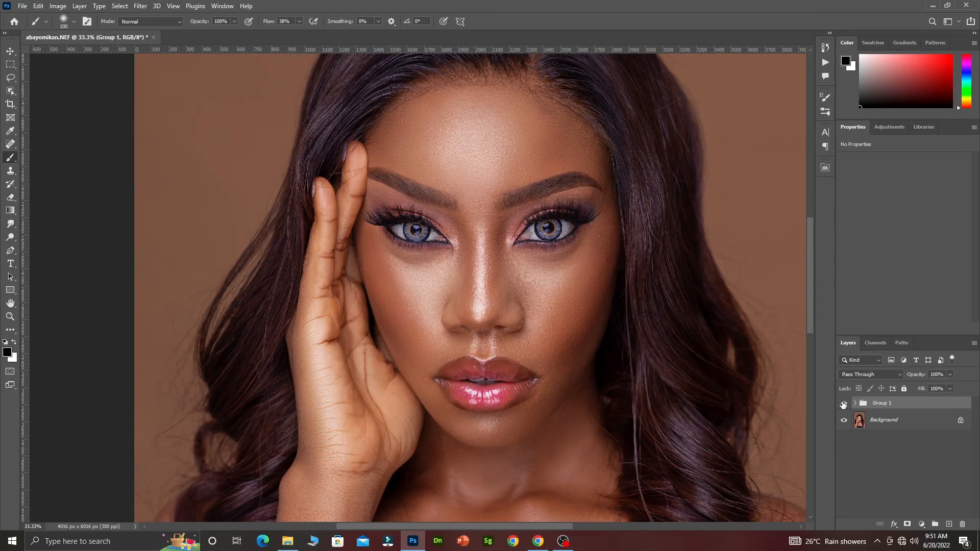
left_click(843, 403)
left_click(843, 403)
- Compare the whole portrait with and without the Group 1 retouching
left_click(563, 344, "alt")
left_click(561, 347, "alt")
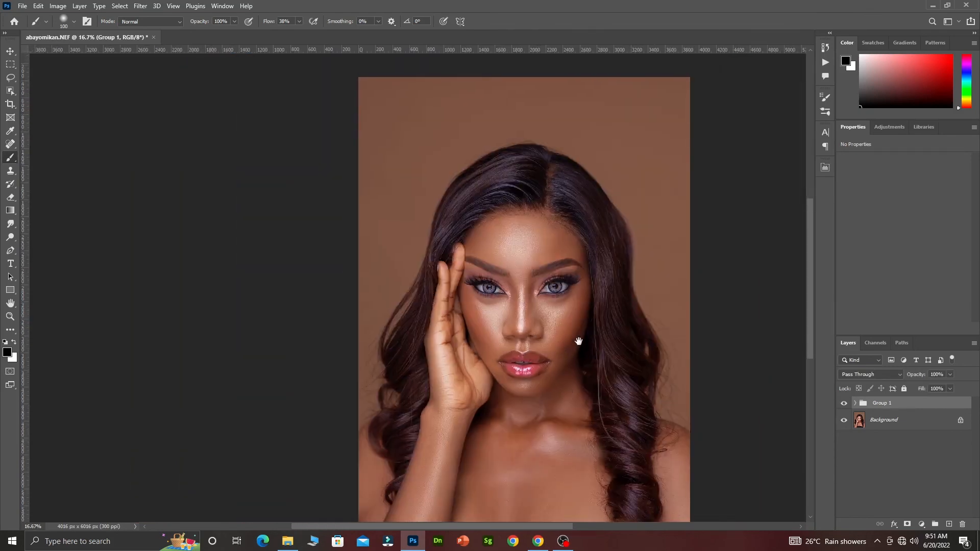
scroll(576, 337, "down", 3)
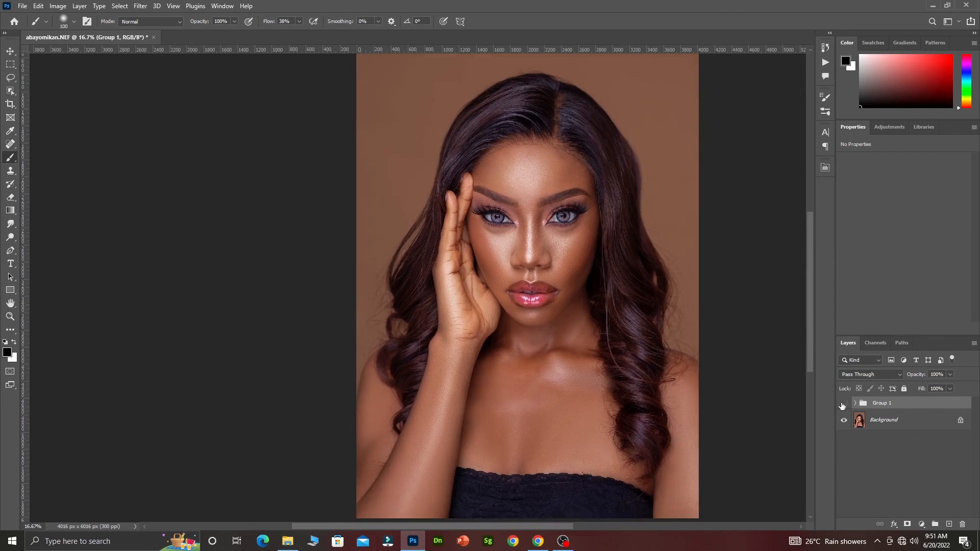
left_click(842, 405)
left_click(842, 405)
left_click(843, 405)
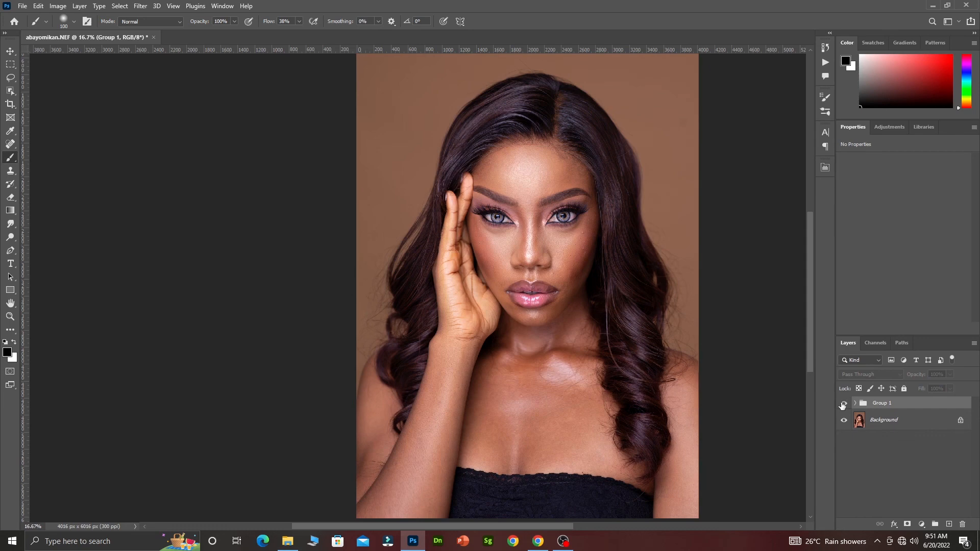
left_click(842, 405)
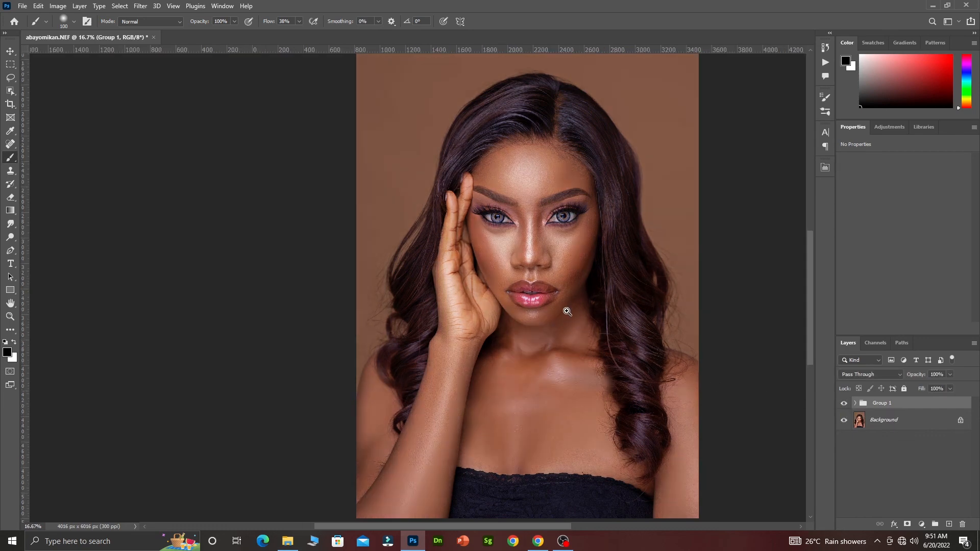
- Examine the retouched eyes, cheek and lips up close
scroll(567, 312, "up", 1)
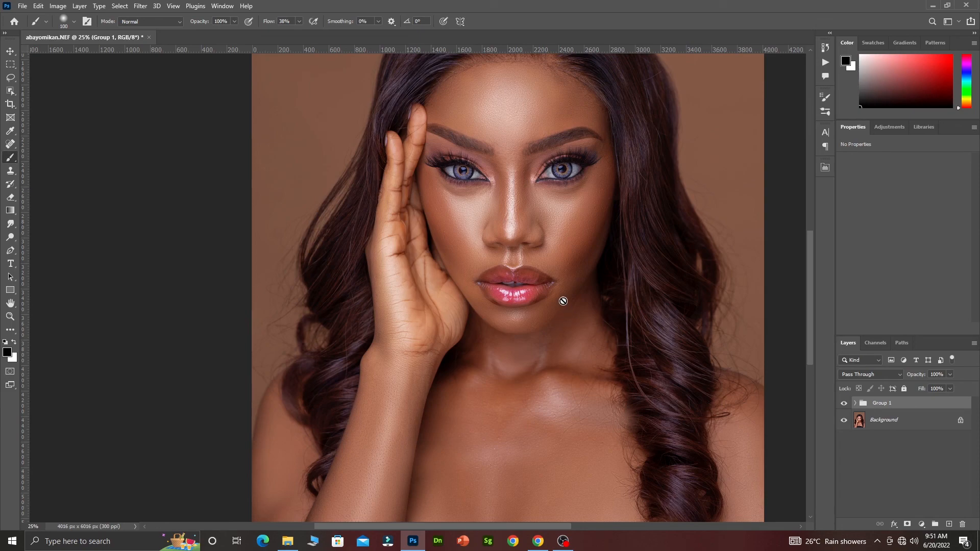
scroll(551, 281, "up", 1)
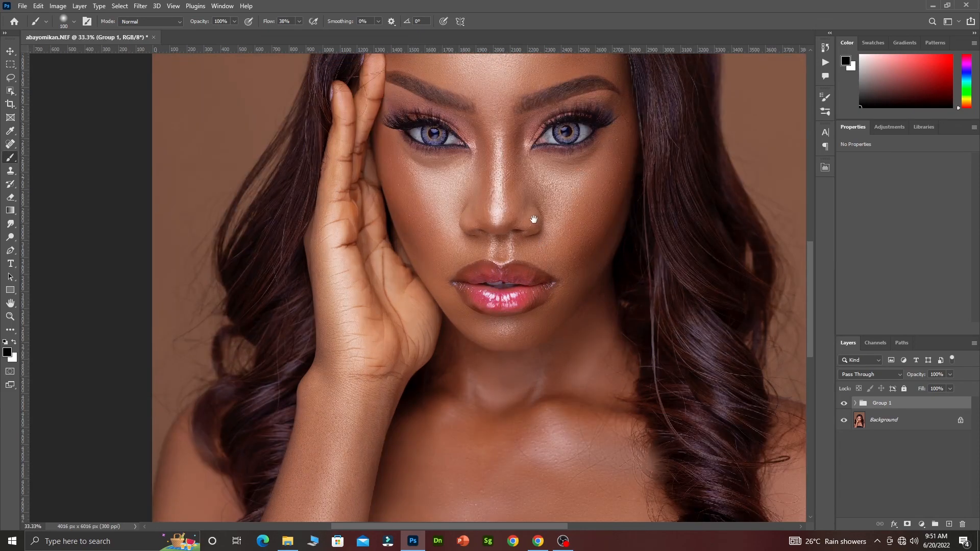
left_click_drag(542, 243, 478, 322)
scroll(478, 323, "up", 1)
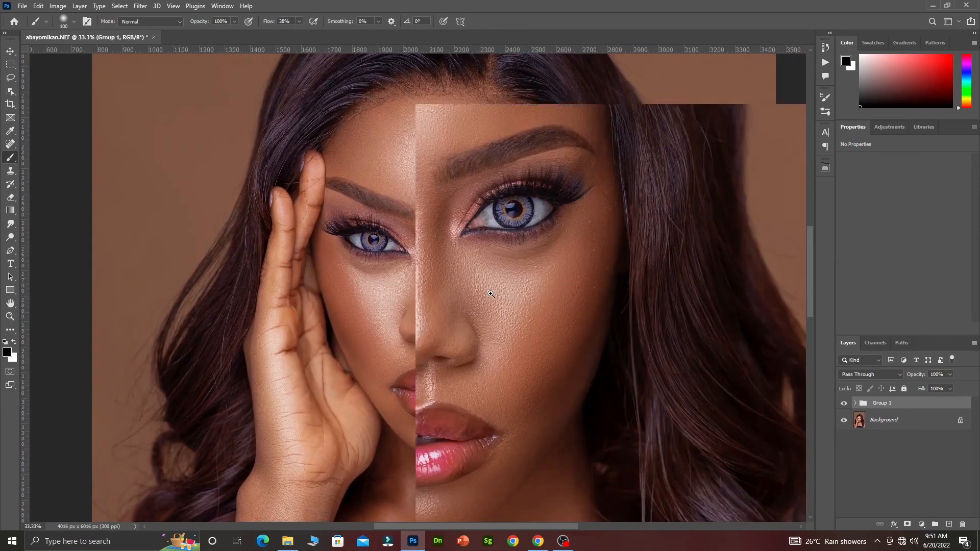